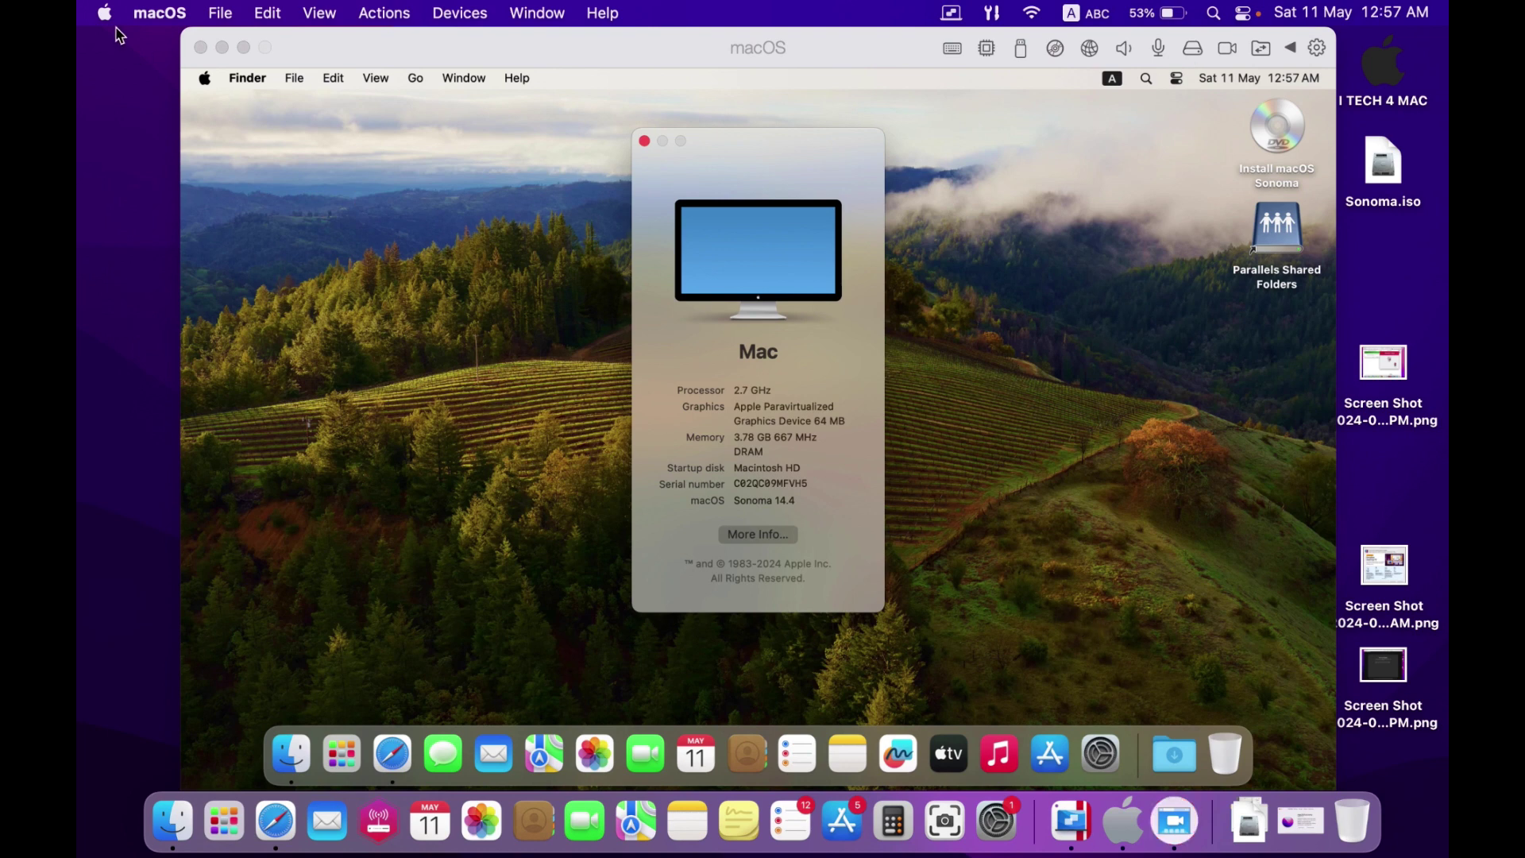
Show the host Mac's Monterey About This Mac window and move it aside
click(109, 82)
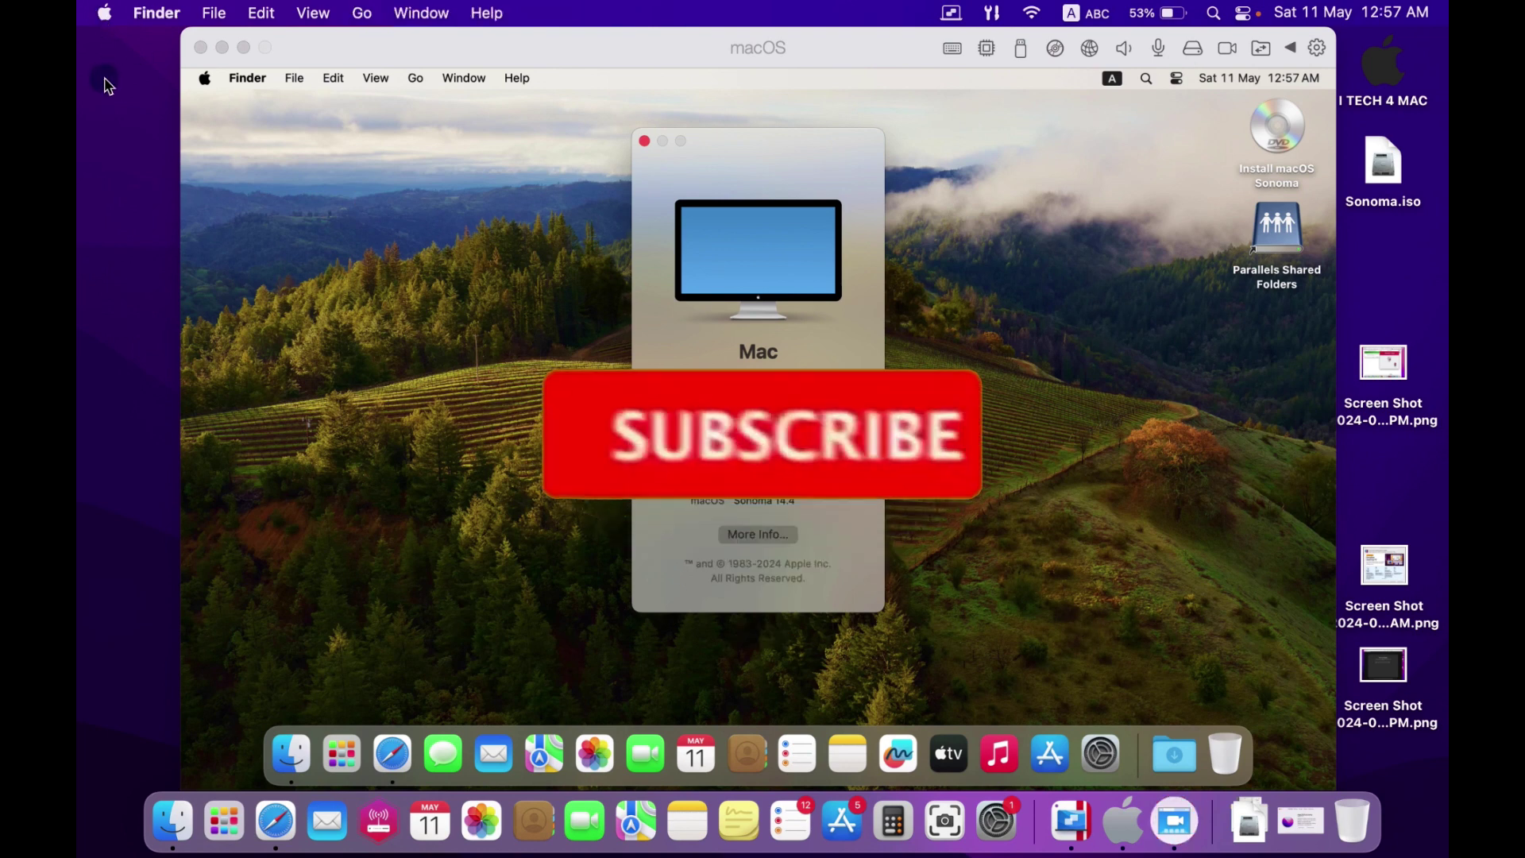
click(104, 14)
click(139, 40)
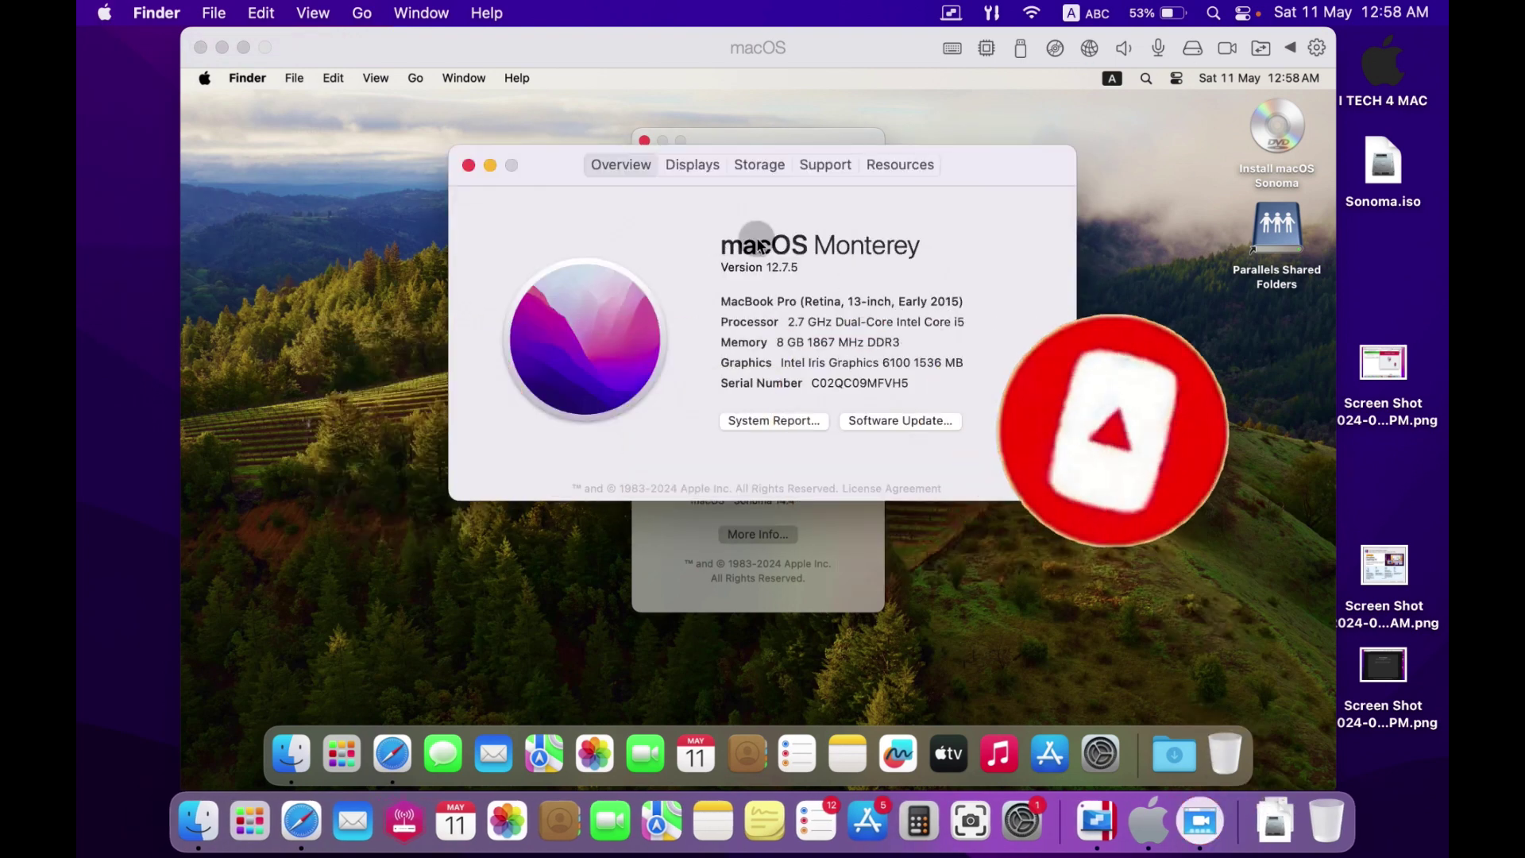
drag(532, 164, 1128, 358)
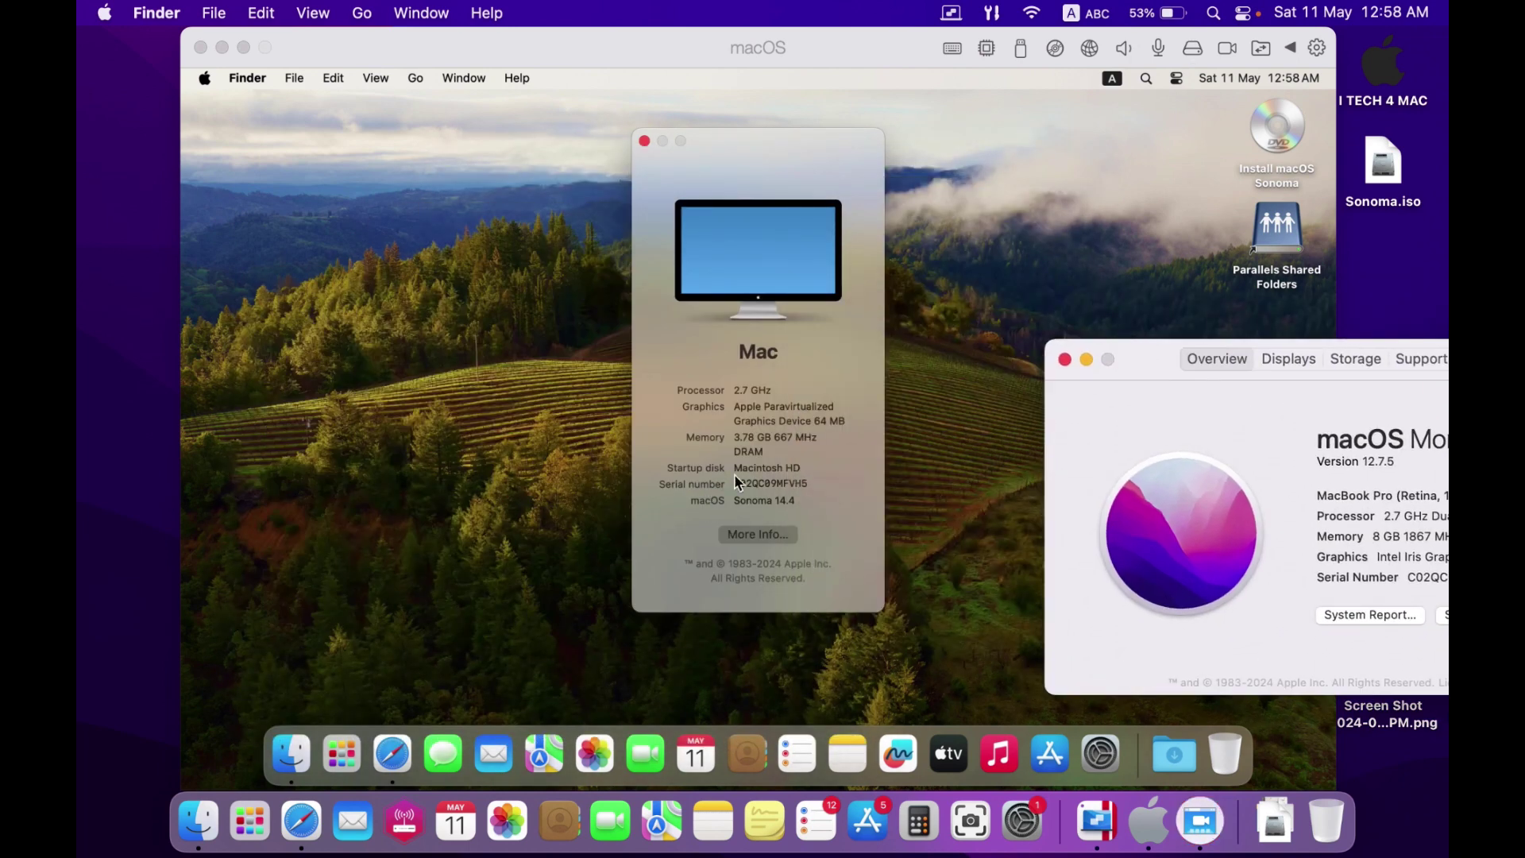
Return to the Sonoma VM and close its About This Mac window
click(1100, 817)
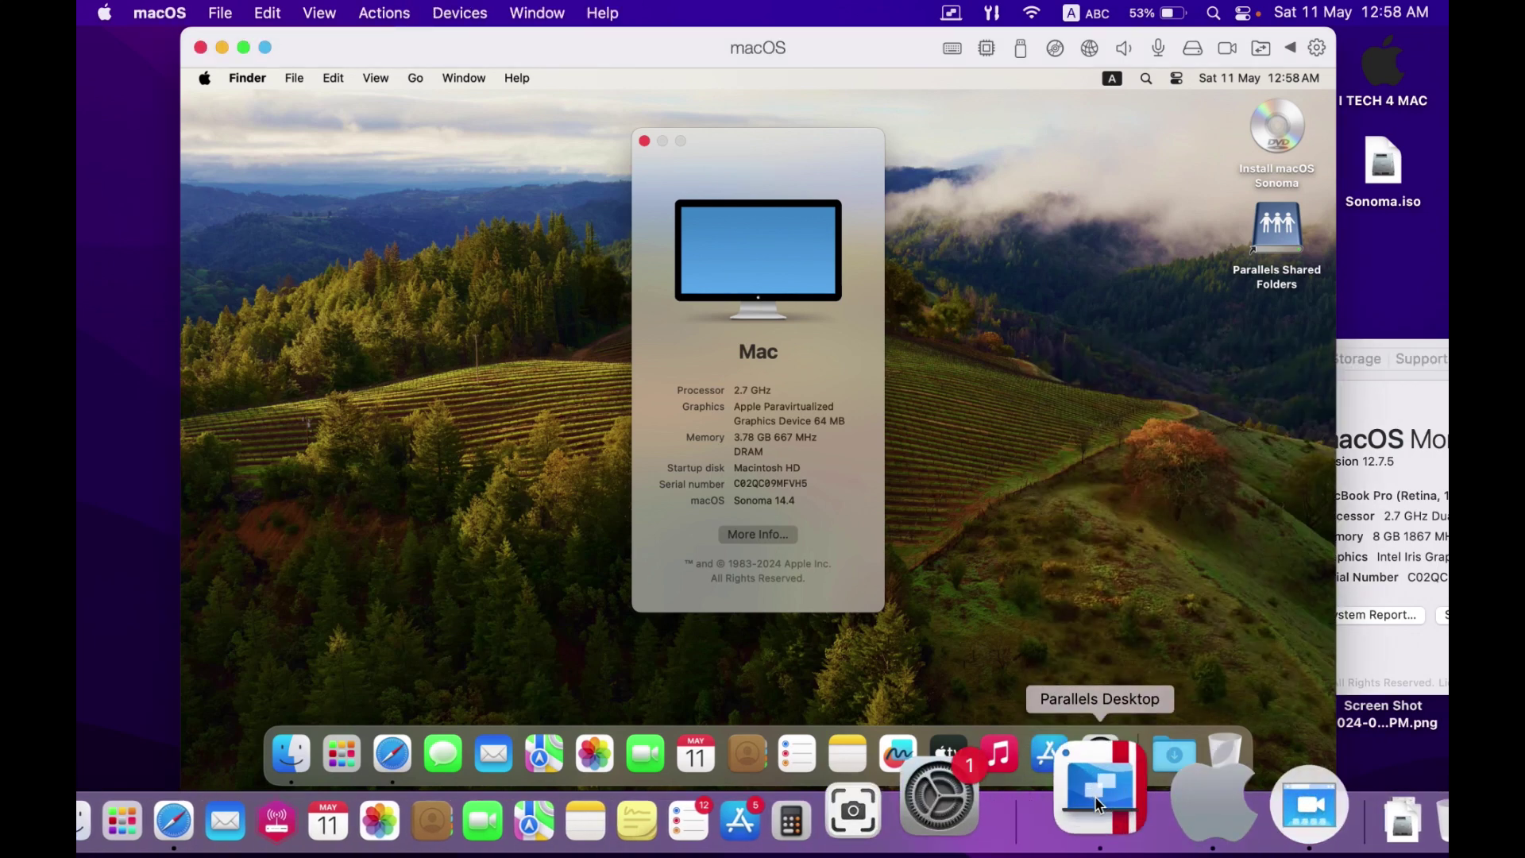
click(644, 140)
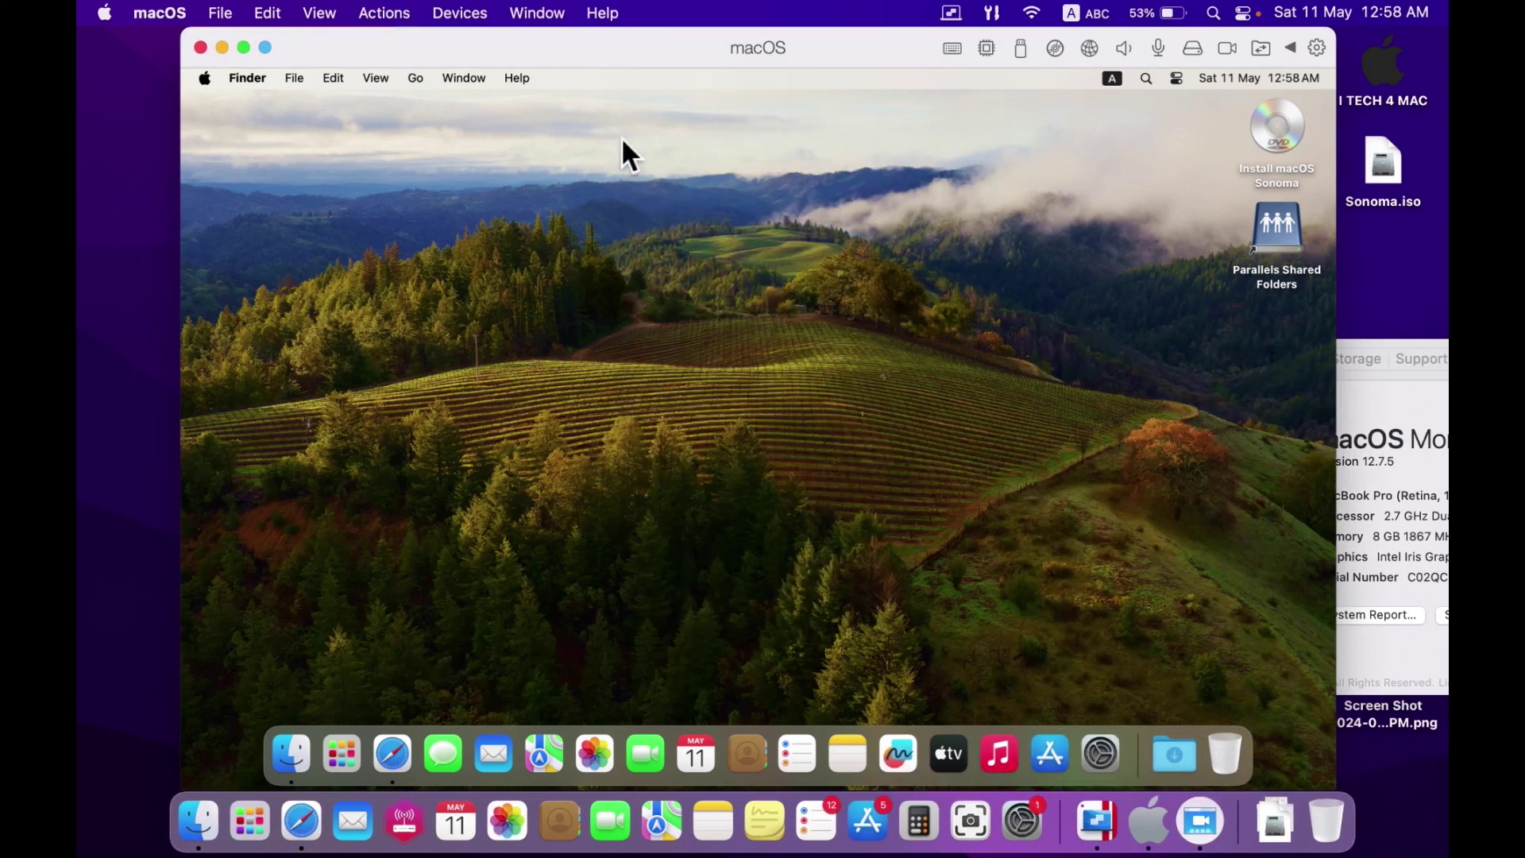
click(208, 73)
Read through the itech4mac guide on converting the Sonoma installer to an ISO
click(211, 73)
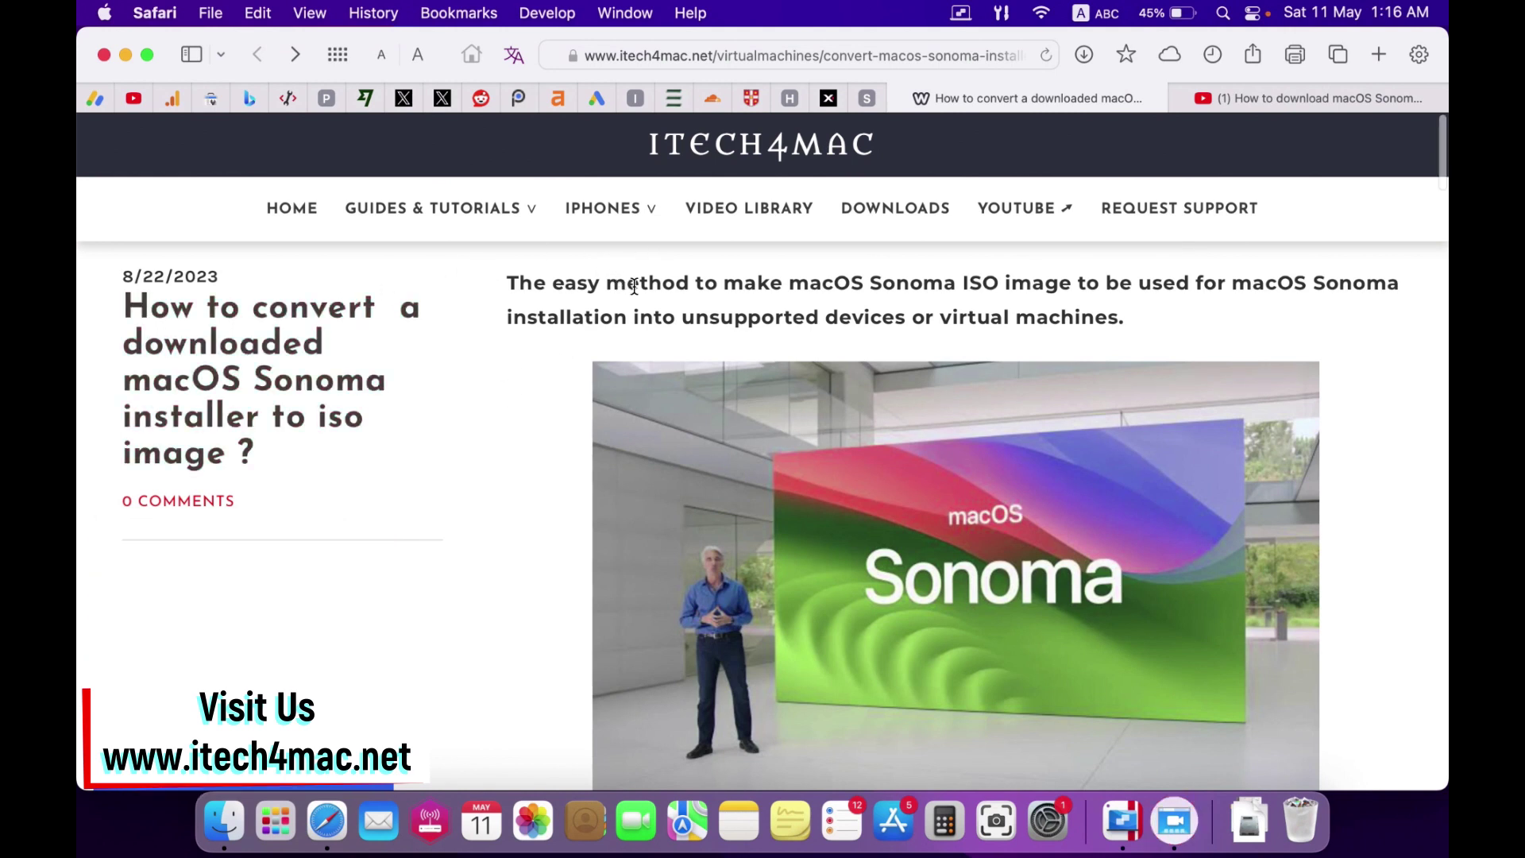
scroll(634, 287, down, 1)
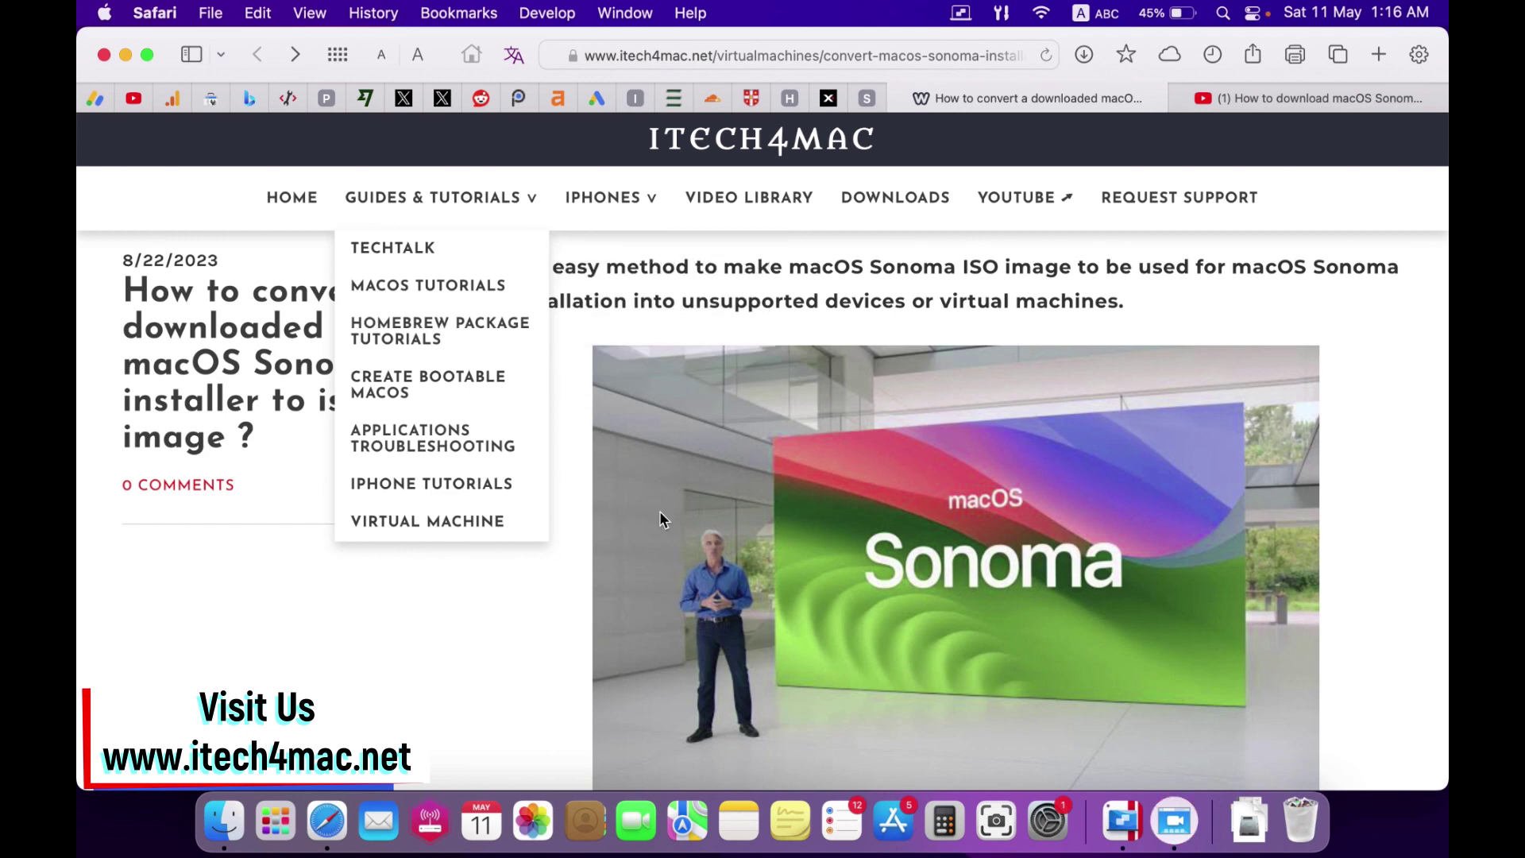
scroll(695, 444, down, 1)
scroll(696, 438, down, 2)
scroll(696, 438, up, 3)
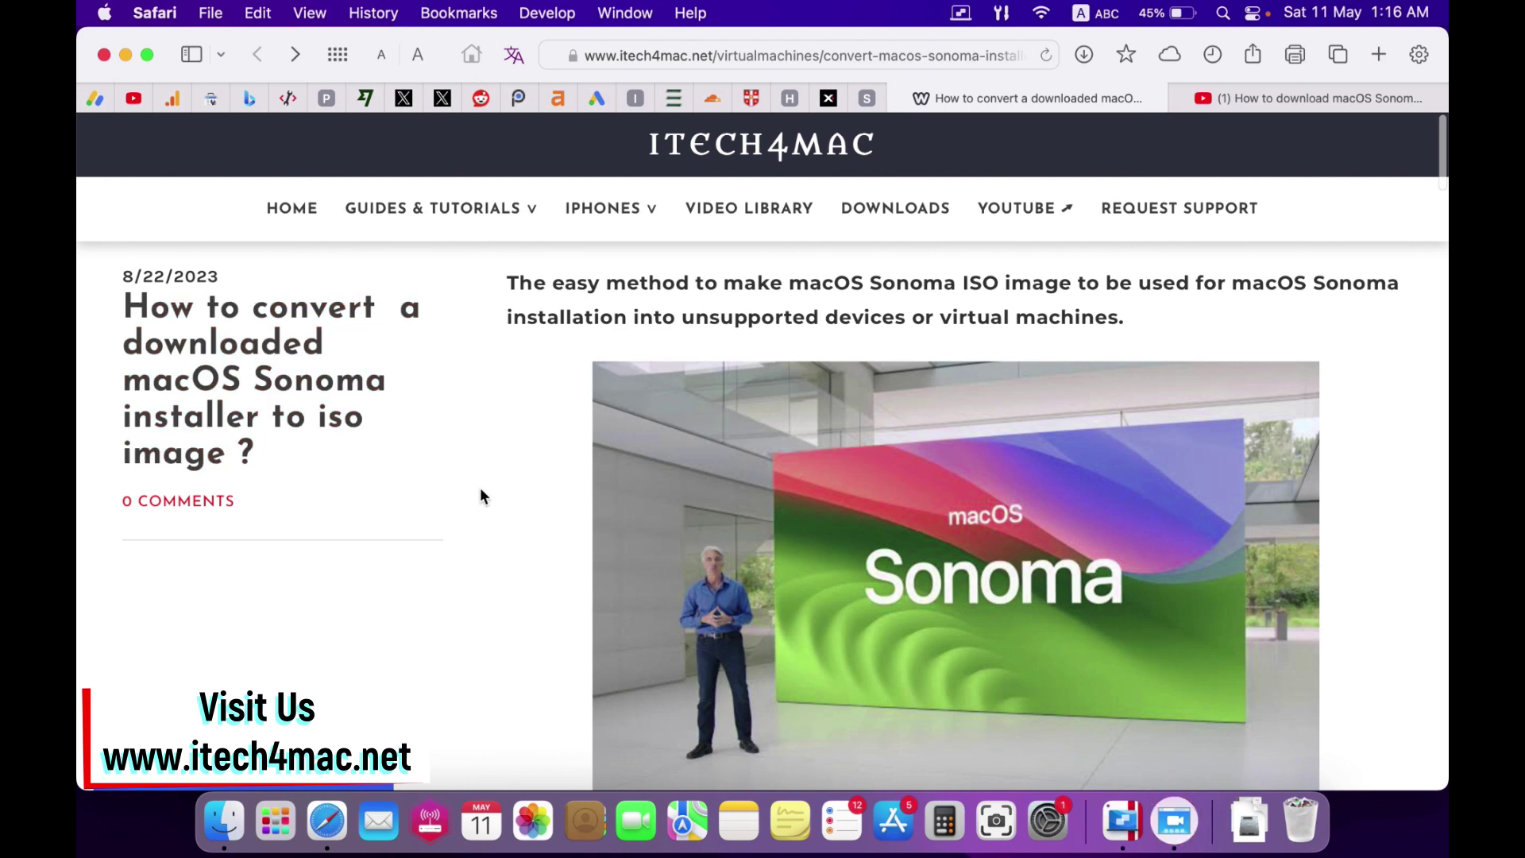
scroll(516, 524, down, 10)
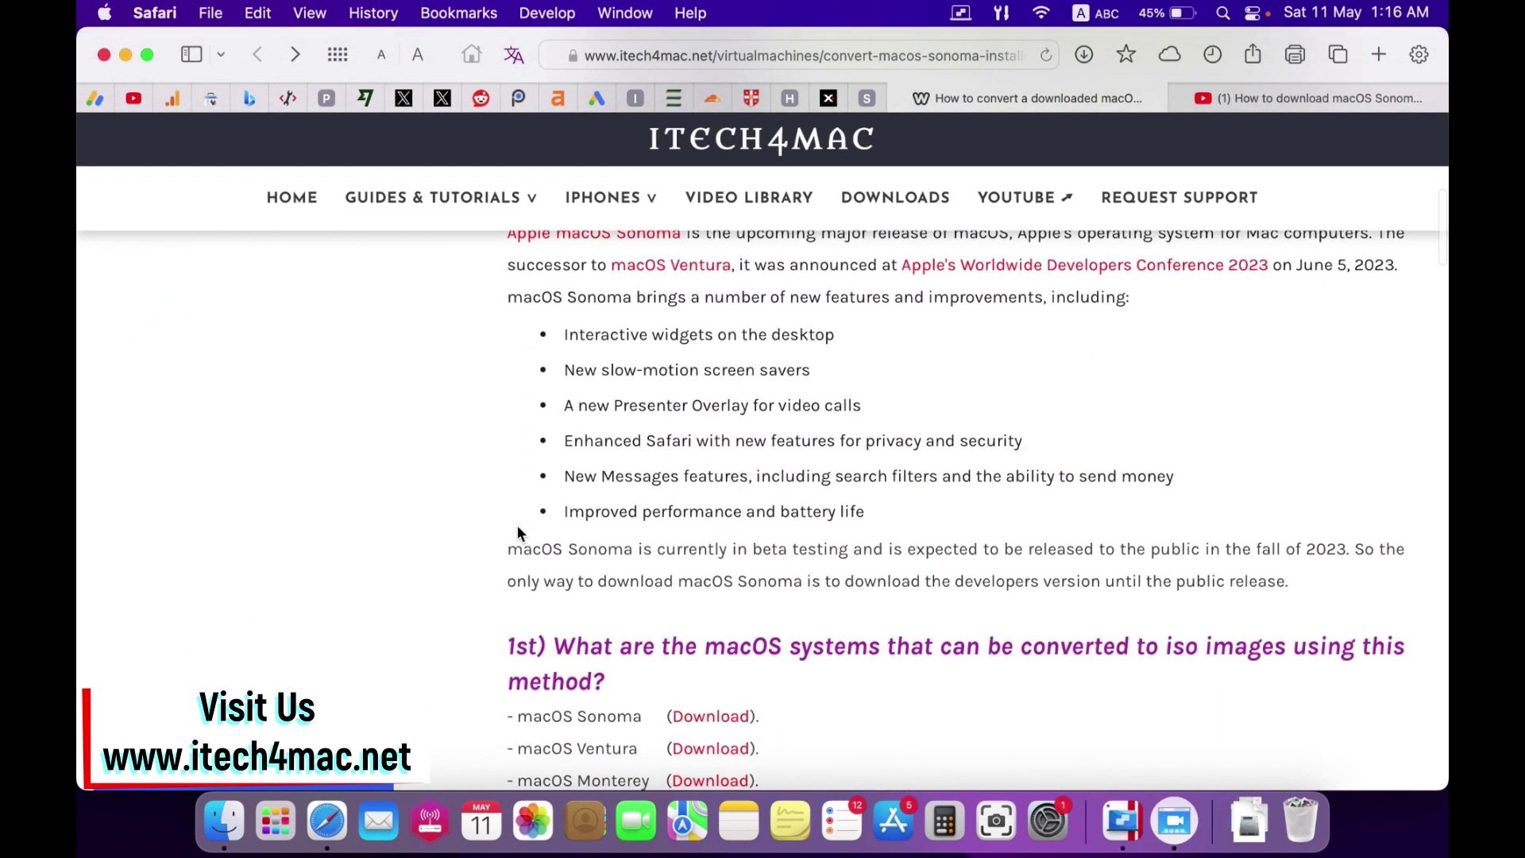
scroll(517, 526, down, 6)
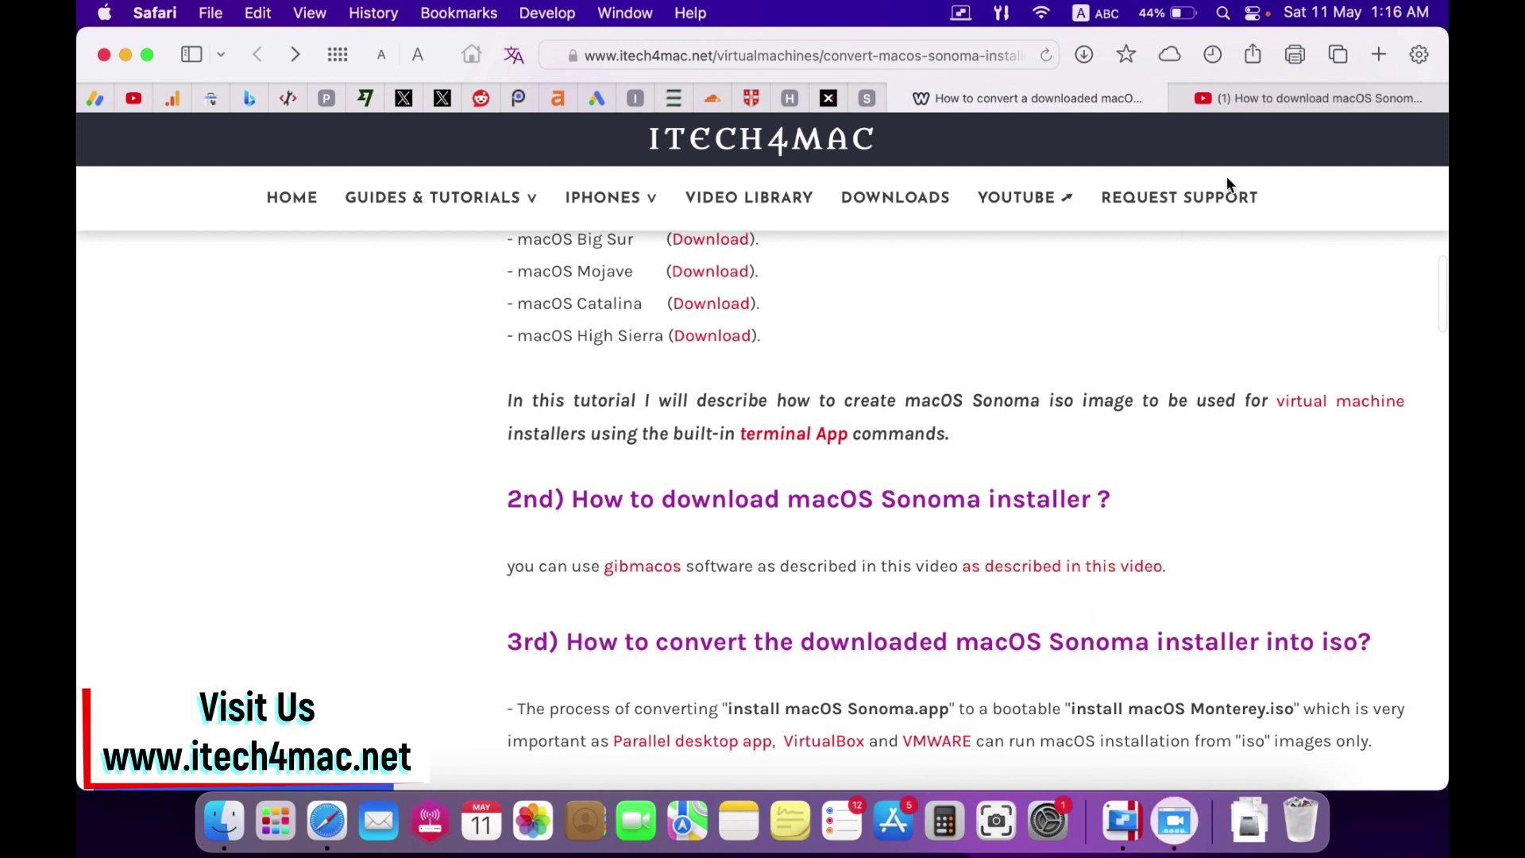
Glance at the Sonoma download video, finish the article, and move Sonoma.iso further onto the desktop
click(1256, 100)
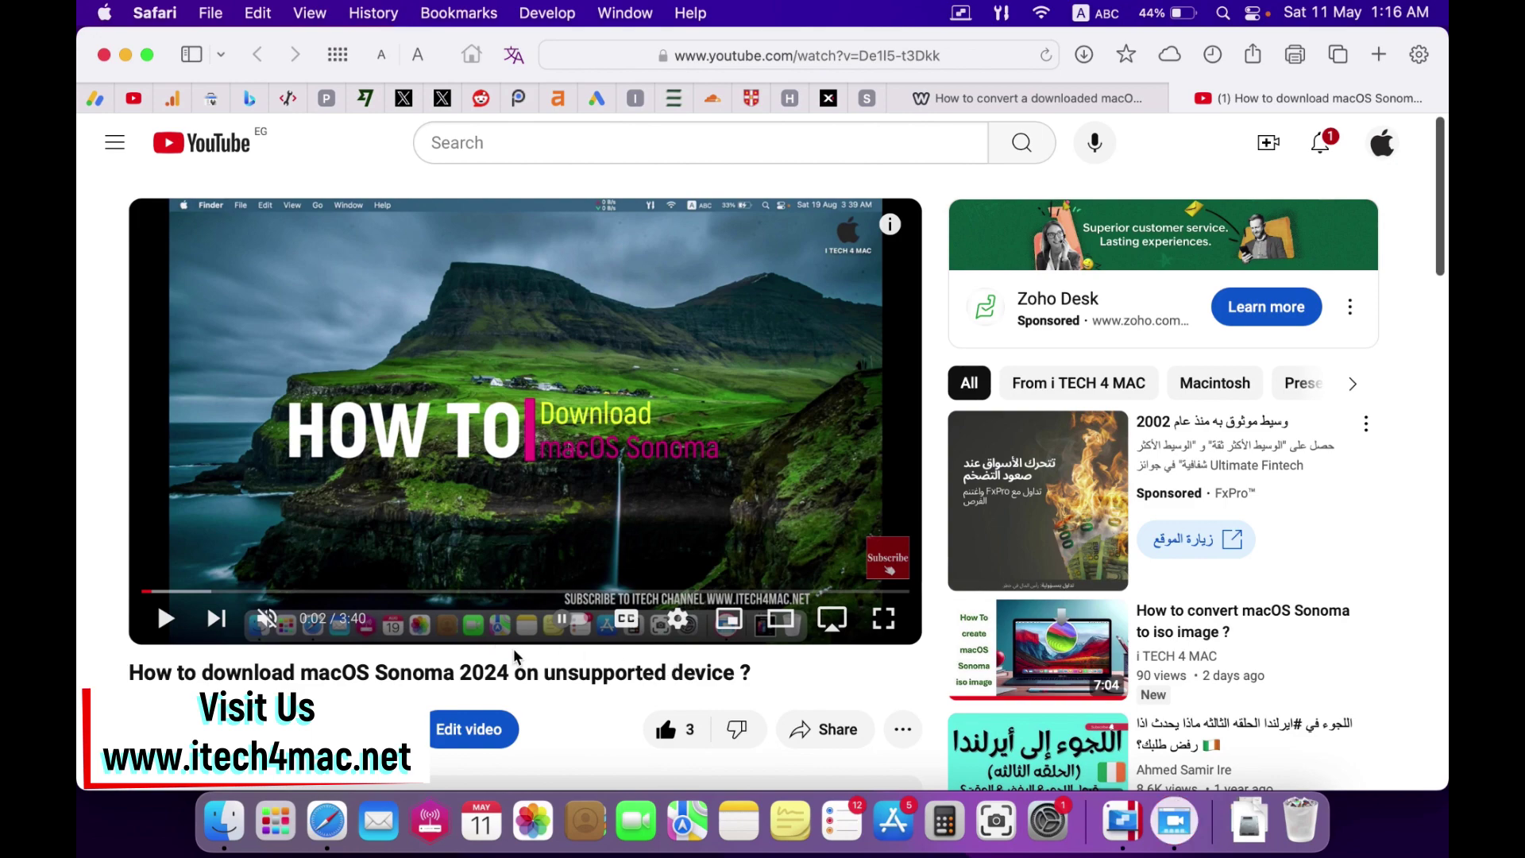
click(961, 99)
scroll(917, 482, down, 12)
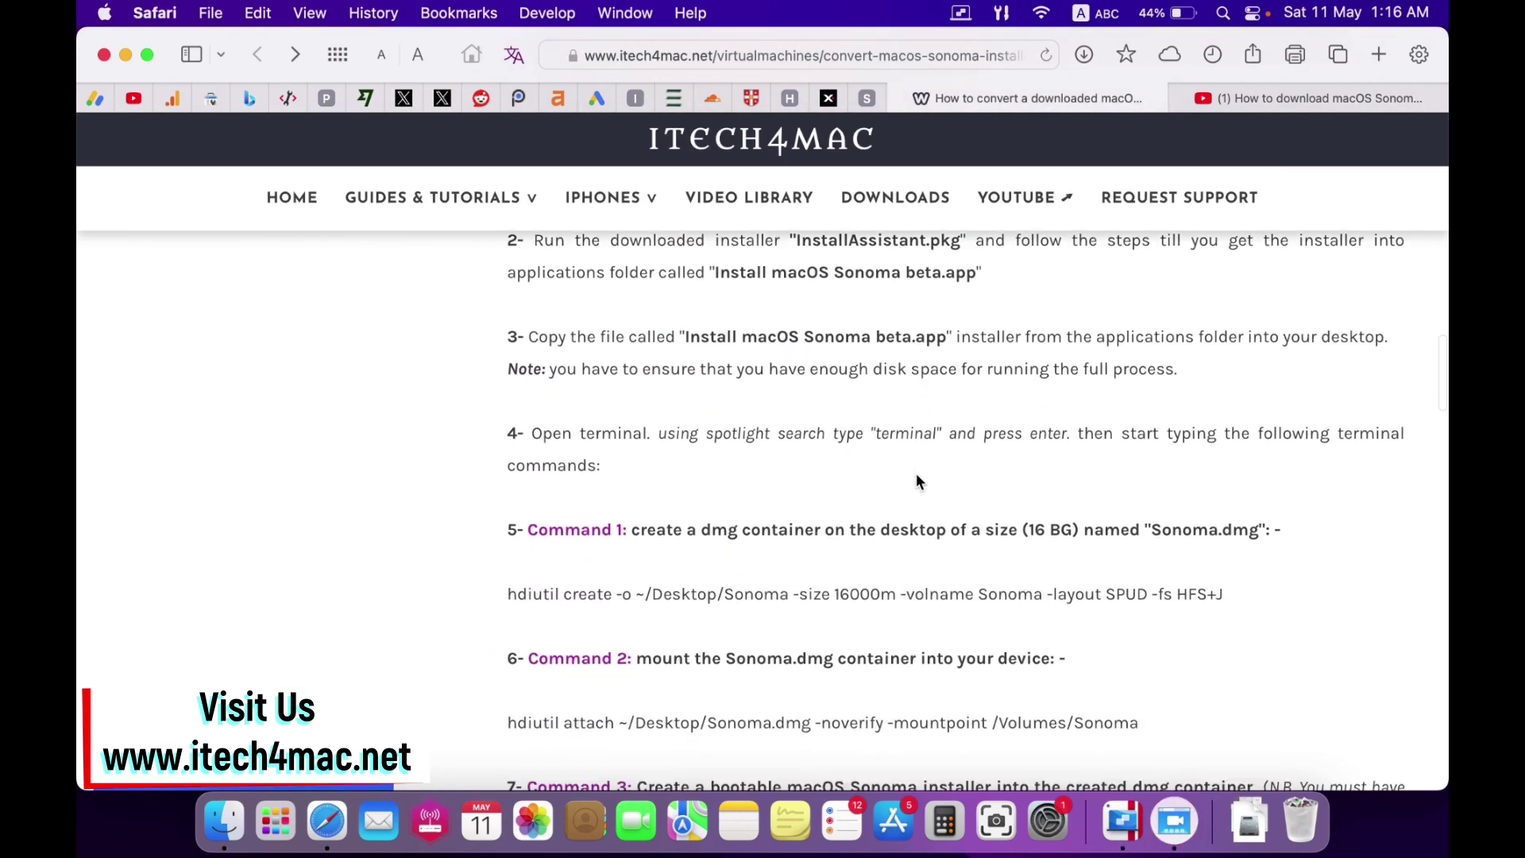
scroll(917, 481, down, 10)
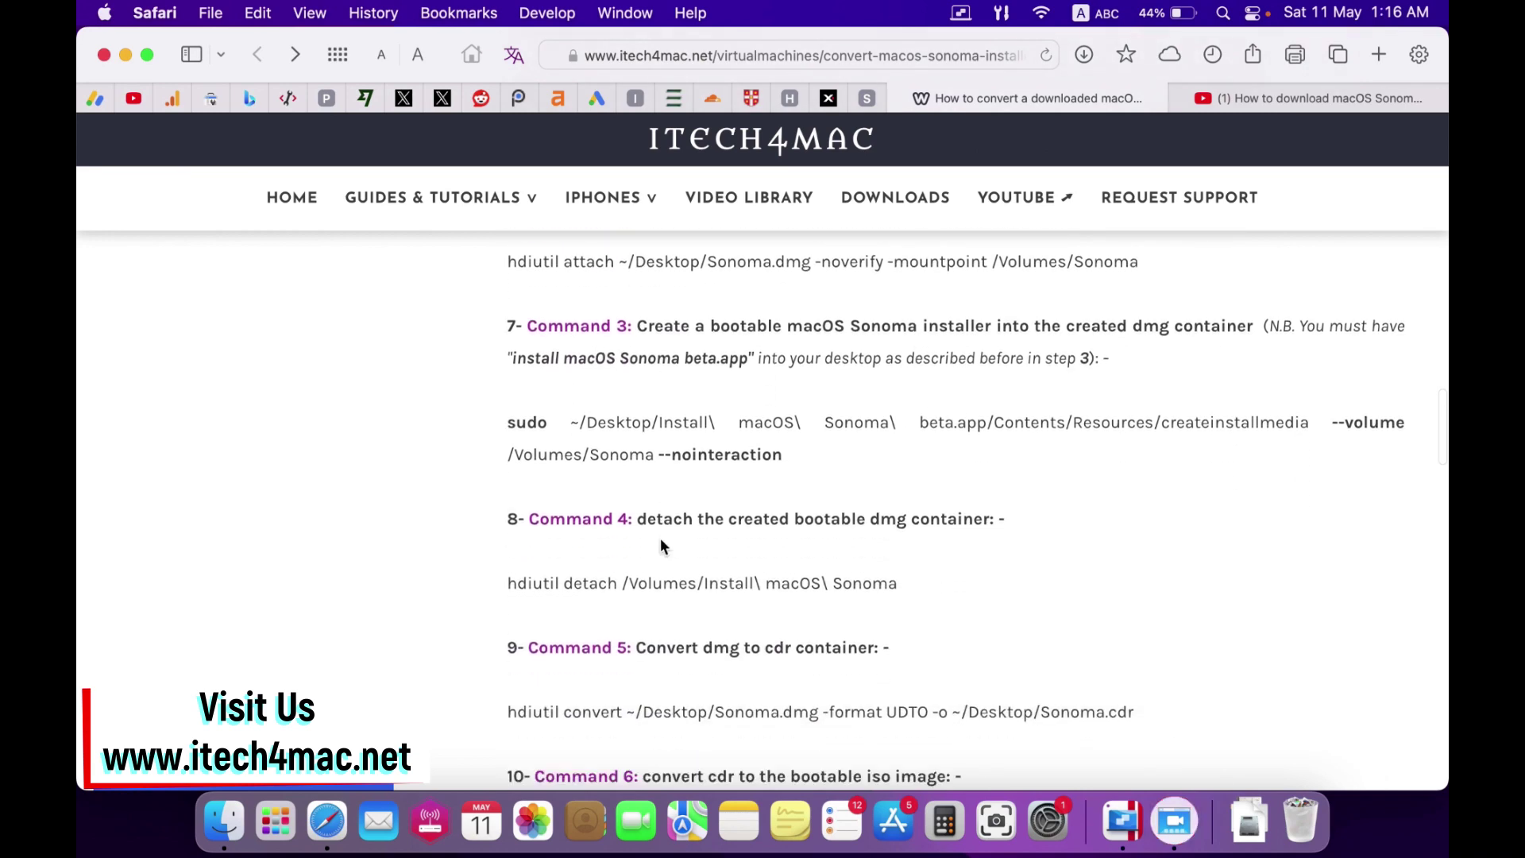
scroll(660, 537, down, 8)
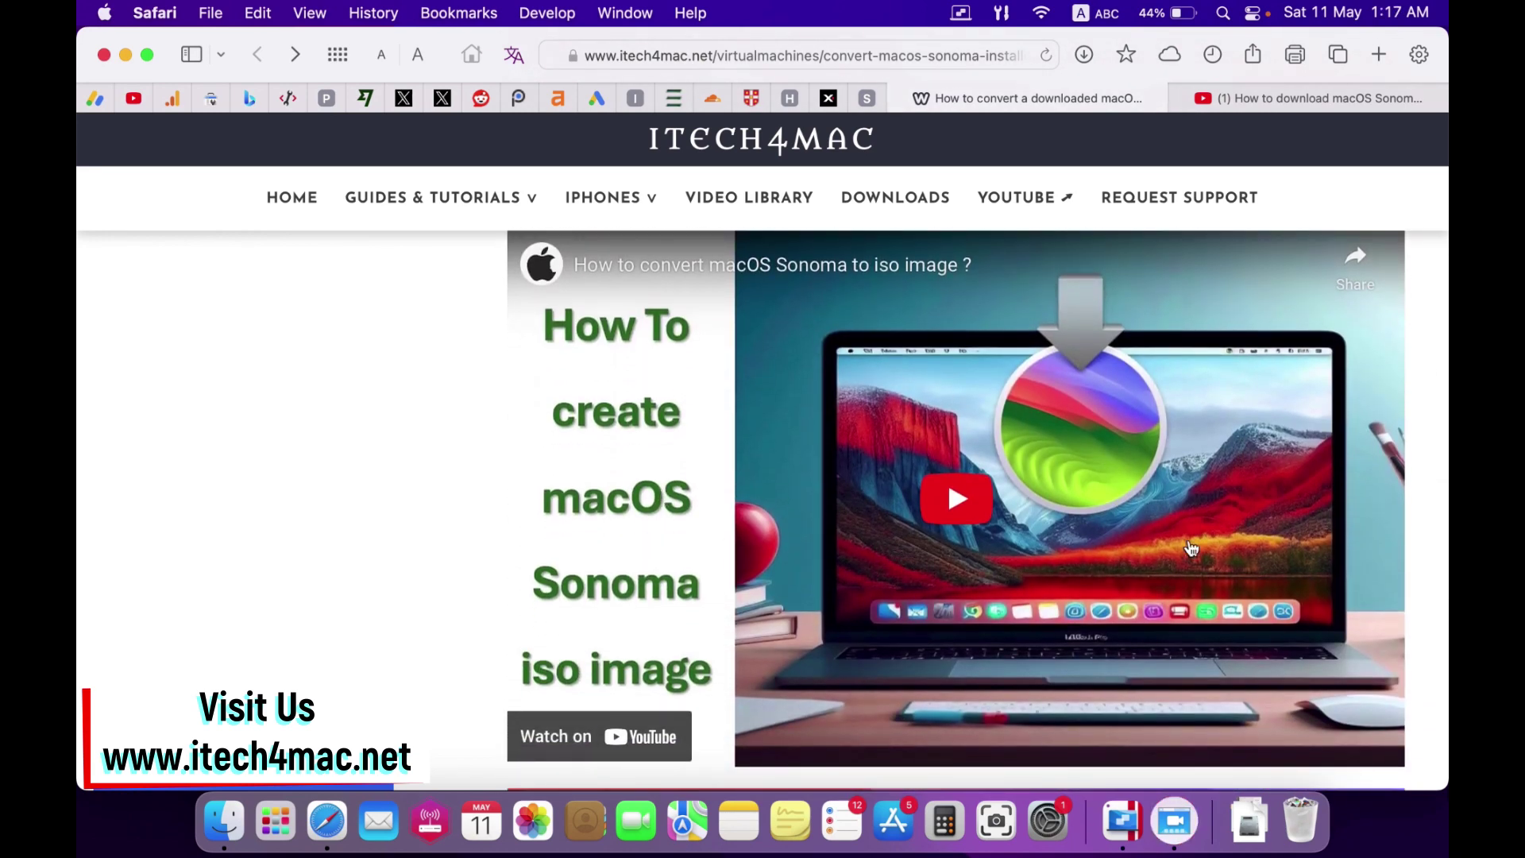
drag(1443, 463, 1116, 463)
drag(1396, 177, 1251, 234)
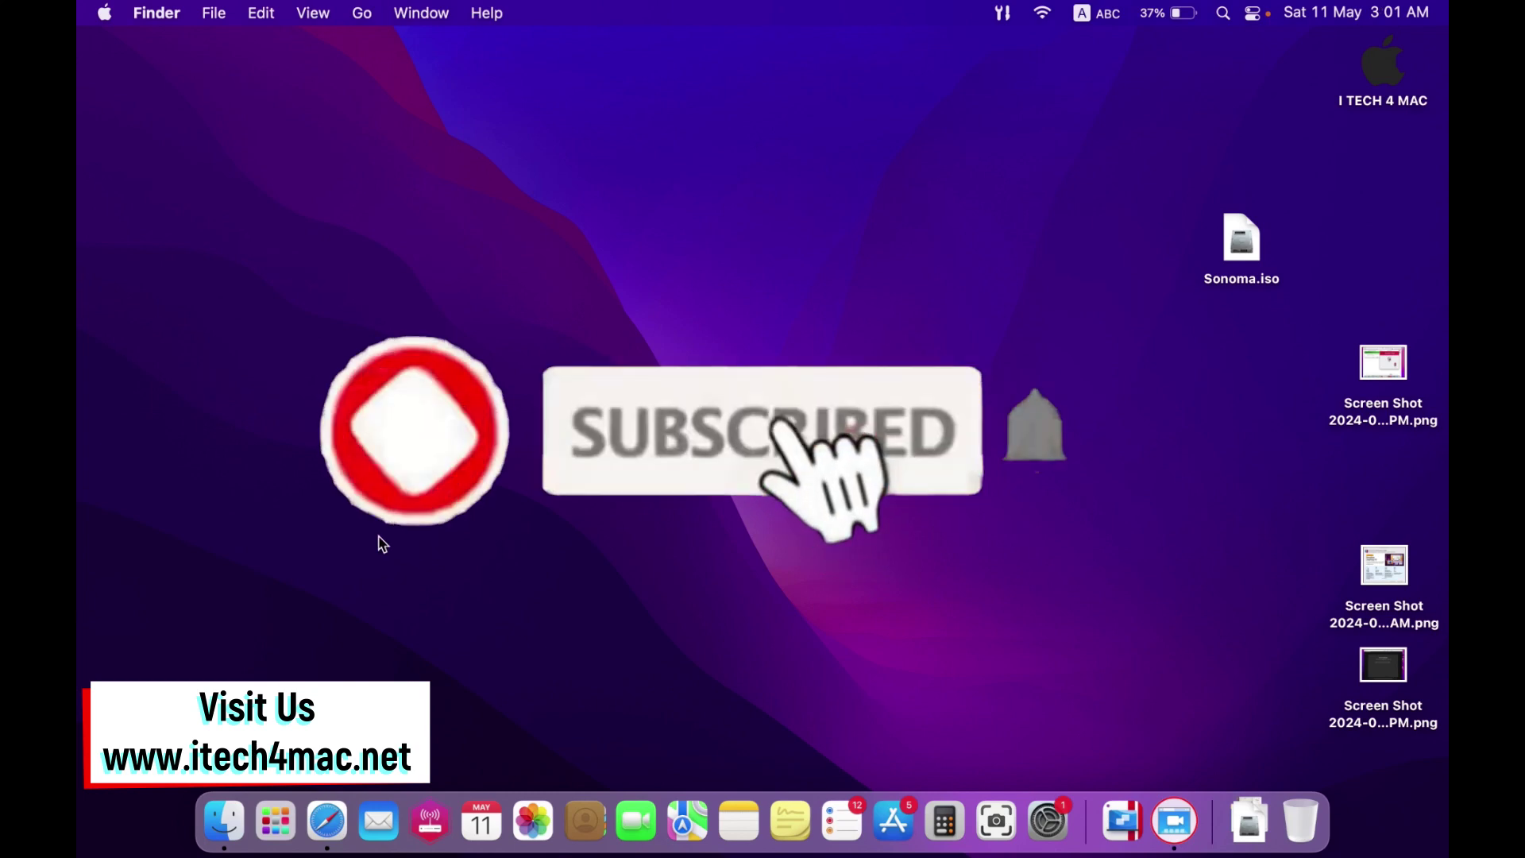
Bring the itech4mac window forward and scroll its best virtual machine apps article to Parallels
click(333, 803)
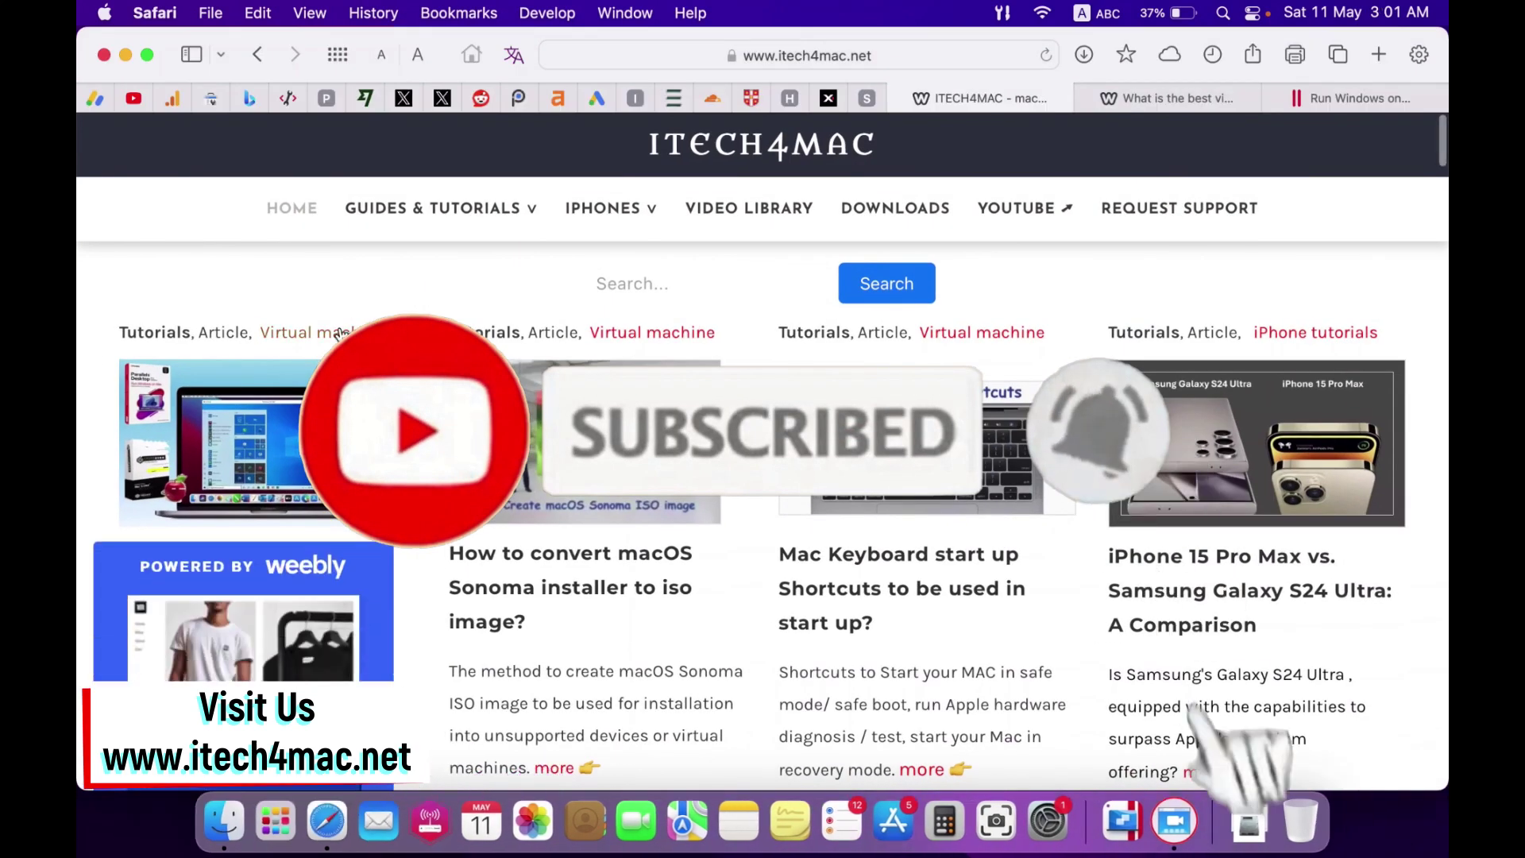
scroll(635, 280, down, 1)
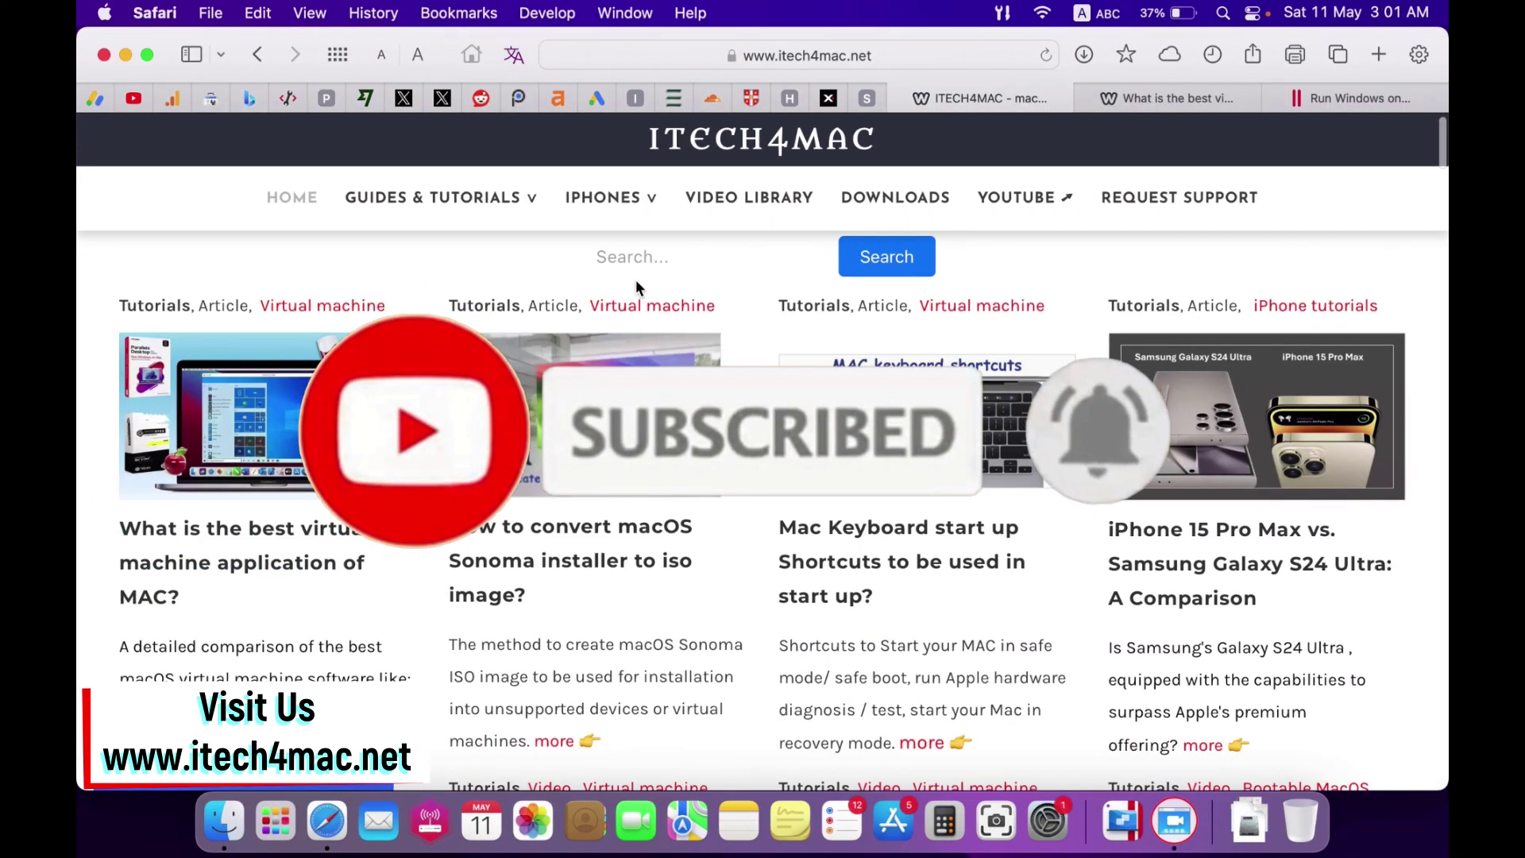
scroll(246, 522, down, 3)
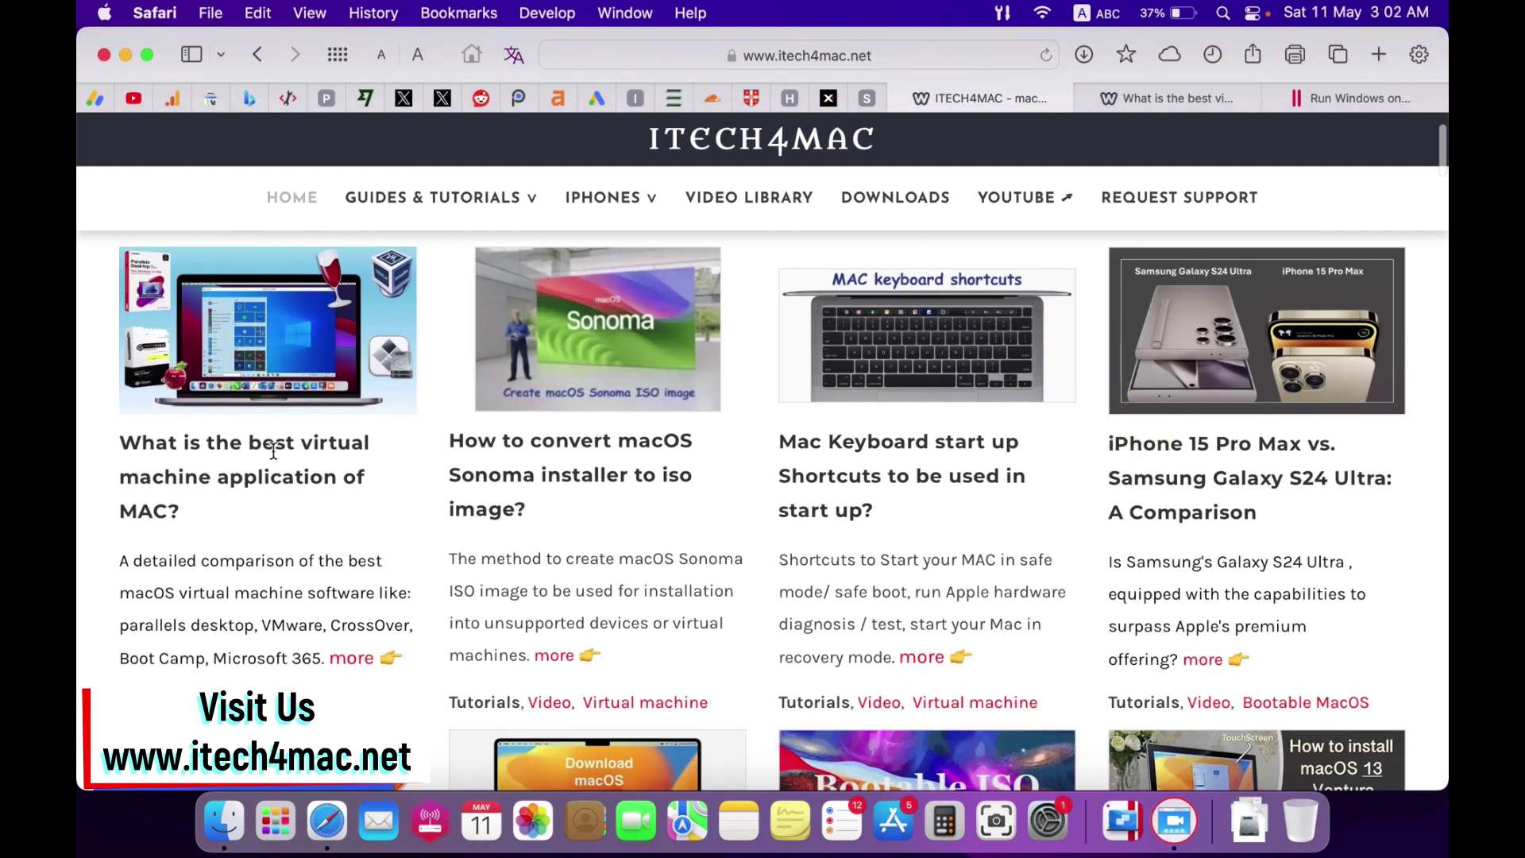
scroll(298, 471, down, 5)
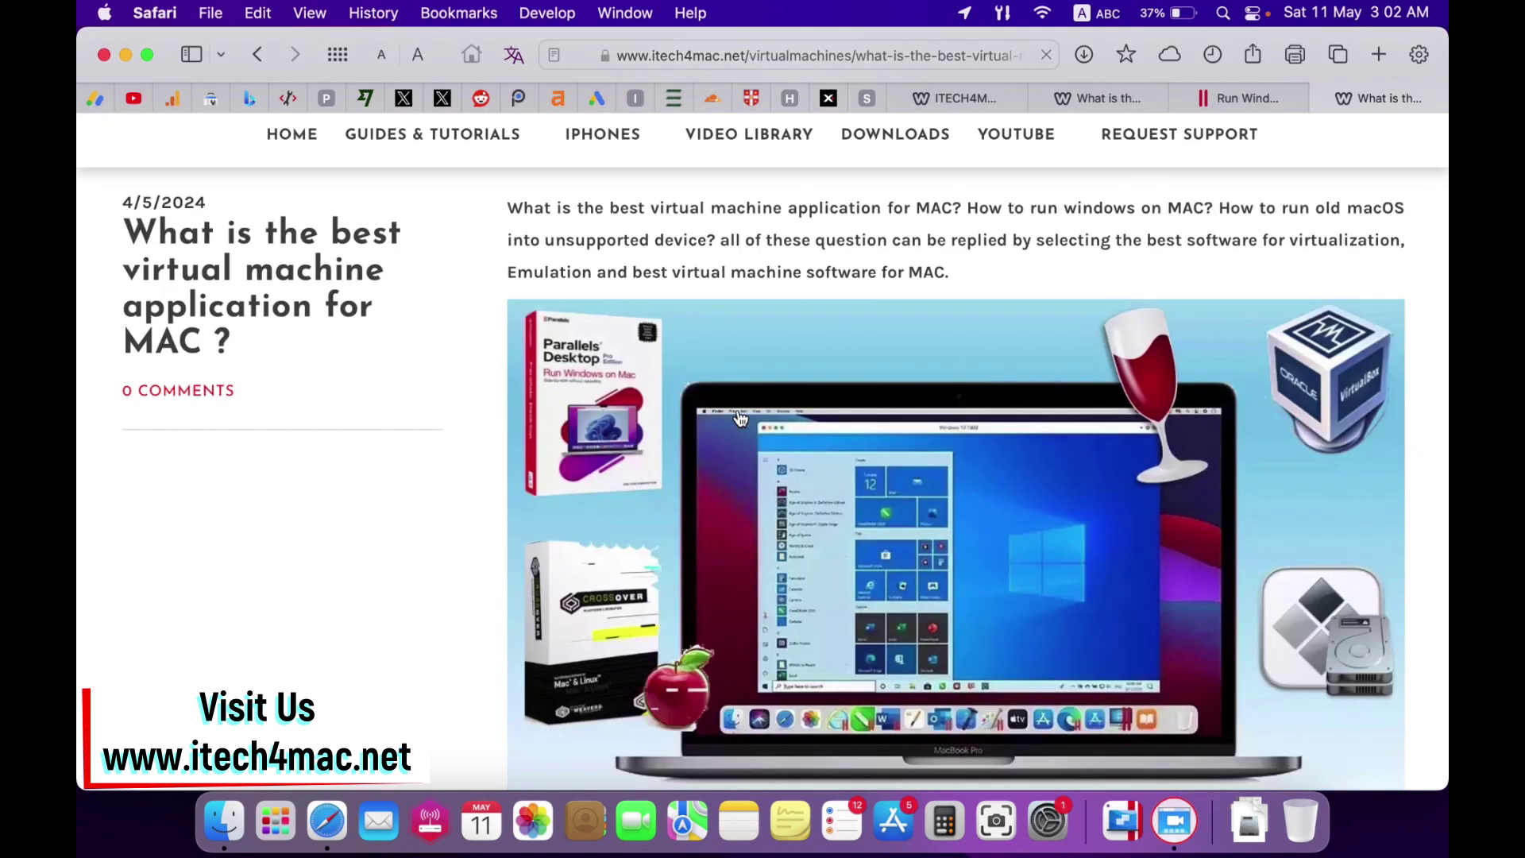
scroll(740, 418, down, 13)
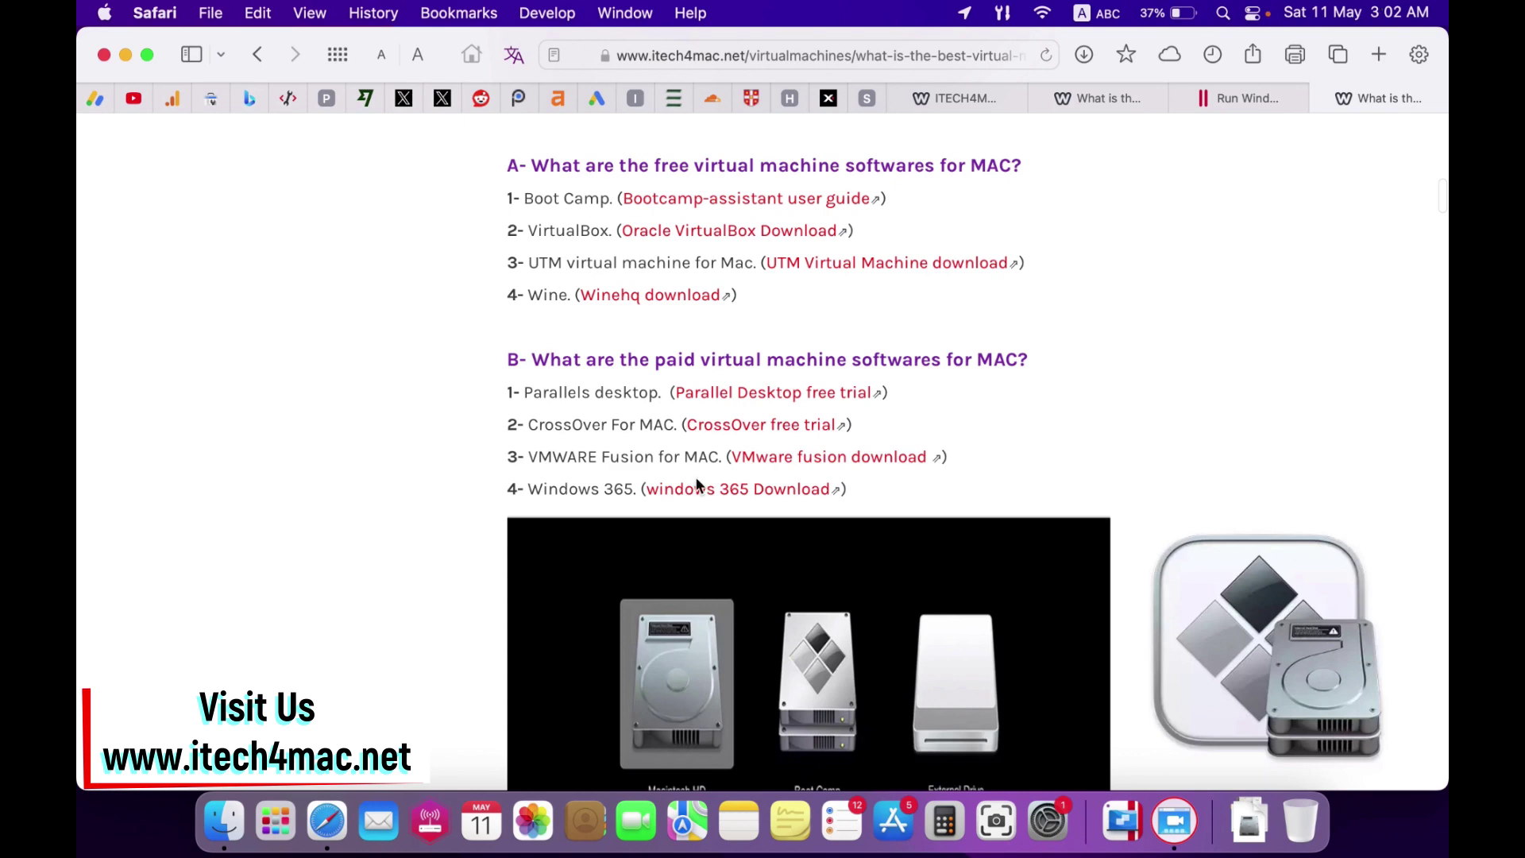
scroll(697, 484, down, 18)
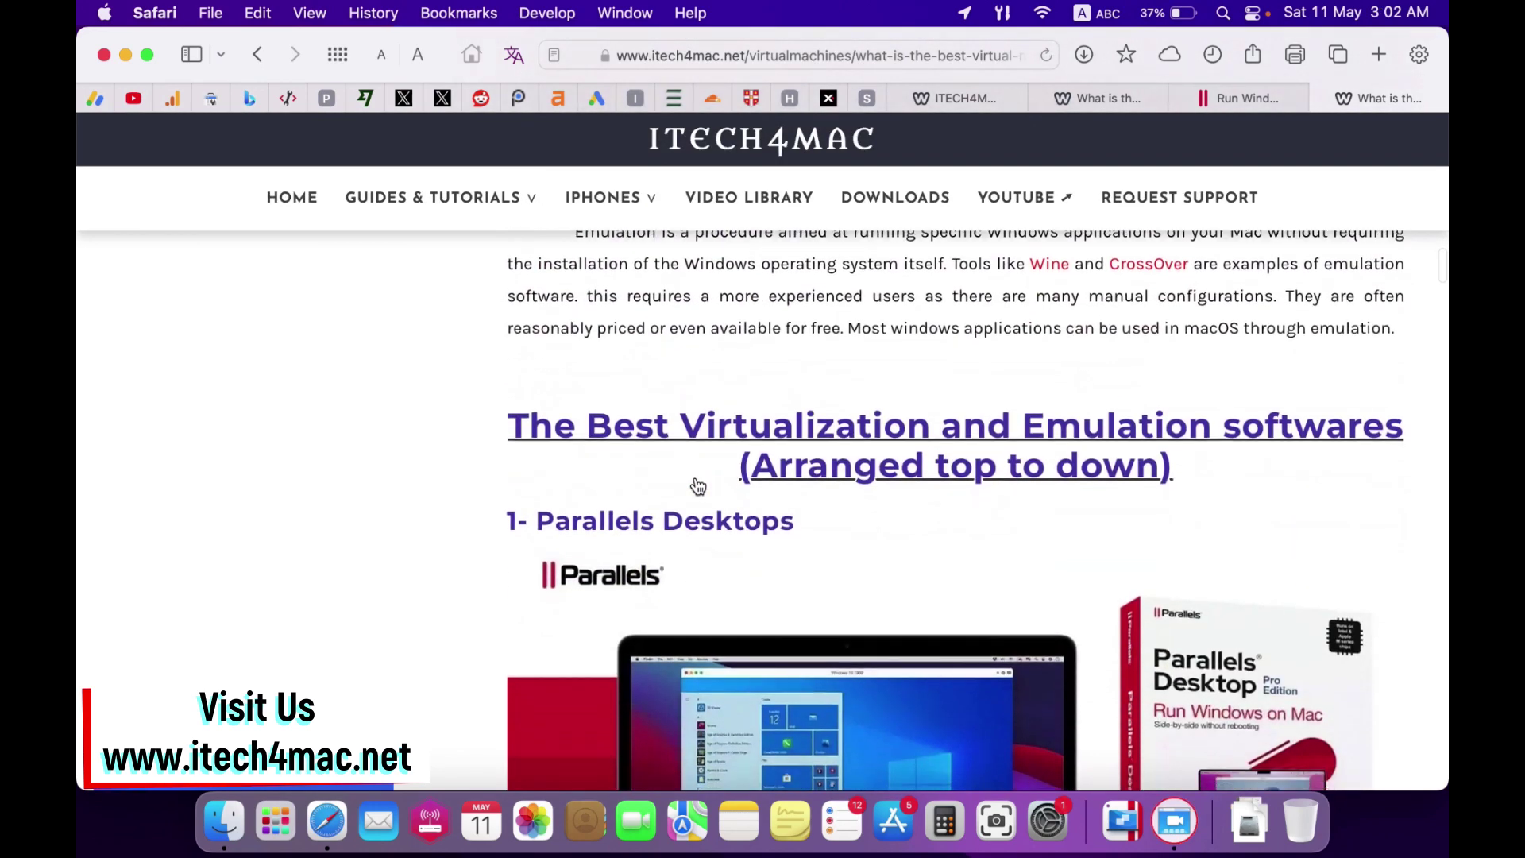
scroll(697, 486, down, 1)
scroll(680, 482, down, 3)
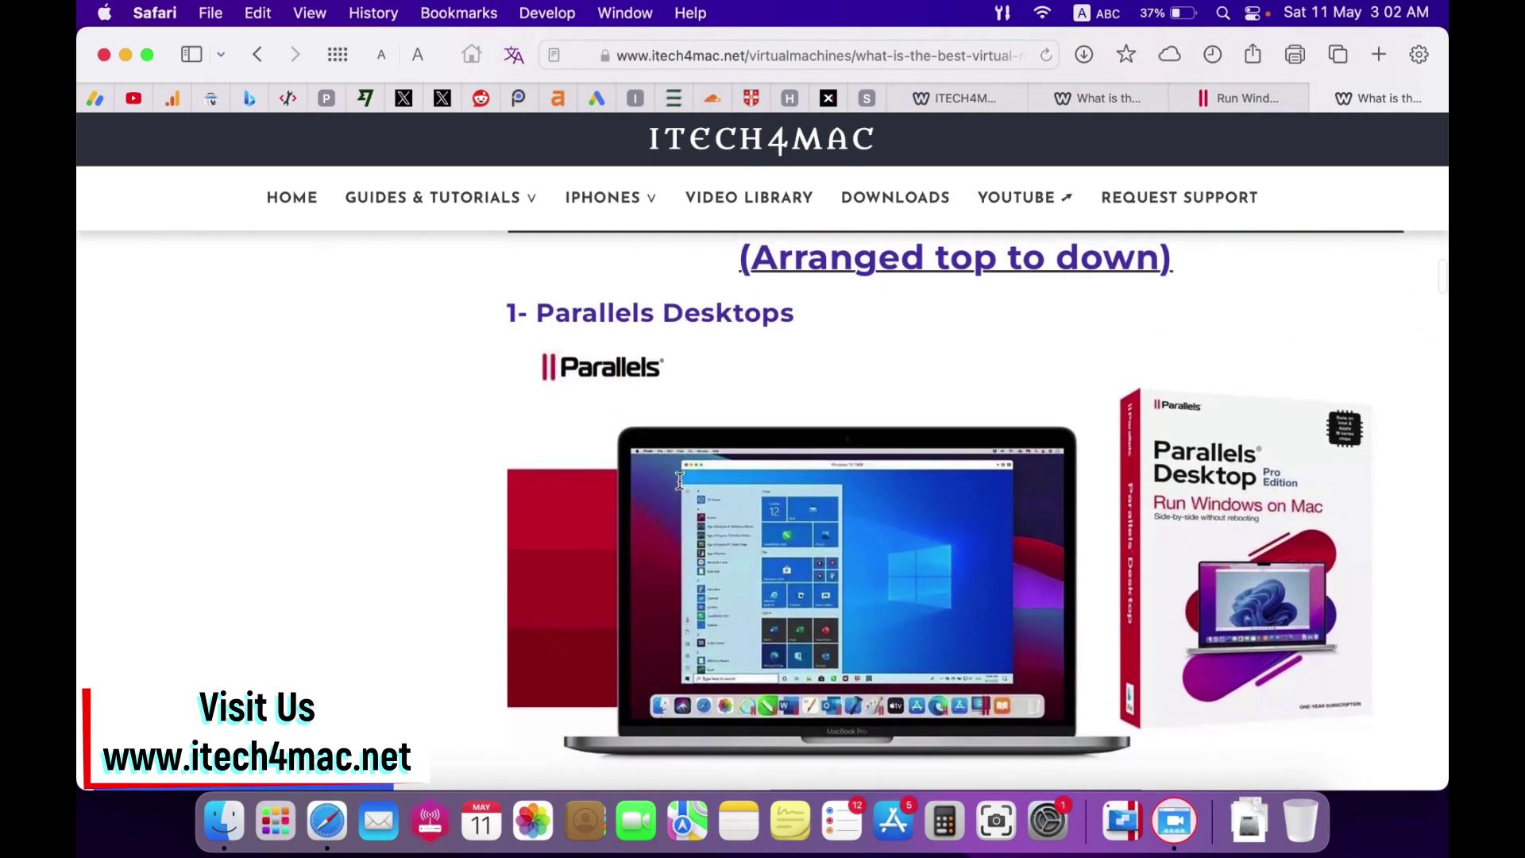
scroll(680, 481, up, 8)
scroll(680, 482, up, 13)
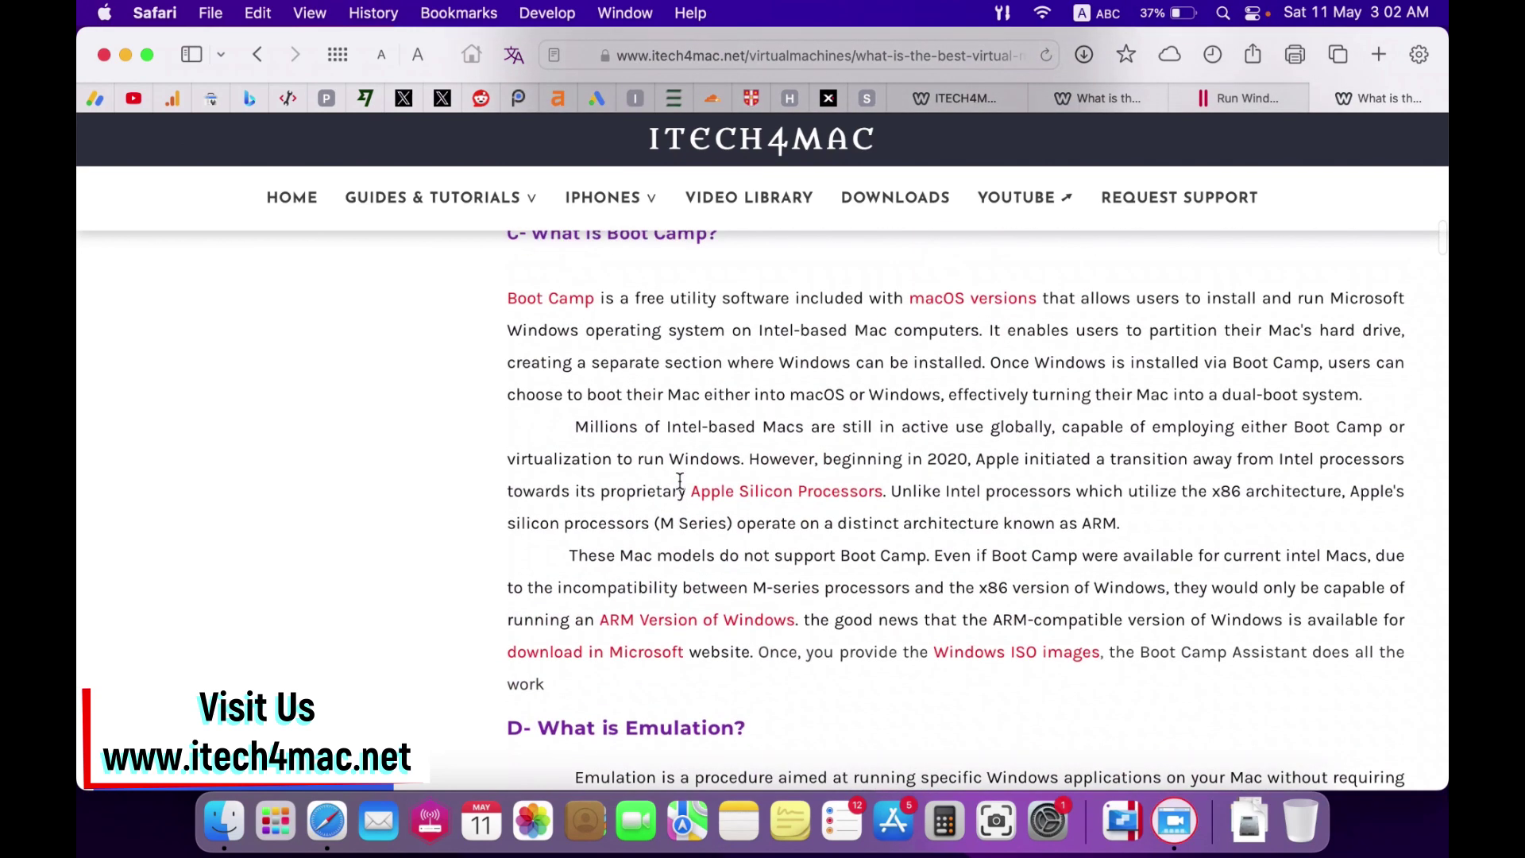
scroll(680, 480, up, 15)
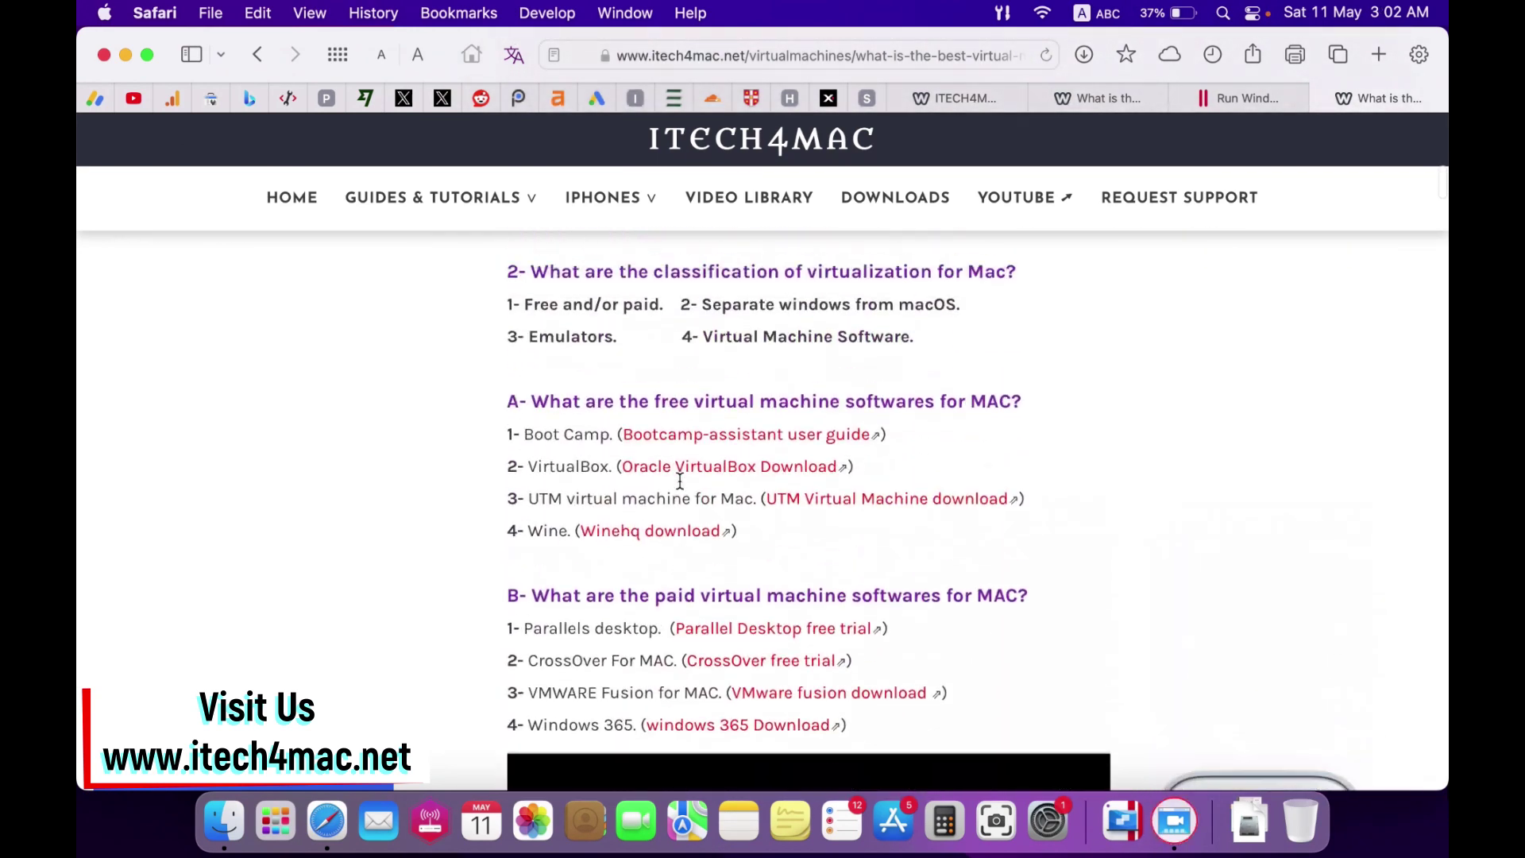
scroll(794, 502, up, 2)
scroll(792, 503, down, 5)
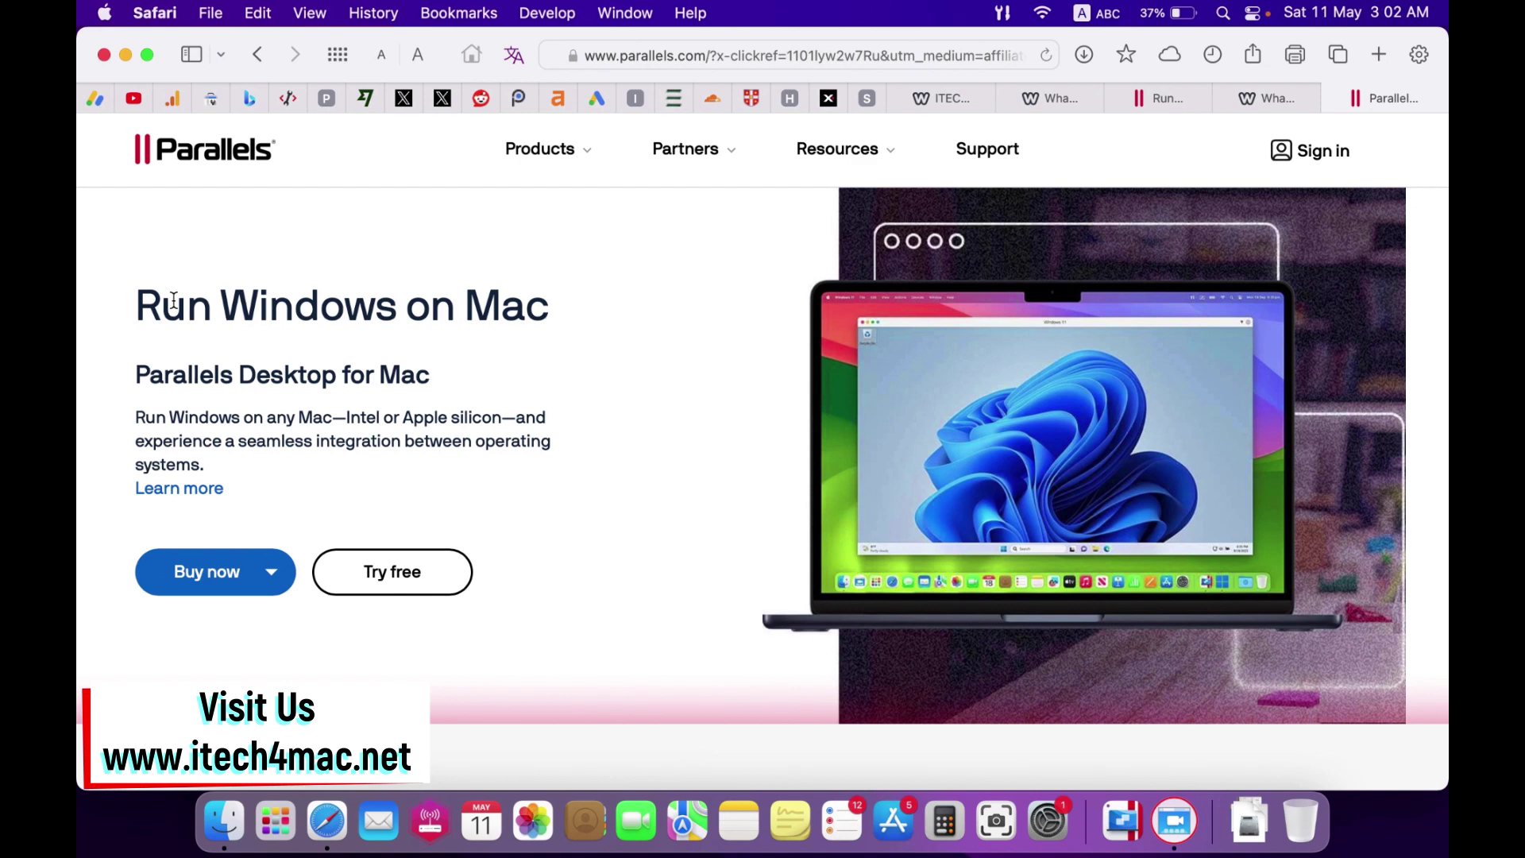
Open Parallels Desktop for Mac from Products and find the $99.99/yr price and 30-day guarantee
click(573, 153)
click(309, 296)
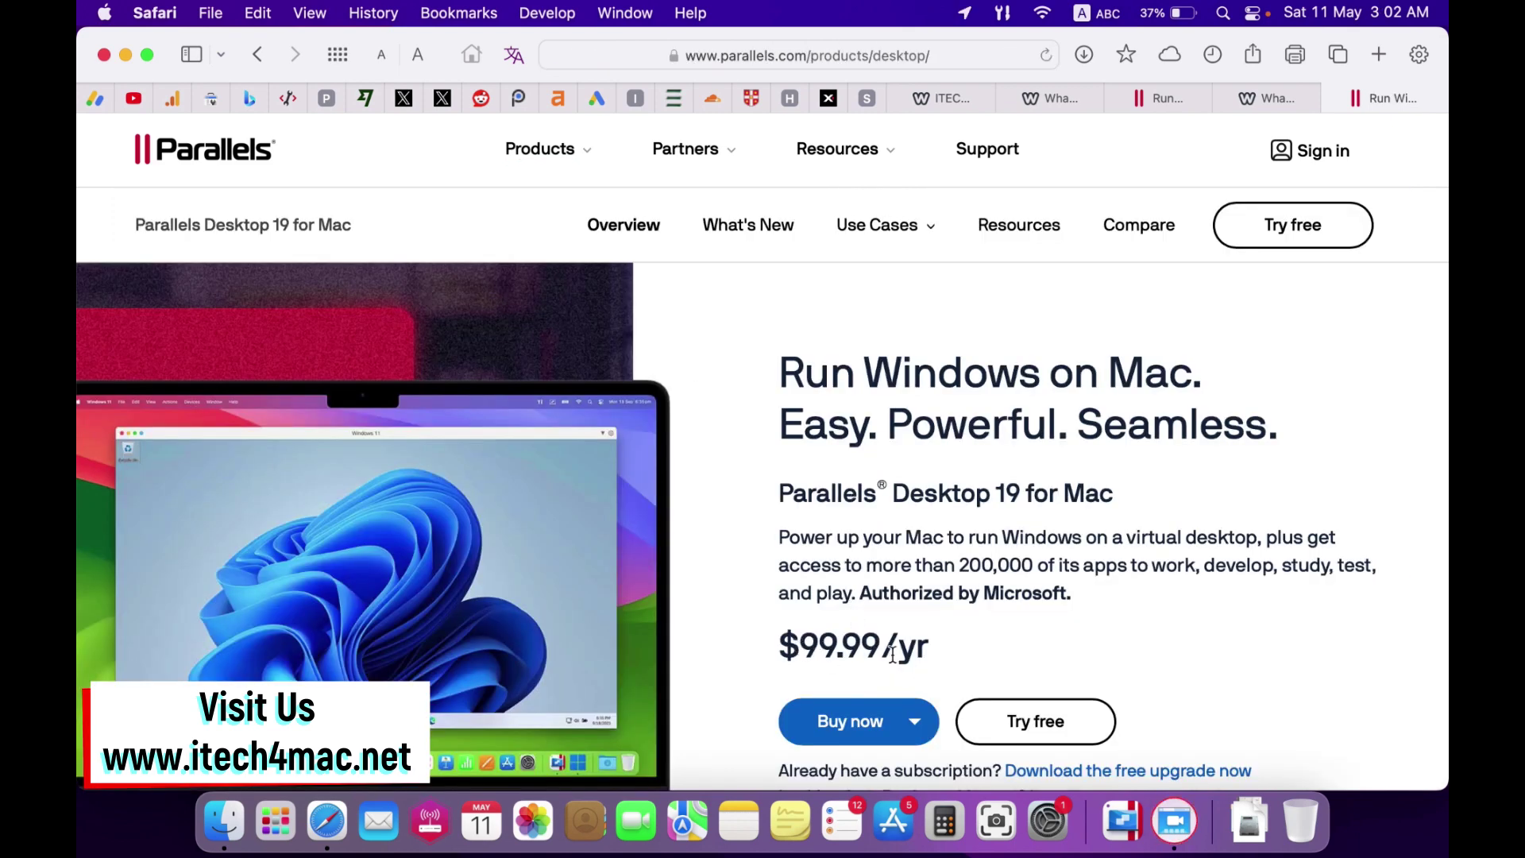
scroll(893, 653, down, 5)
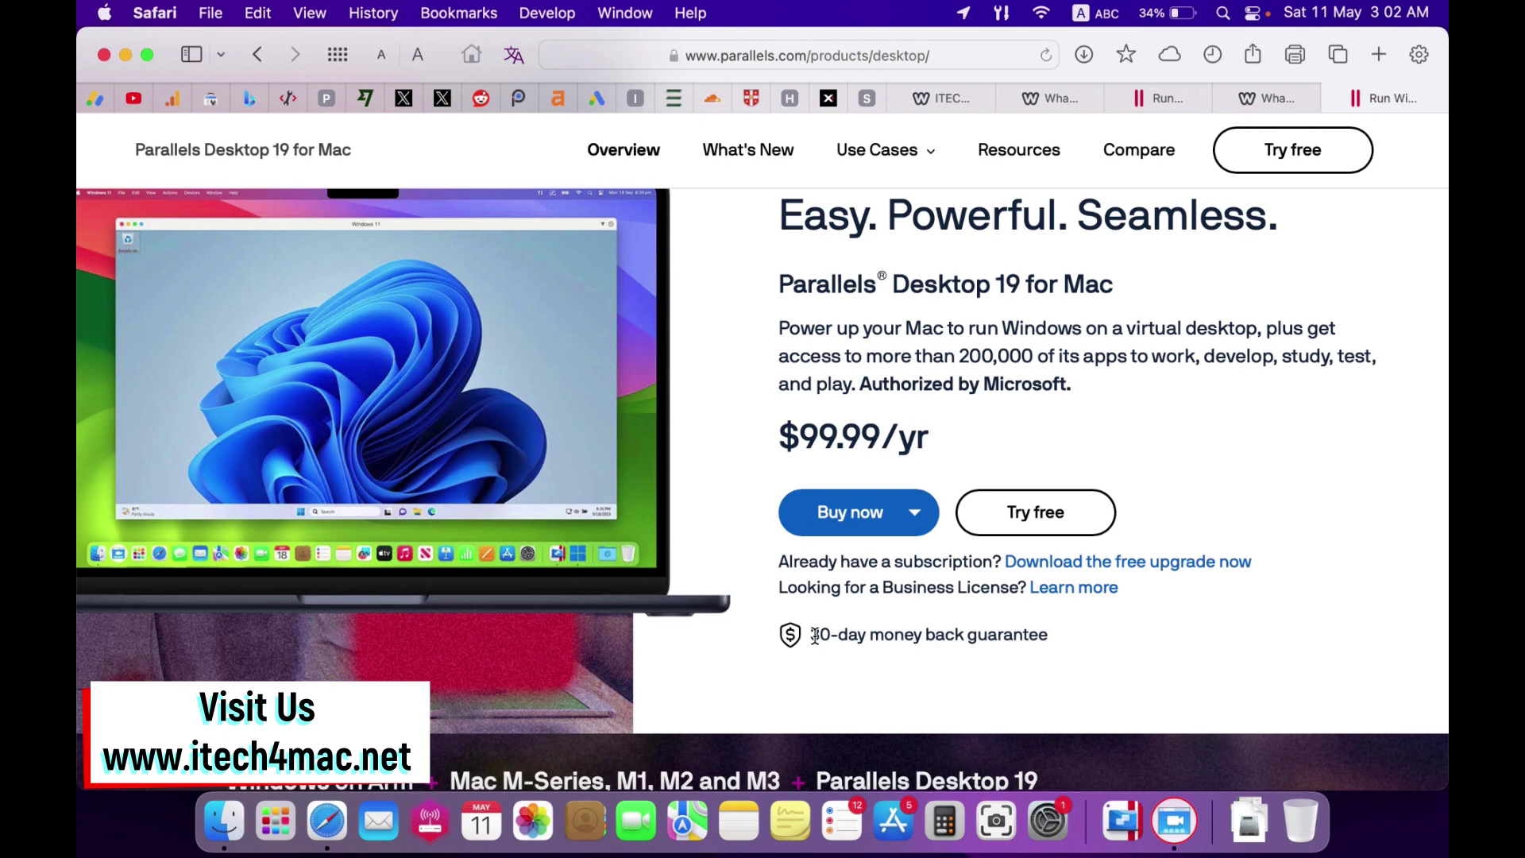
drag(814, 636, 980, 667)
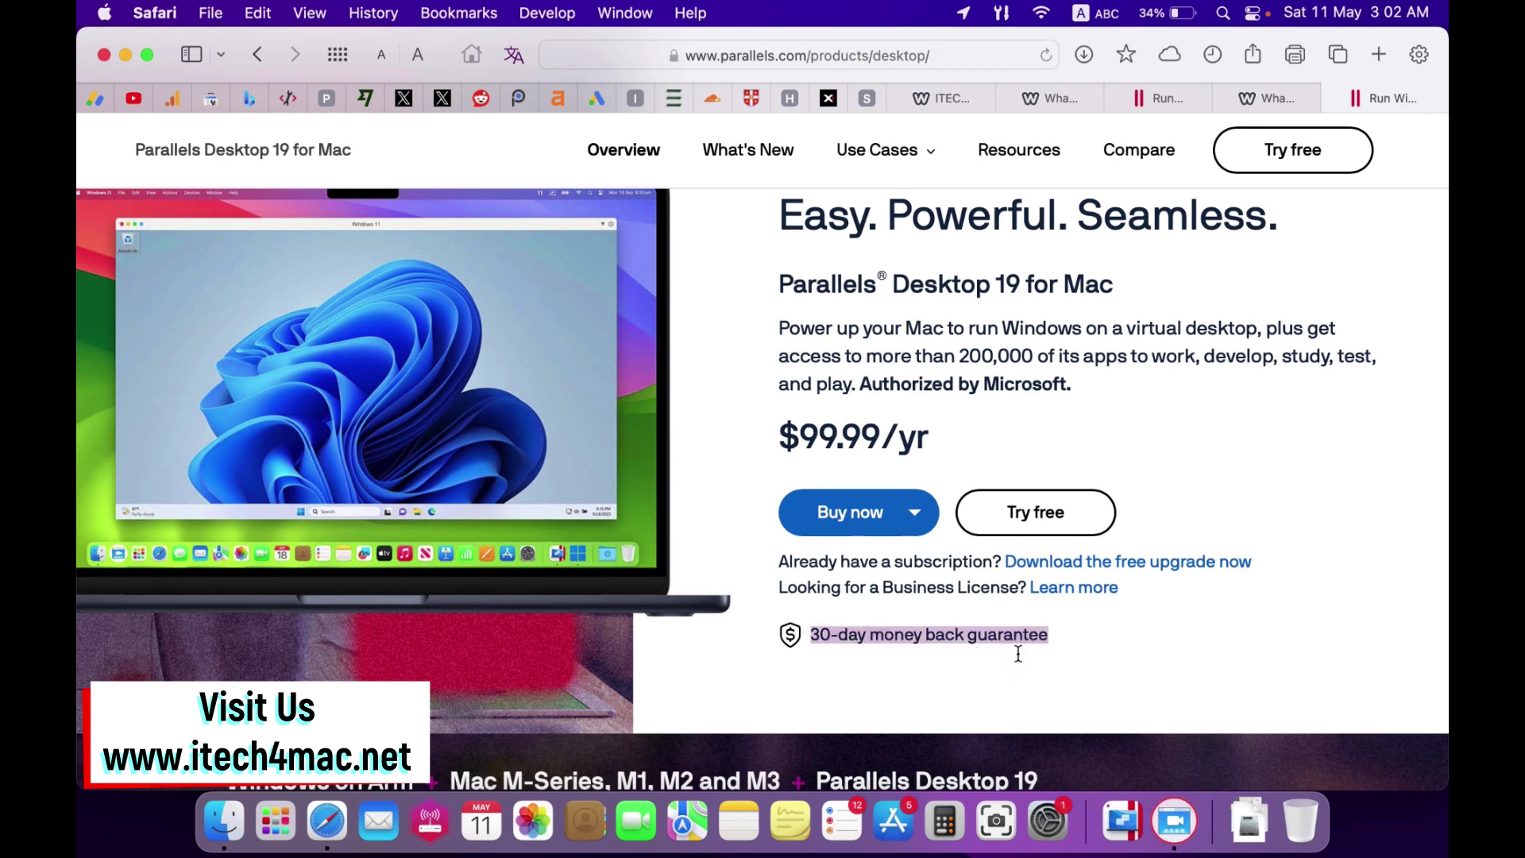
click(1051, 406)
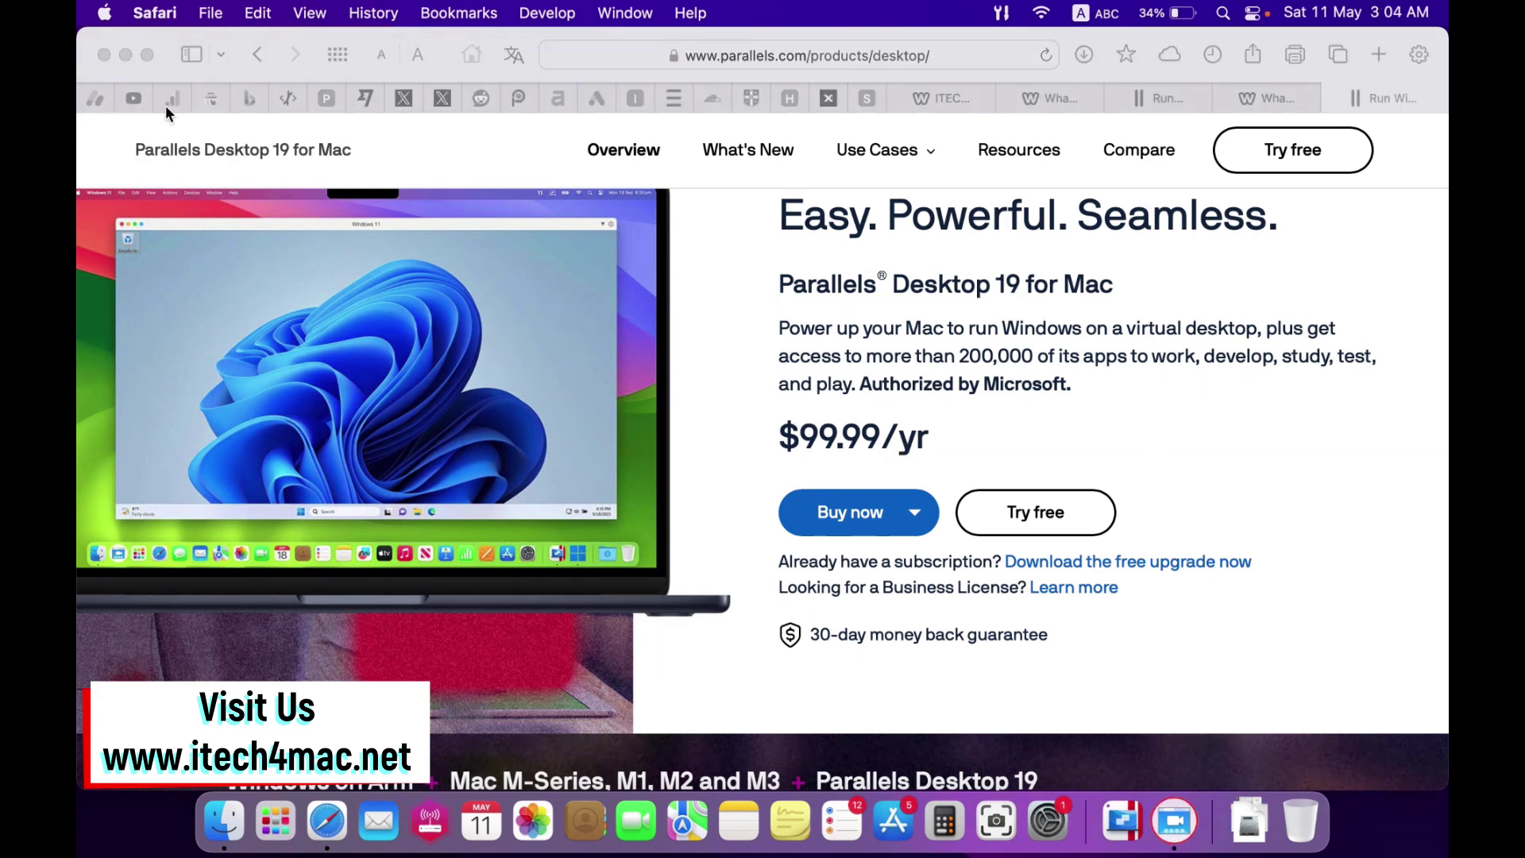
Move ParallelsDesktop-19.3.1-54941.dmg from Downloads onto the desktop and open it
click(124, 55)
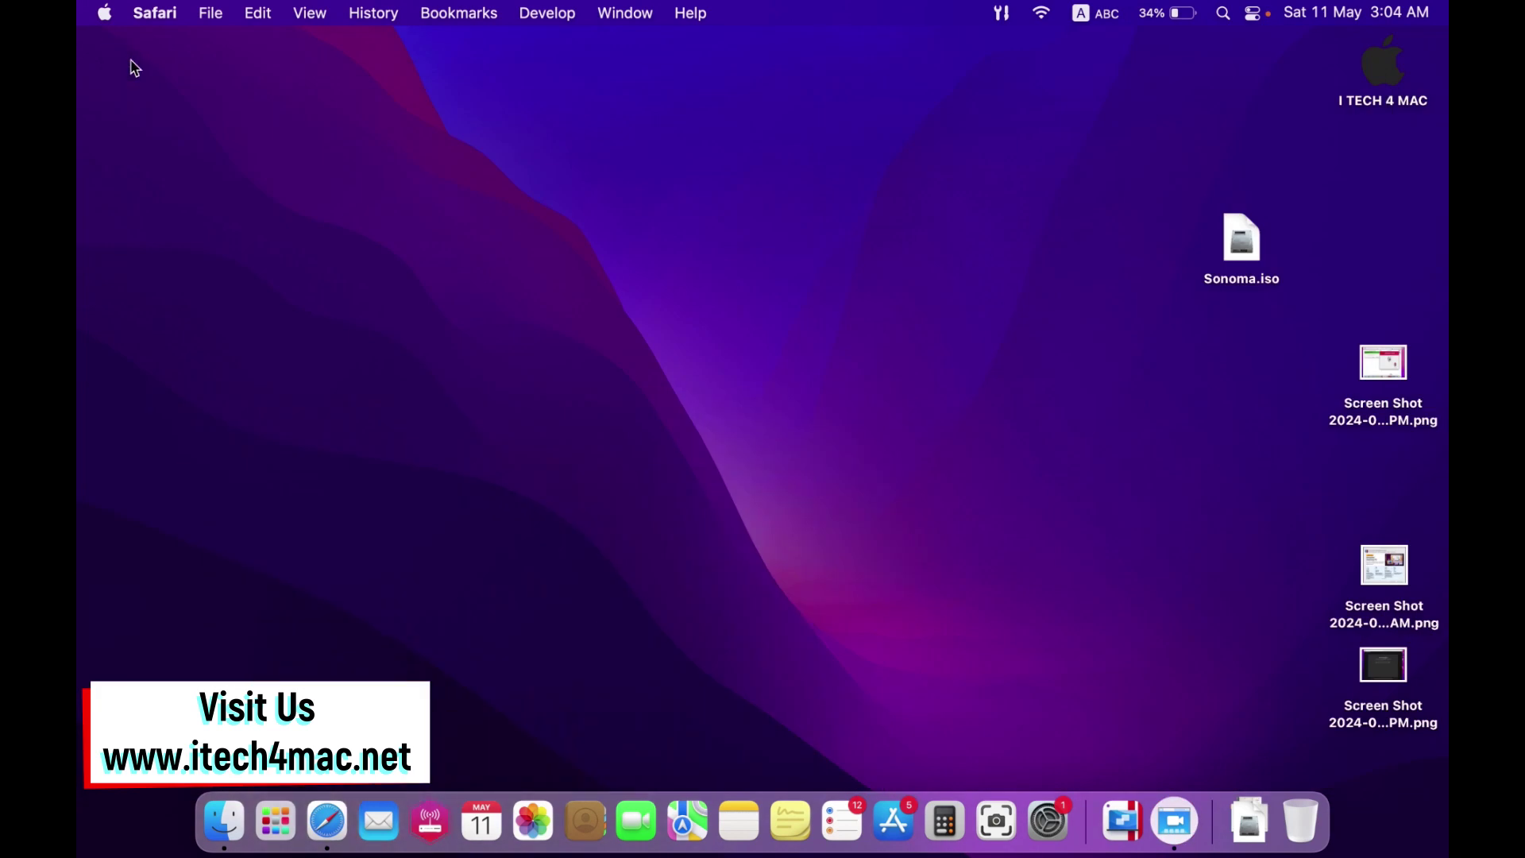
click(1249, 820)
drag(1316, 335, 959, 305)
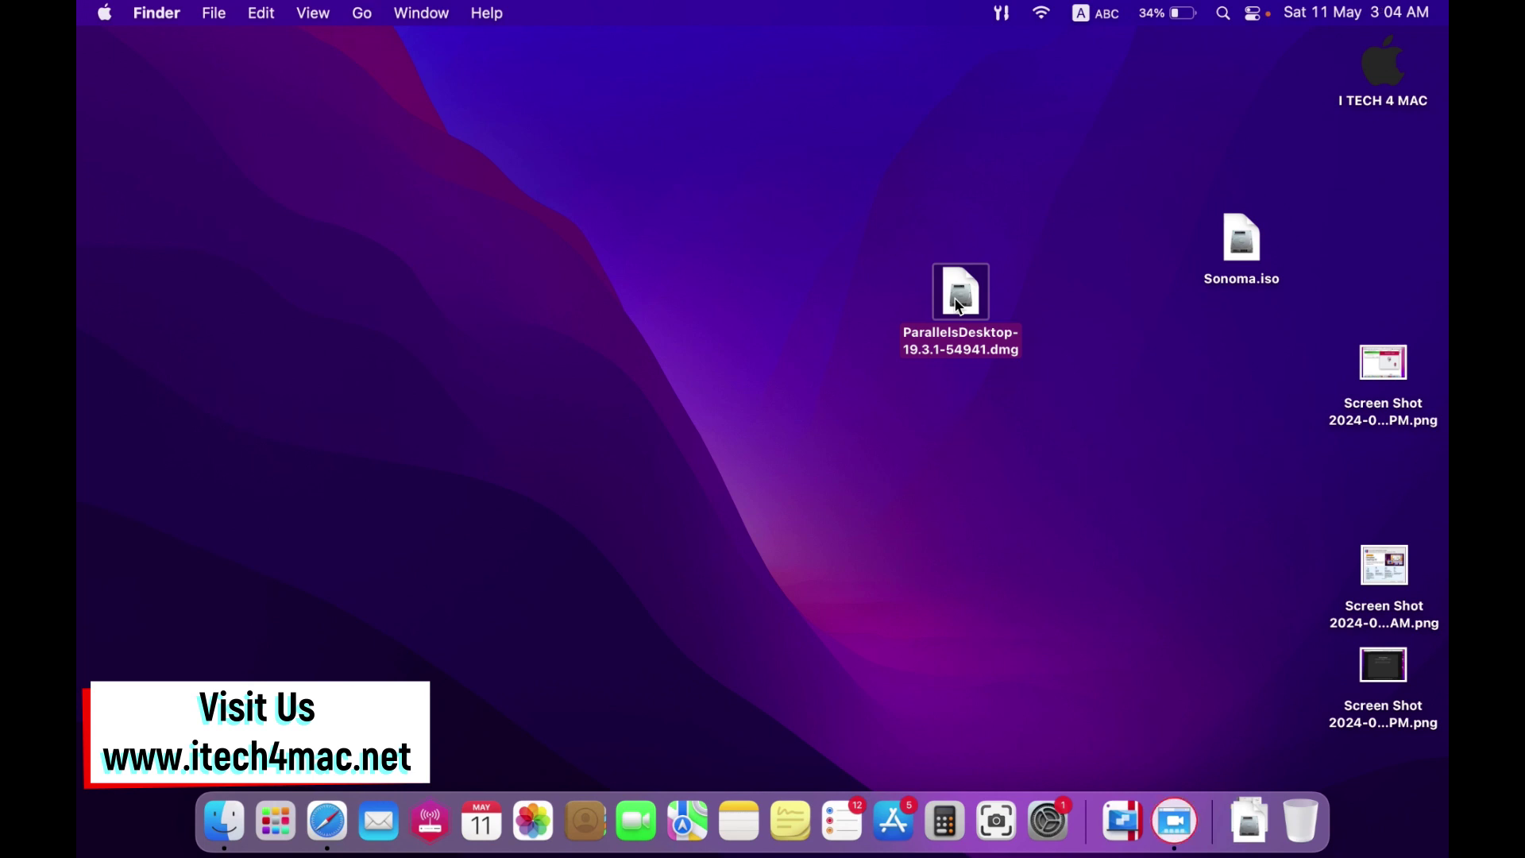
double_click(958, 305)
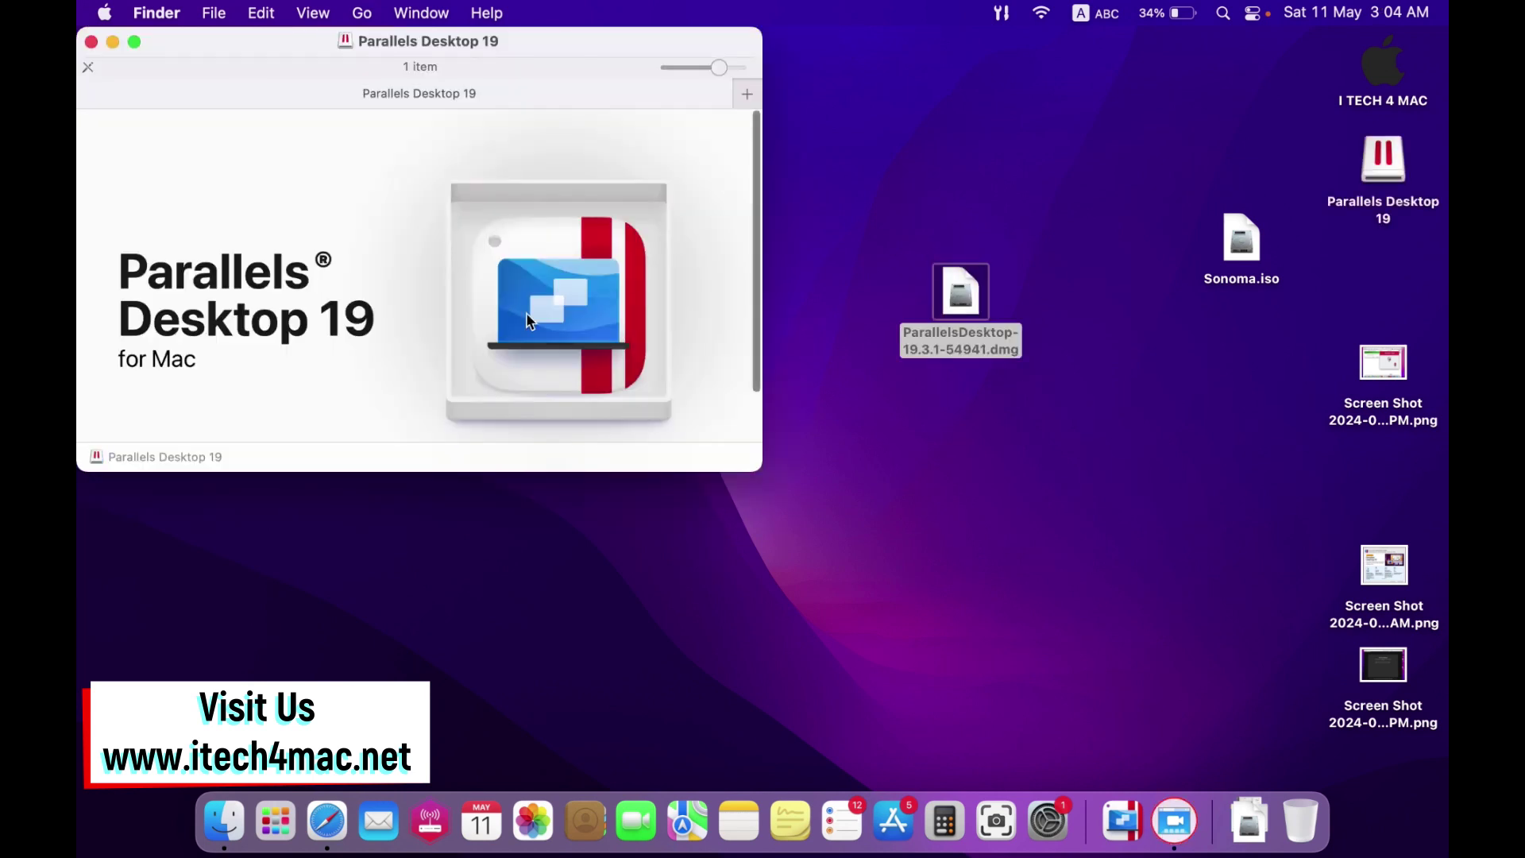
Run Install.app from the disk image and confirm opening the downloaded installer
drag(749, 467, 868, 569)
click(572, 437)
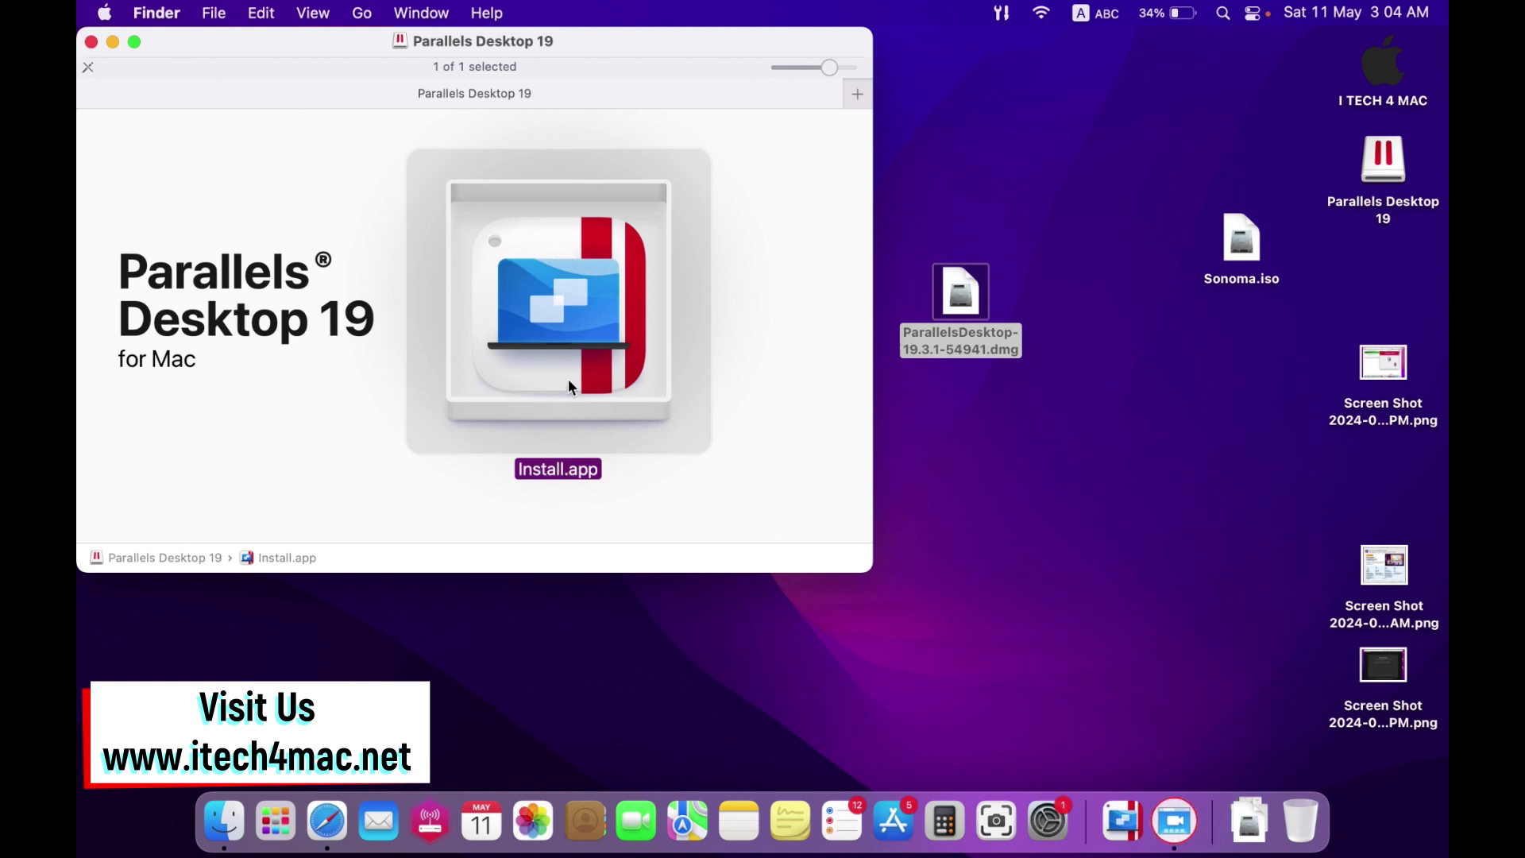
double_click(551, 347)
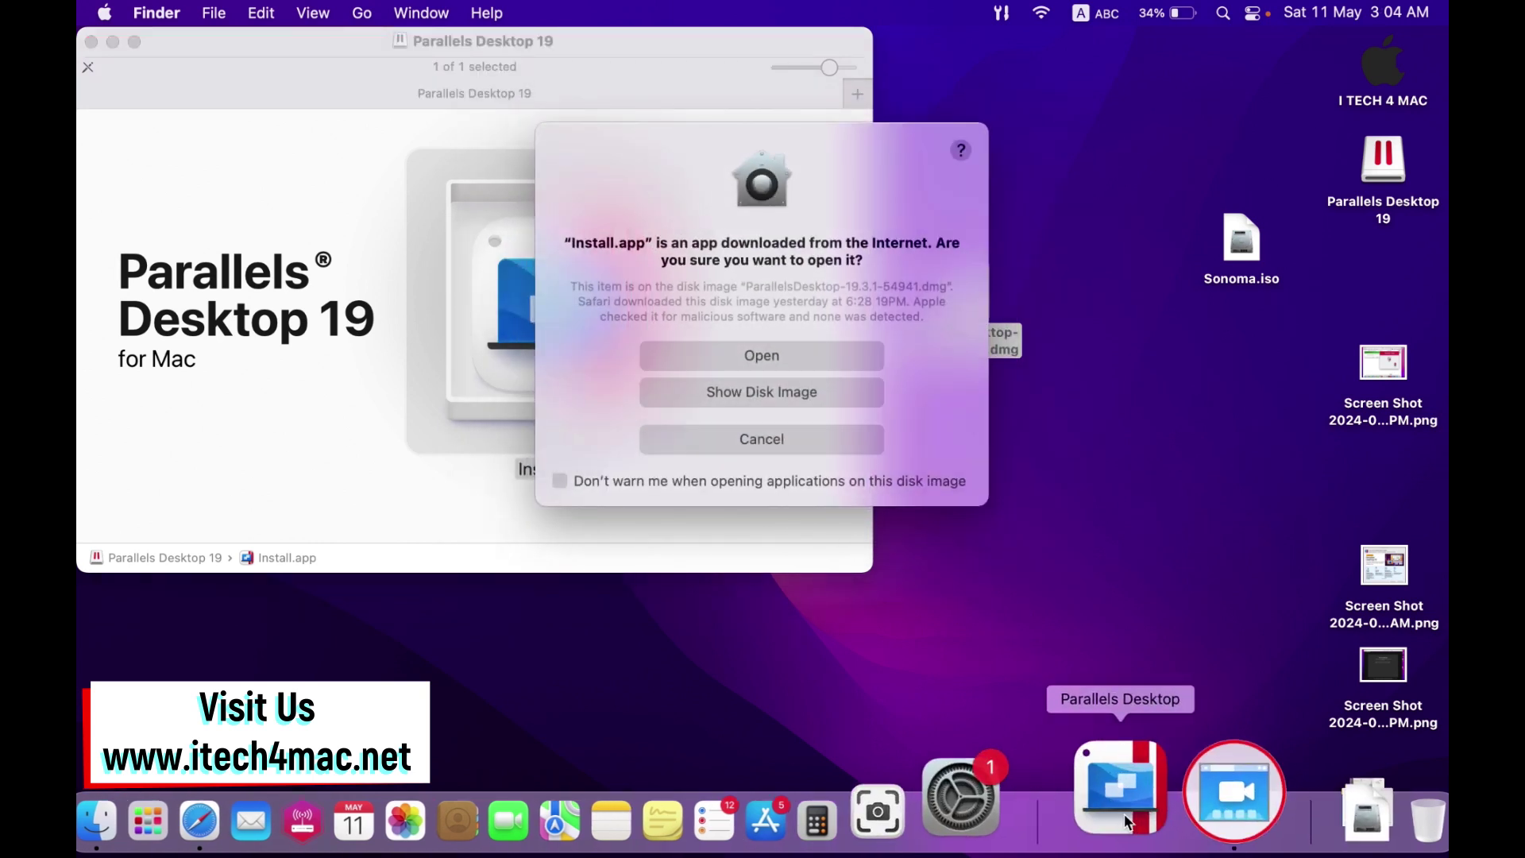
click(790, 356)
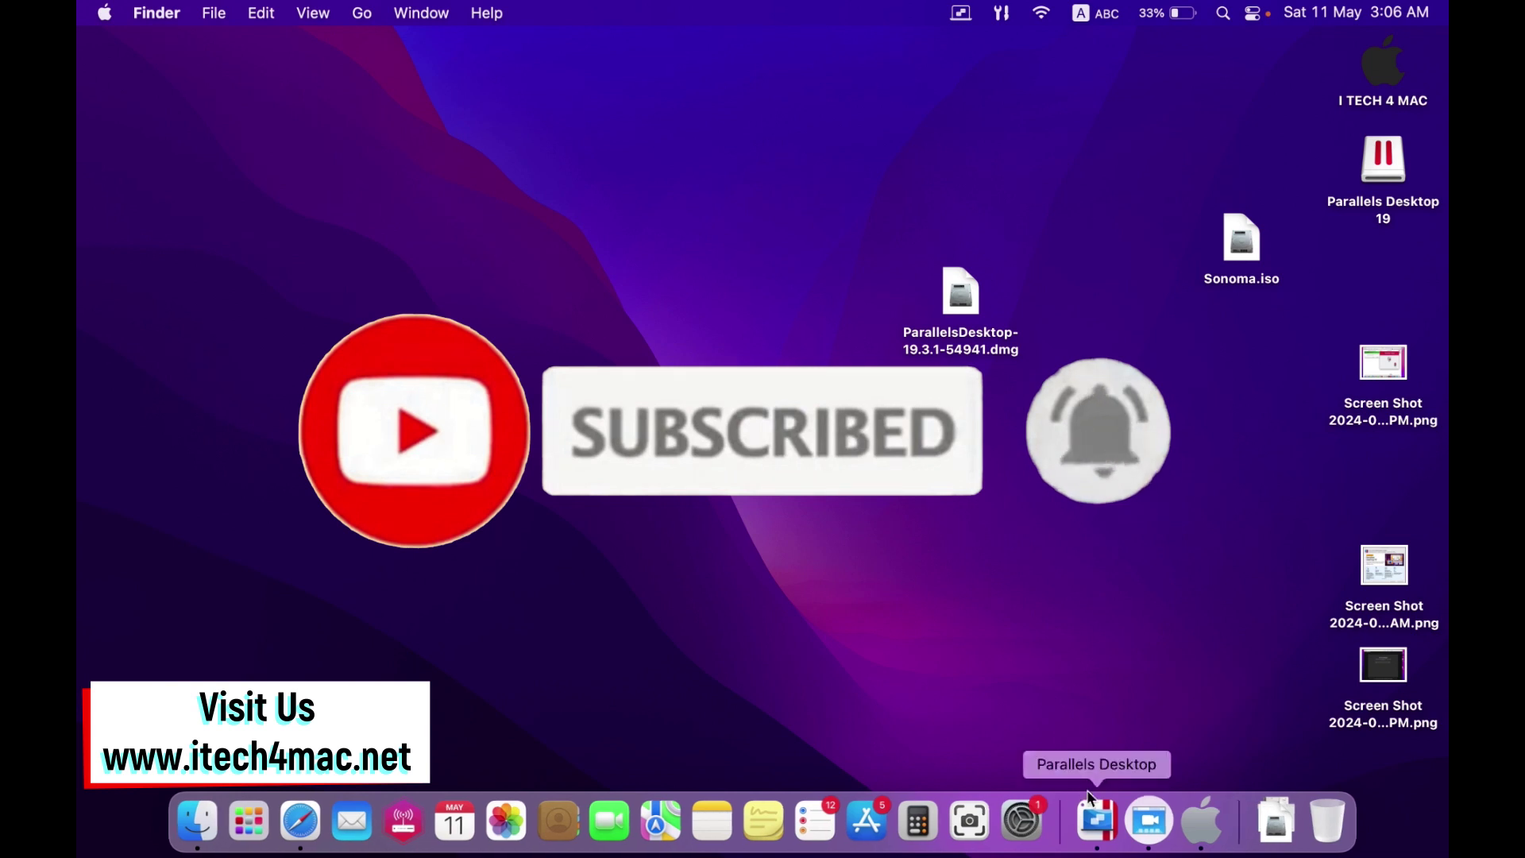
right_click(1093, 799)
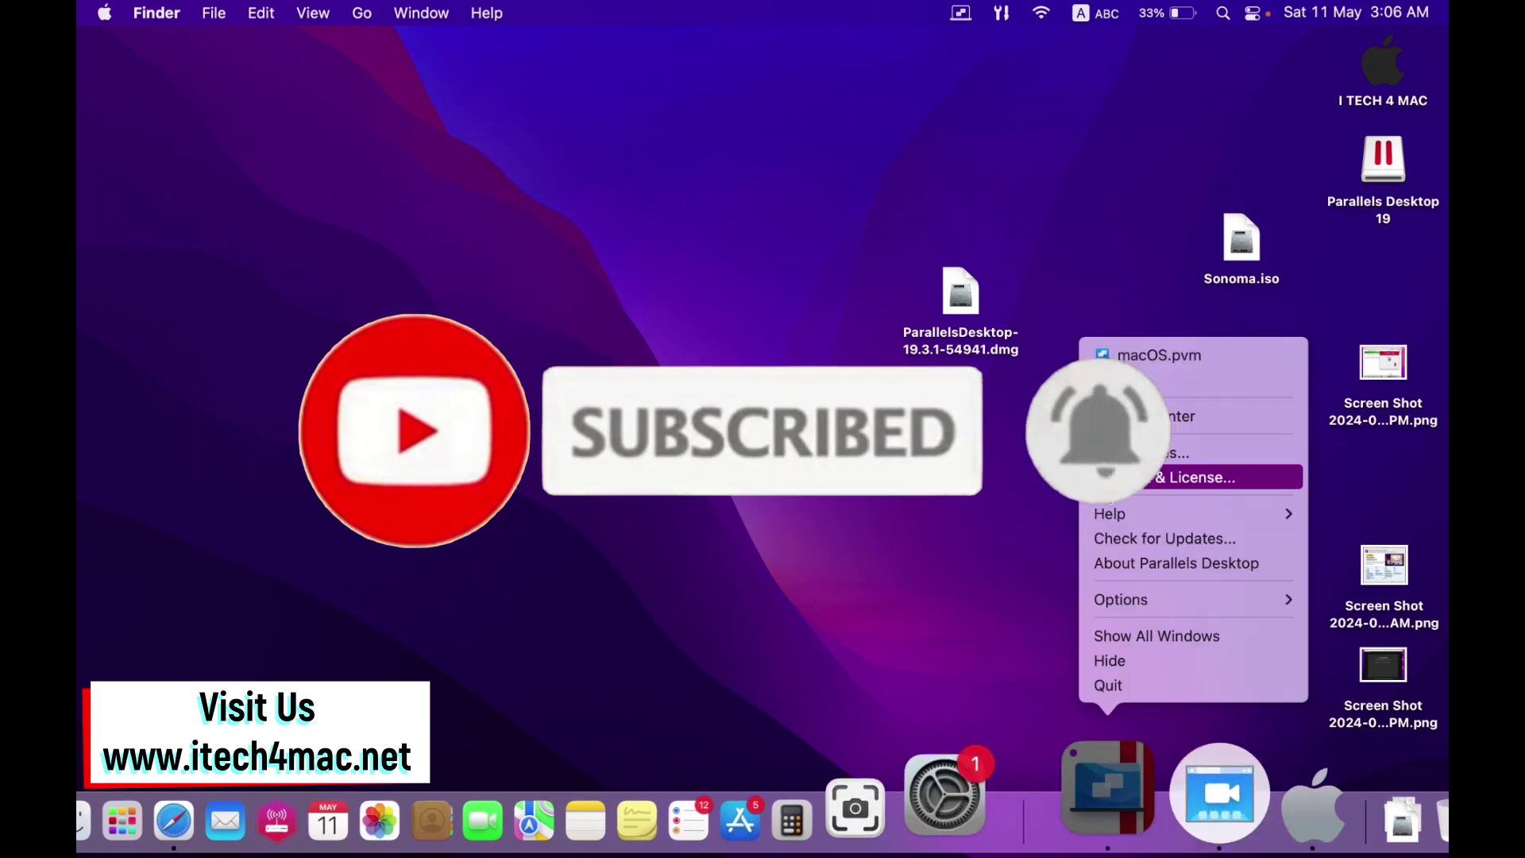
From Control Center, start a new VM that installs Windows, Linux, or macOS from an image file
click(1111, 416)
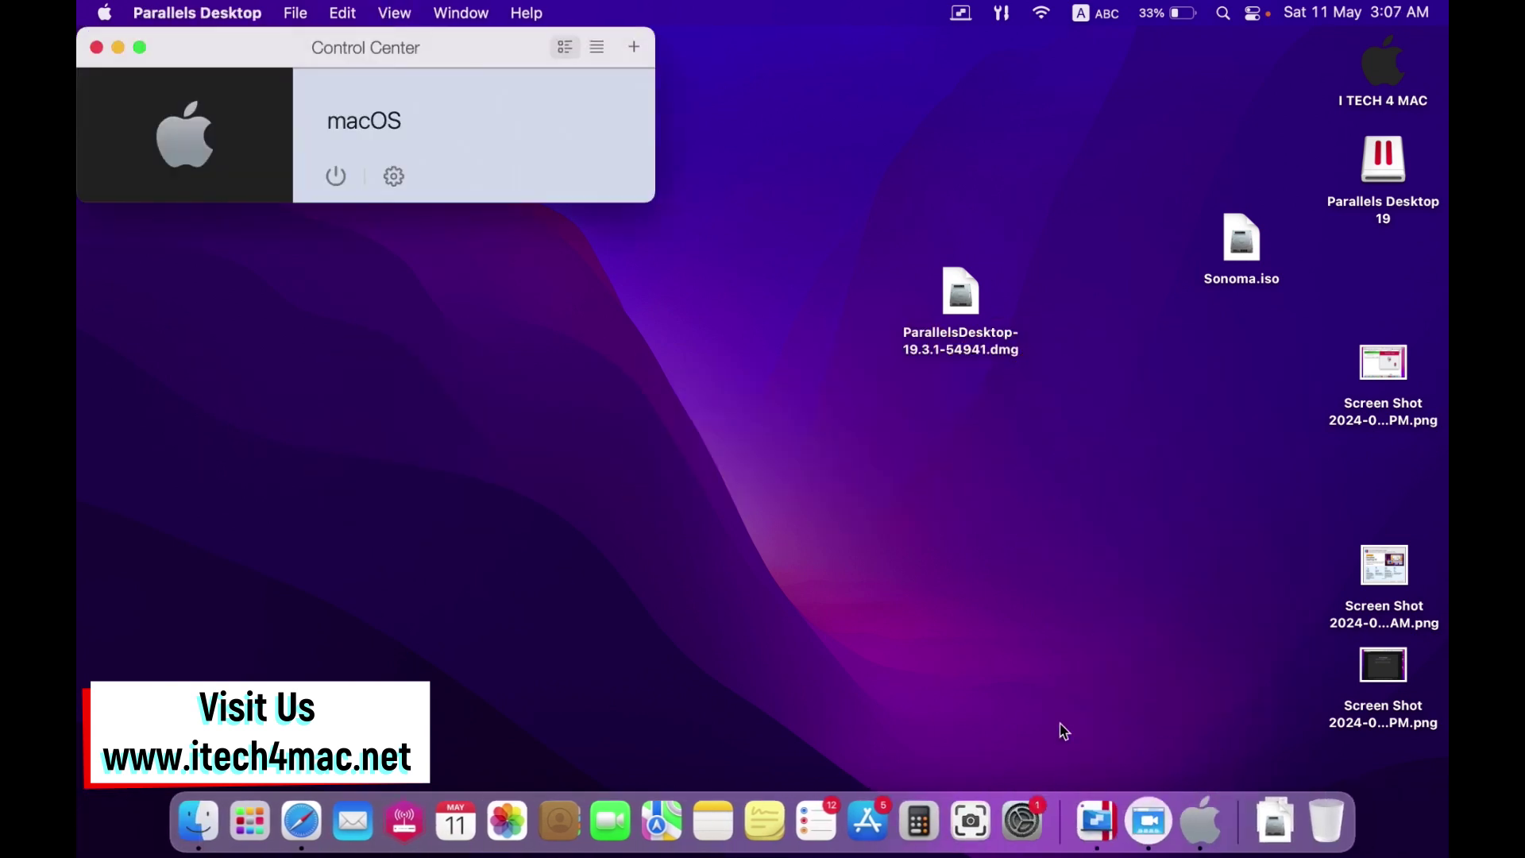
click(242, 823)
click(240, 820)
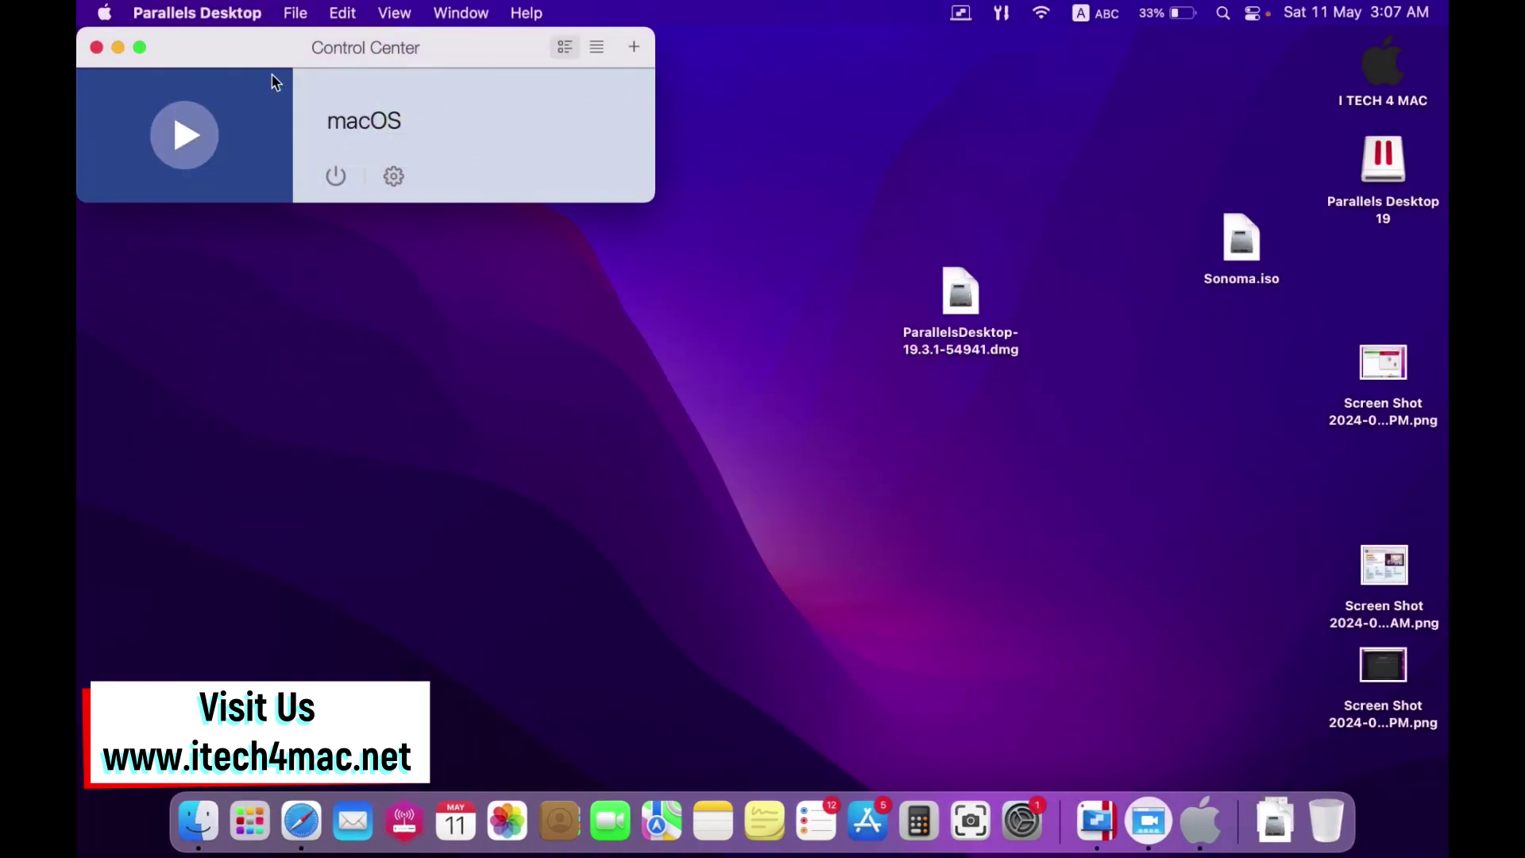
drag(256, 63, 546, 94)
click(305, 13)
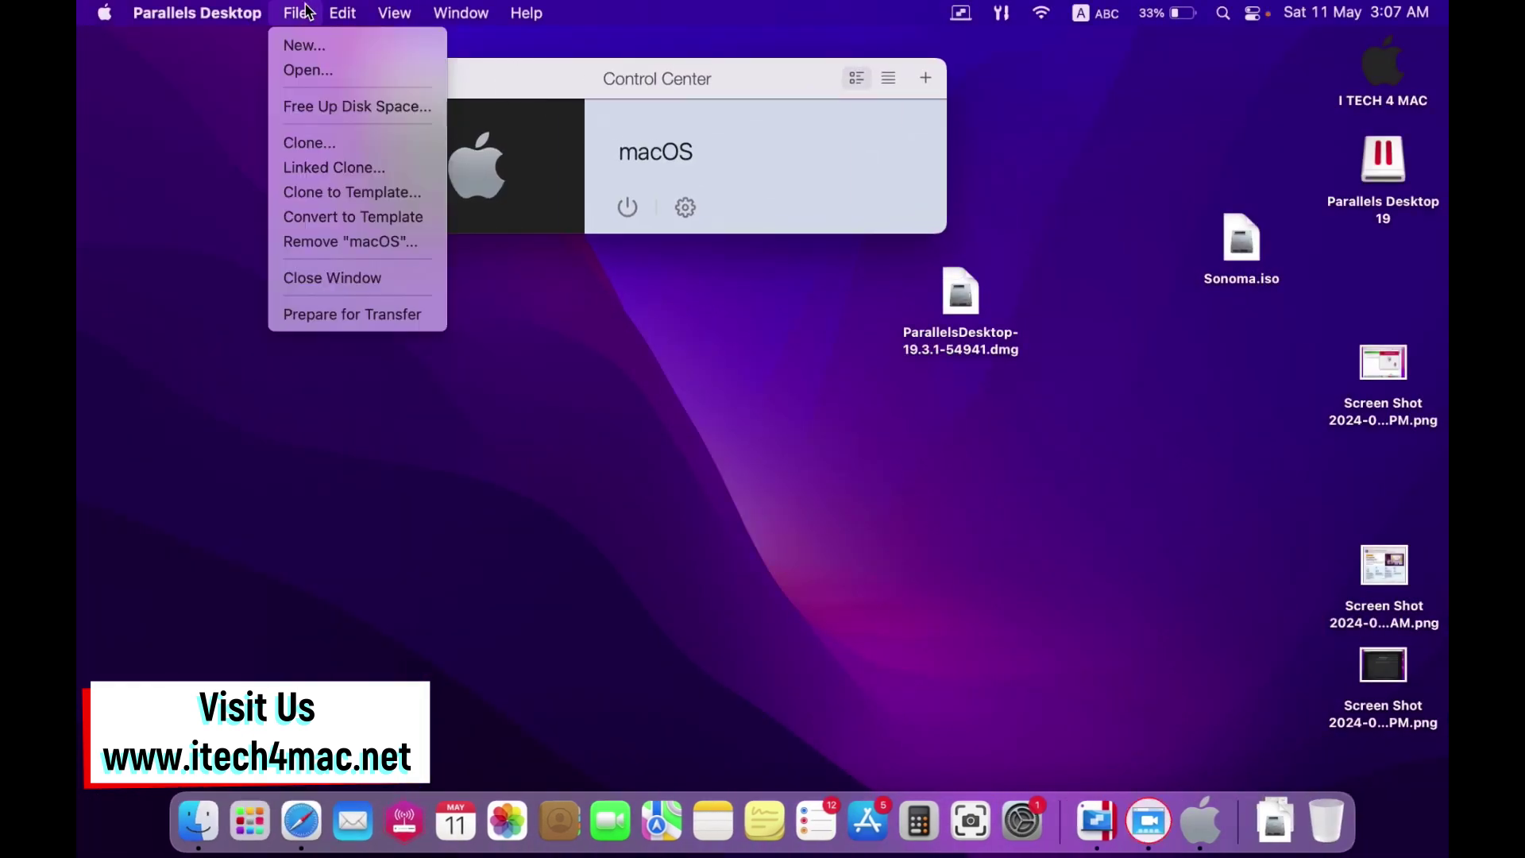
click(313, 46)
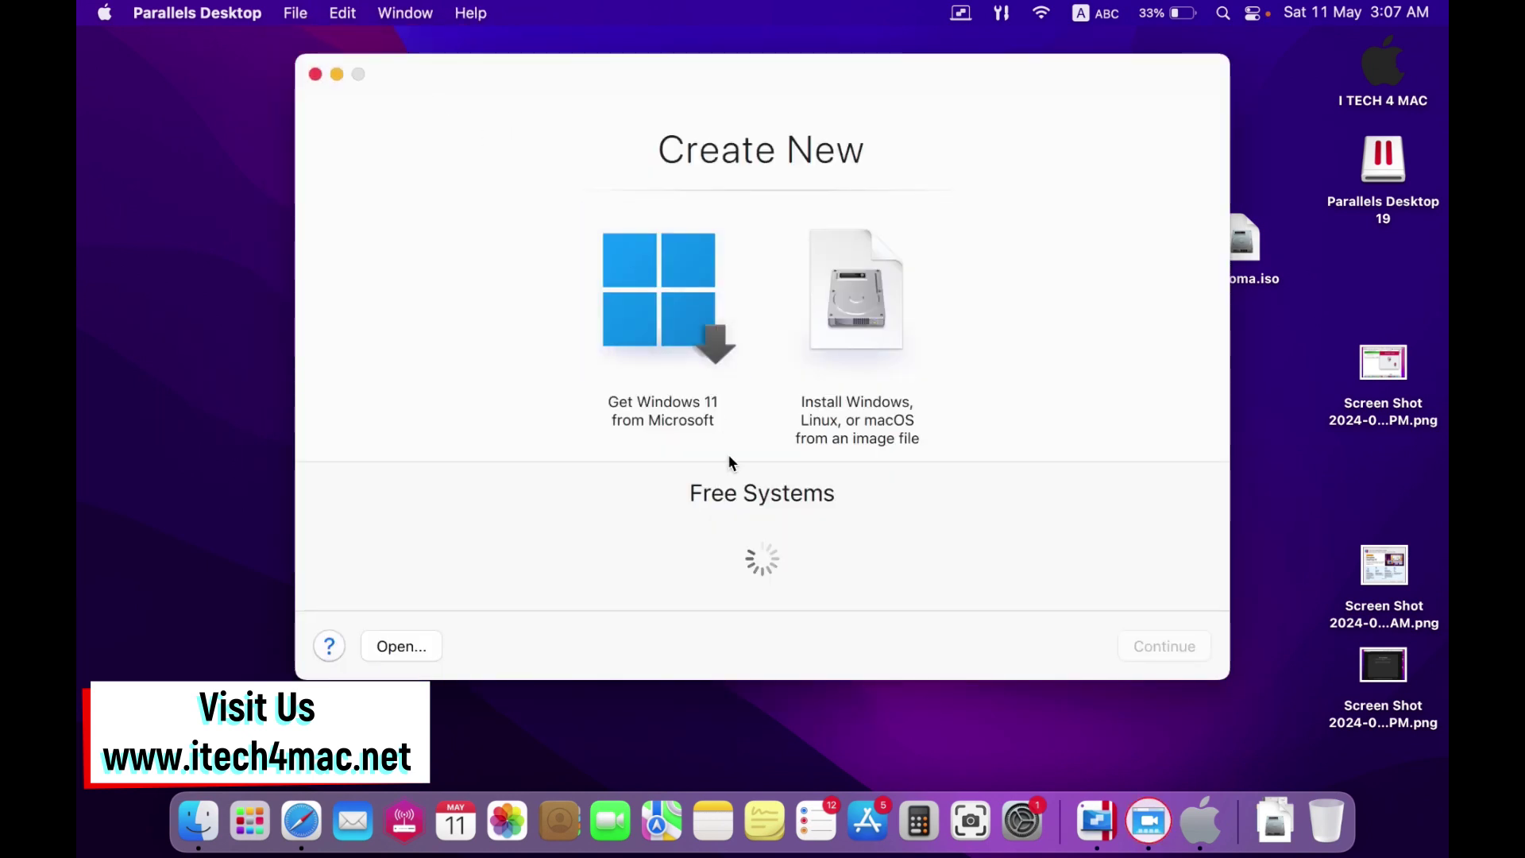
click(868, 299)
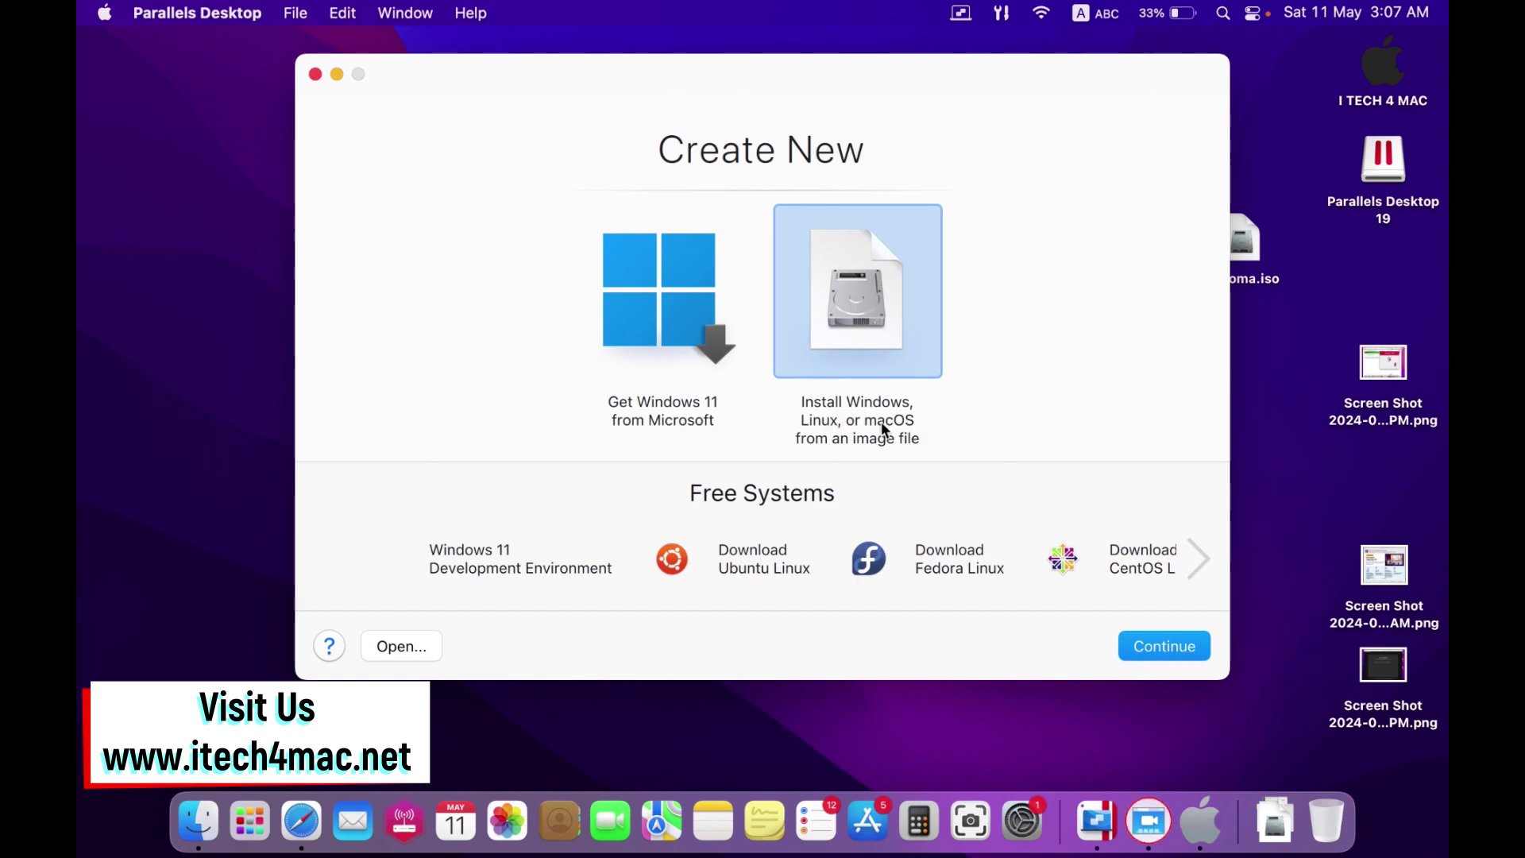
Choose the source manually and pick Sonoma.iso from the Desktop as the installation image
click(1164, 646)
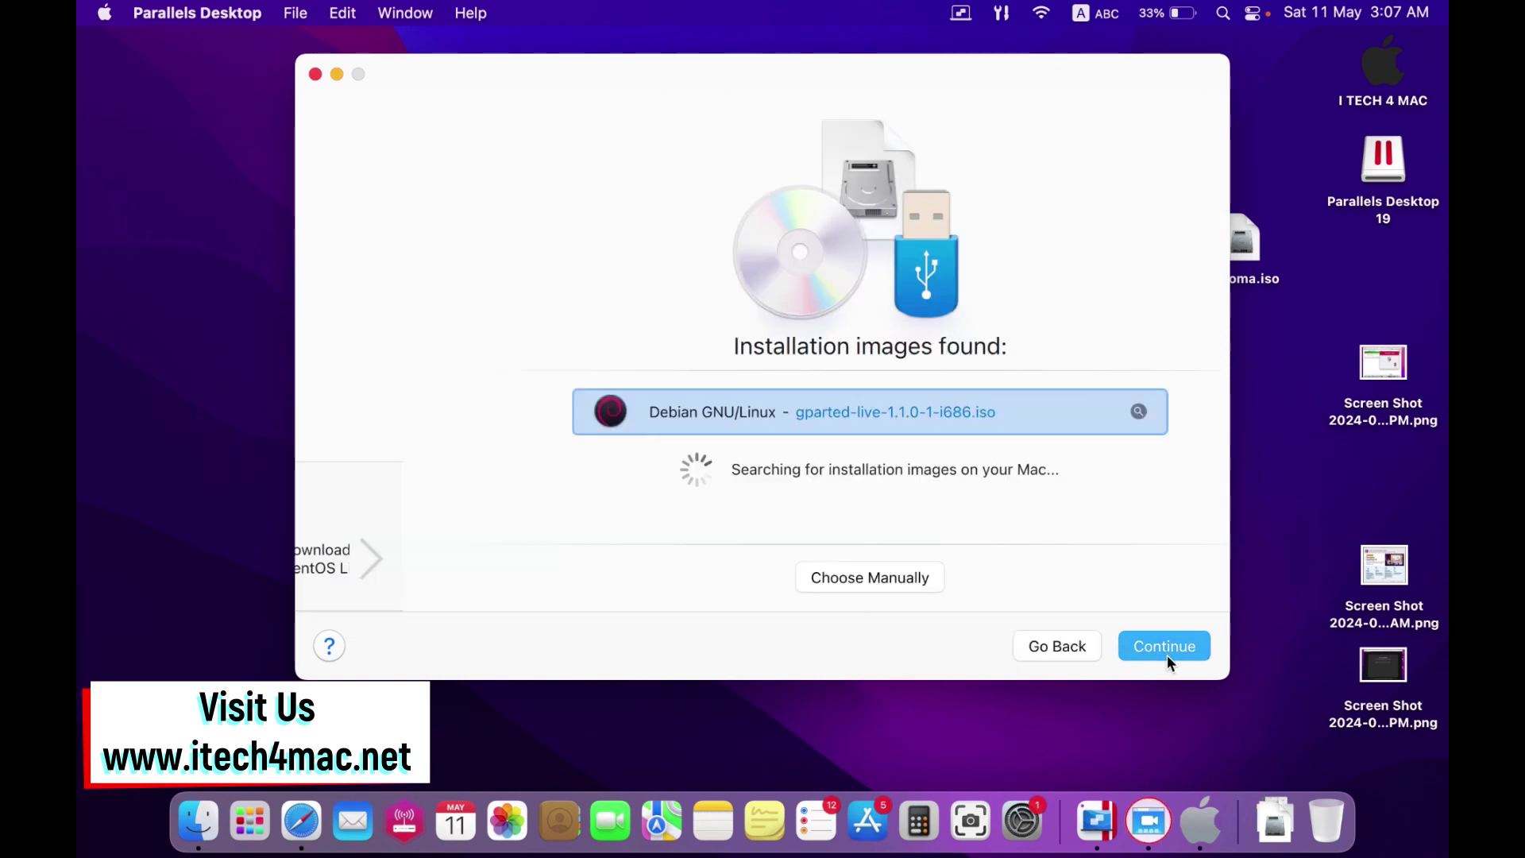
click(787, 578)
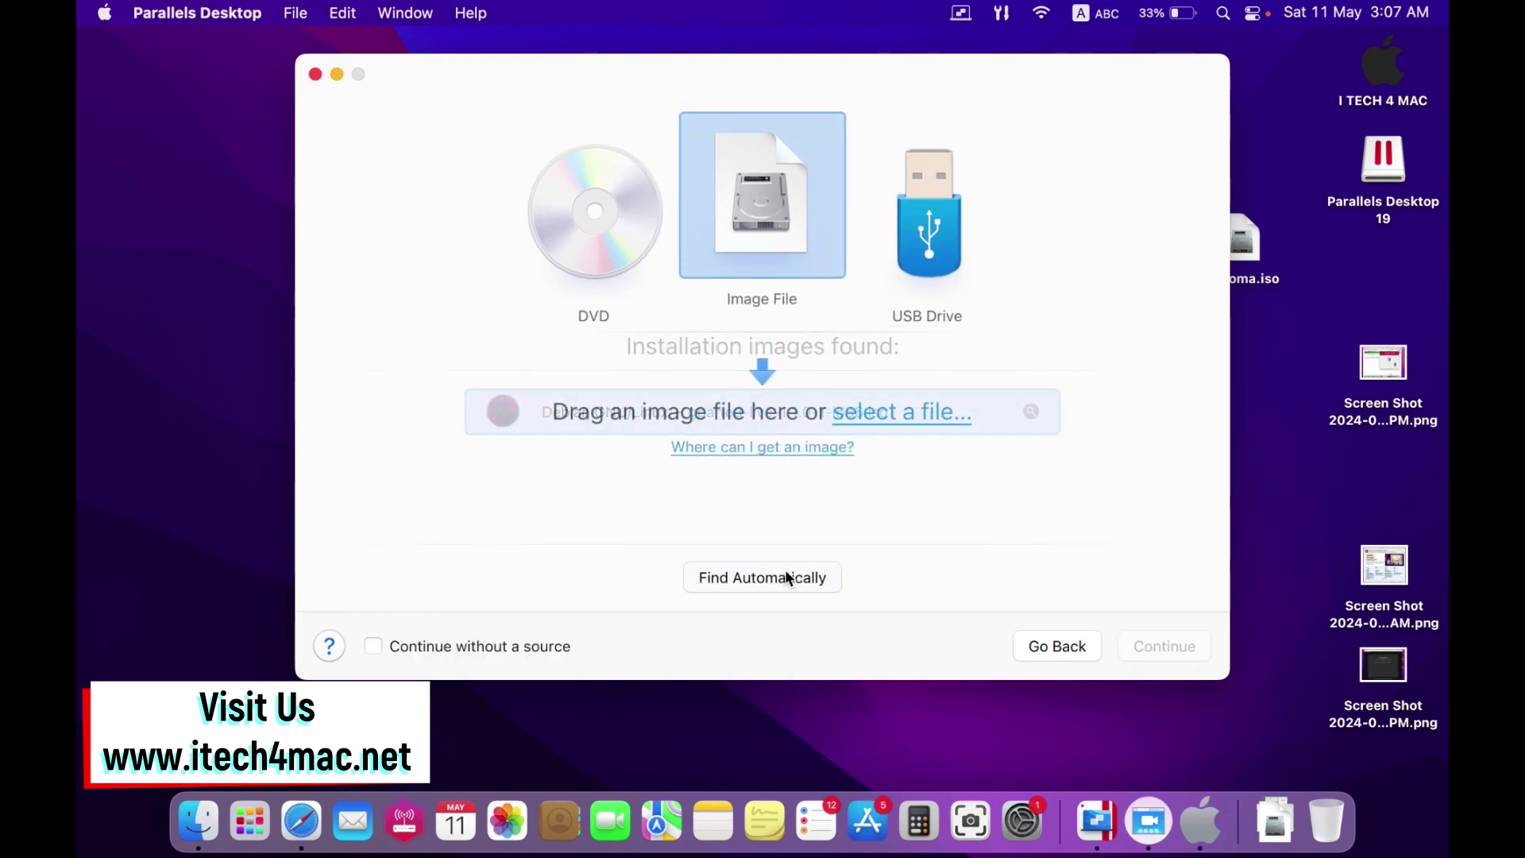
click(1241, 255)
drag(1240, 255, 1288, 264)
click(889, 426)
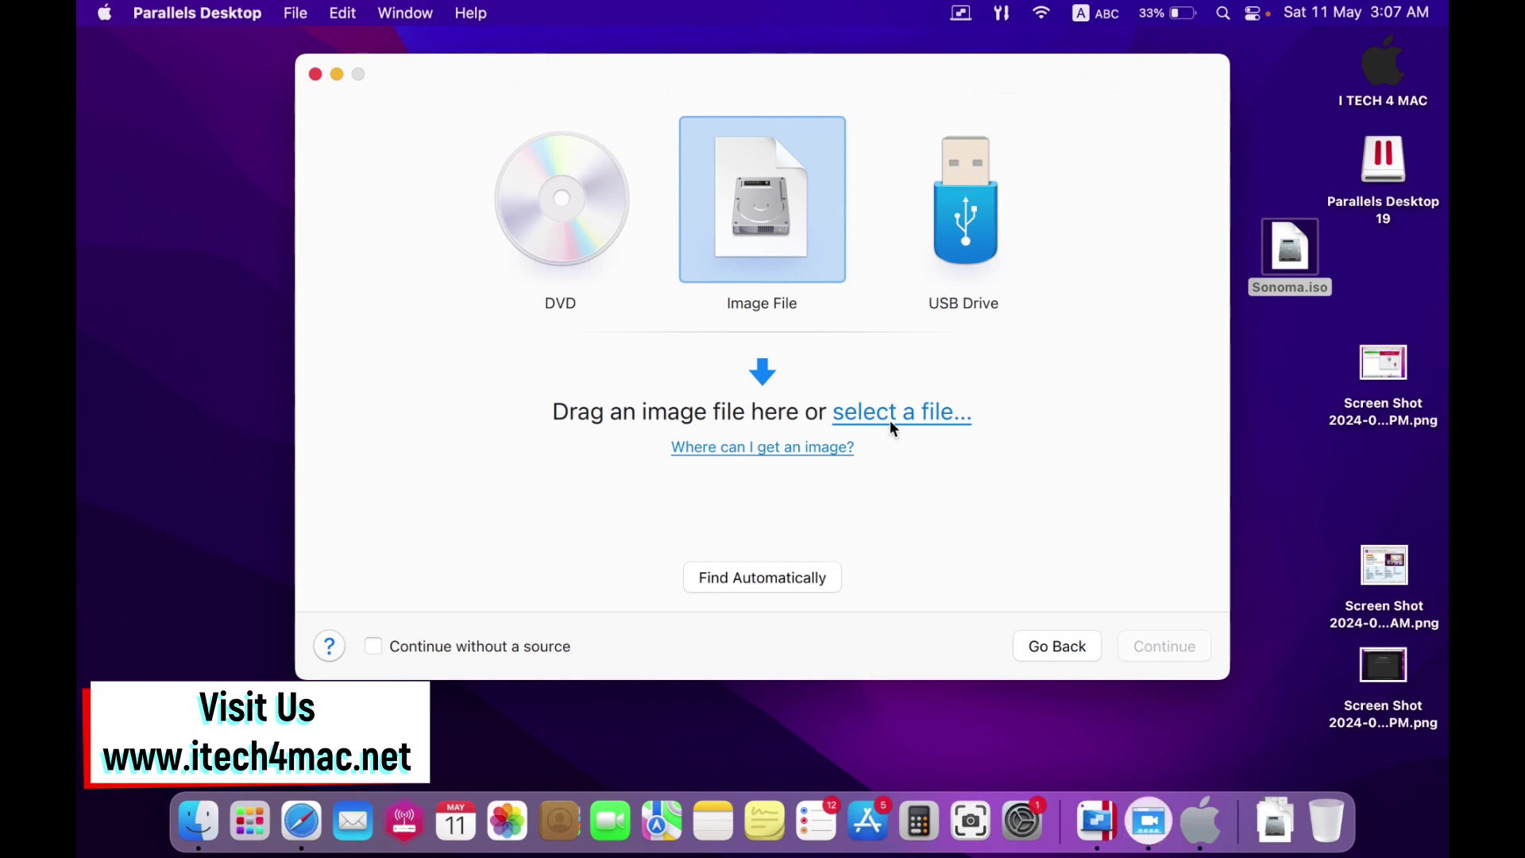
click(891, 425)
click(410, 141)
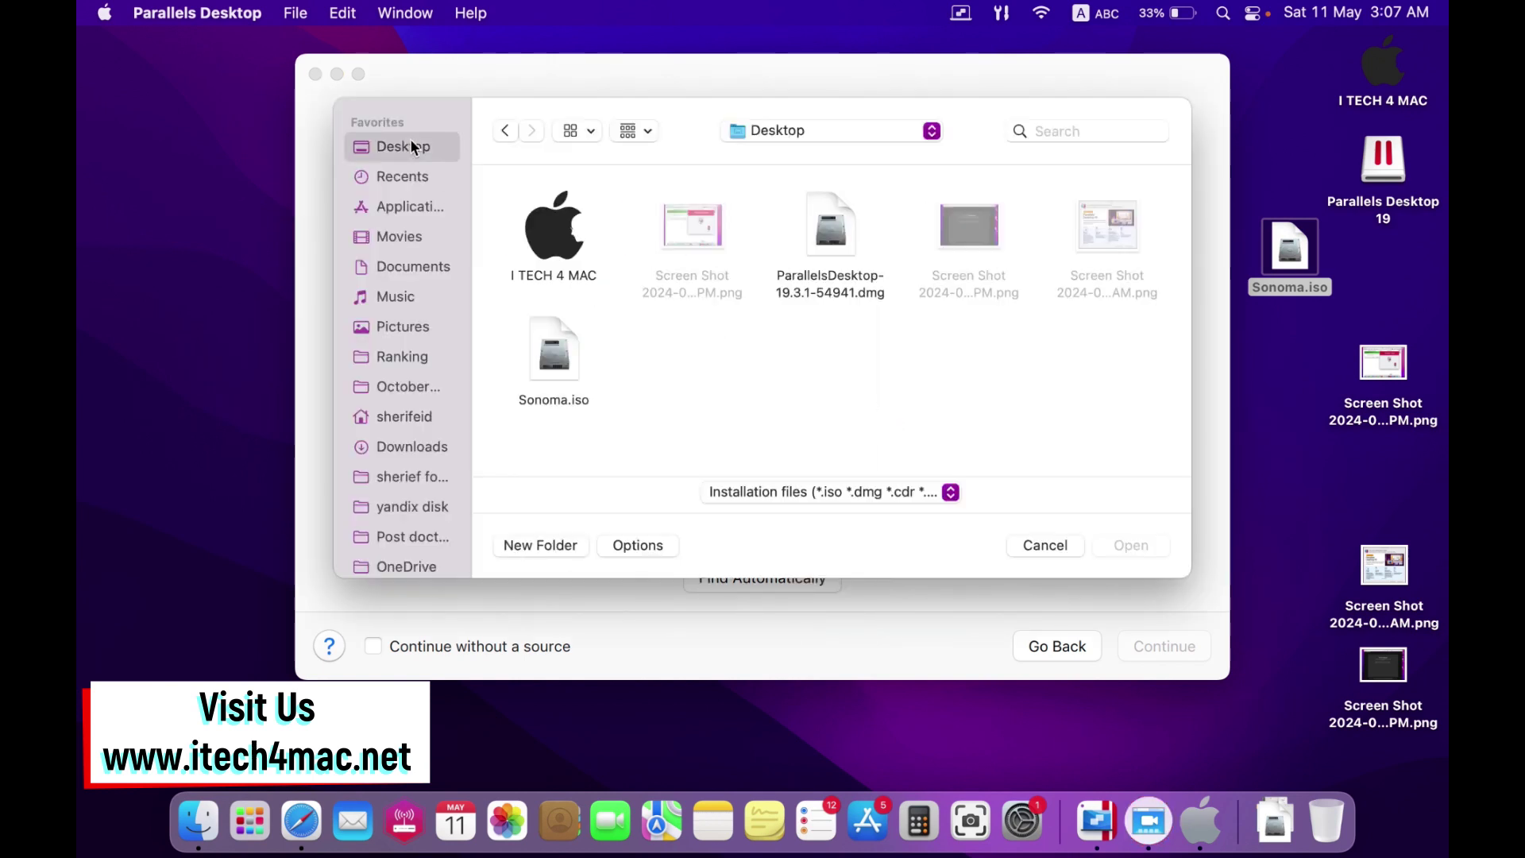
click(547, 370)
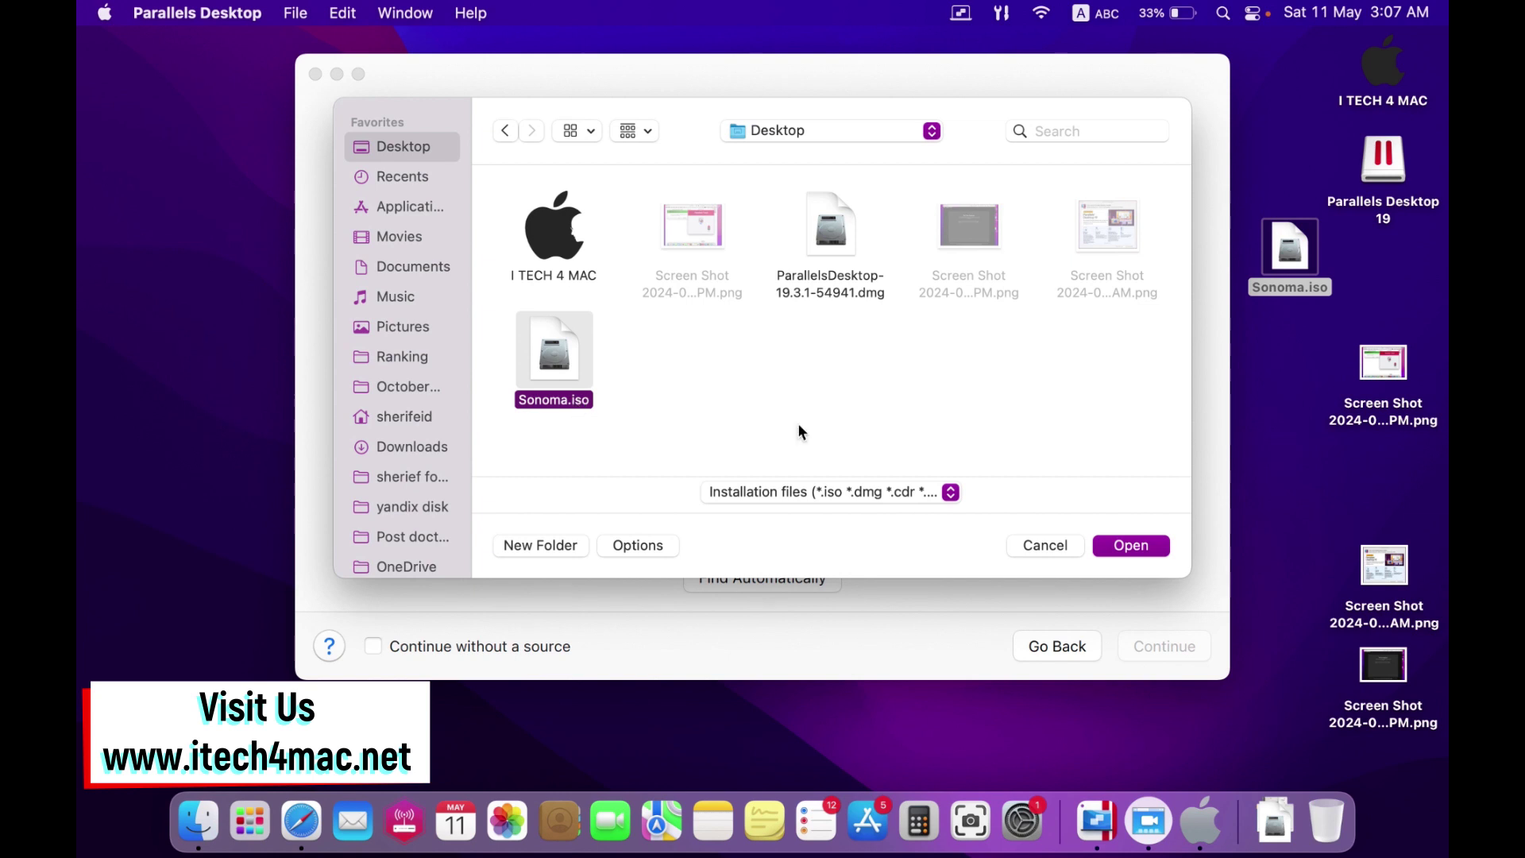
click(1136, 546)
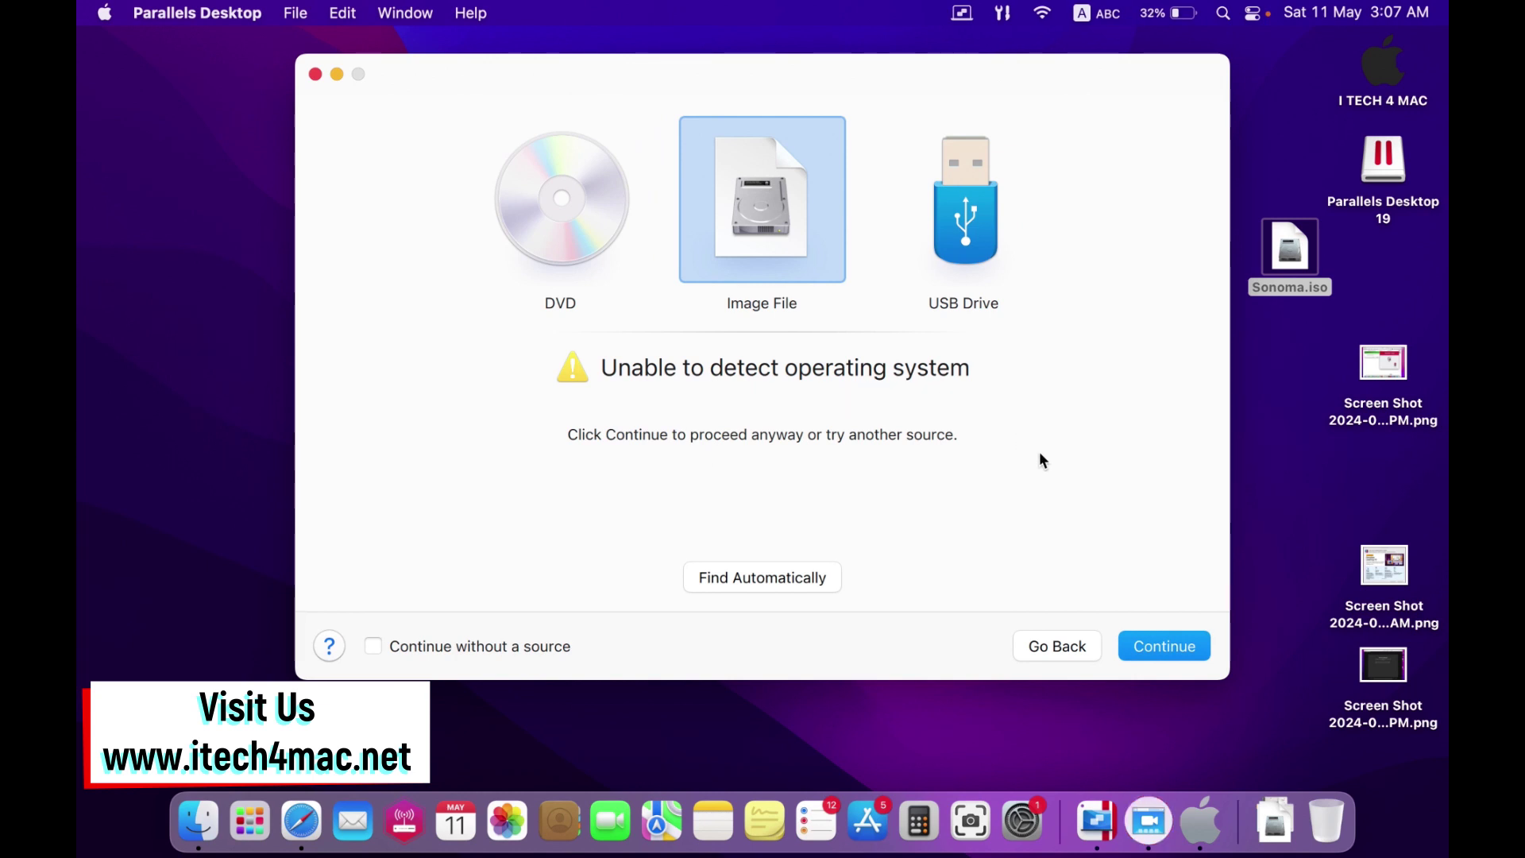
Set the guest OS type to macOS and create the 'macOS (1)' virtual machine
click(1175, 654)
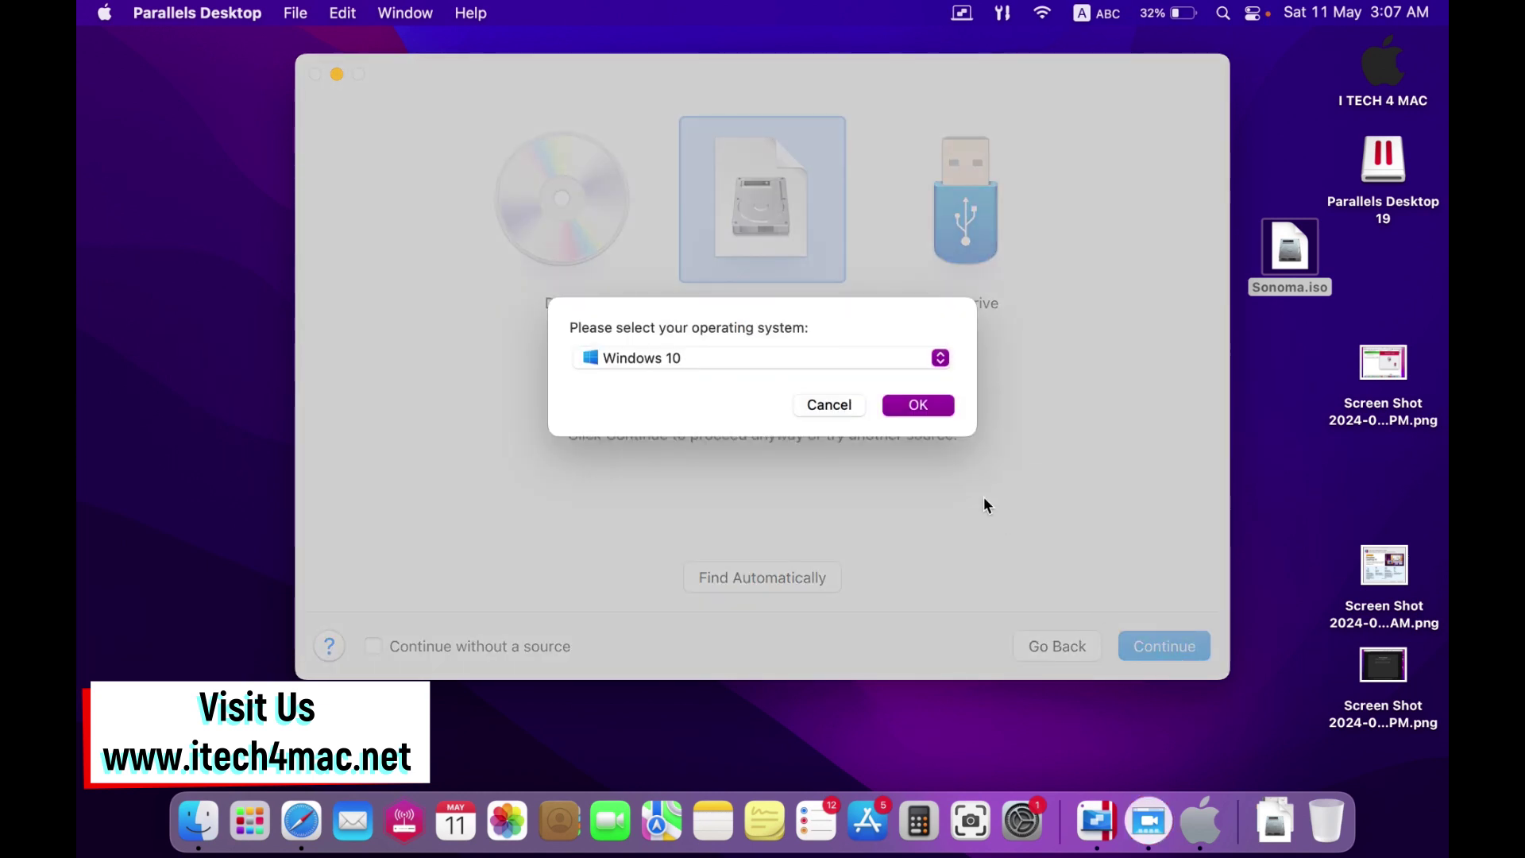
click(878, 356)
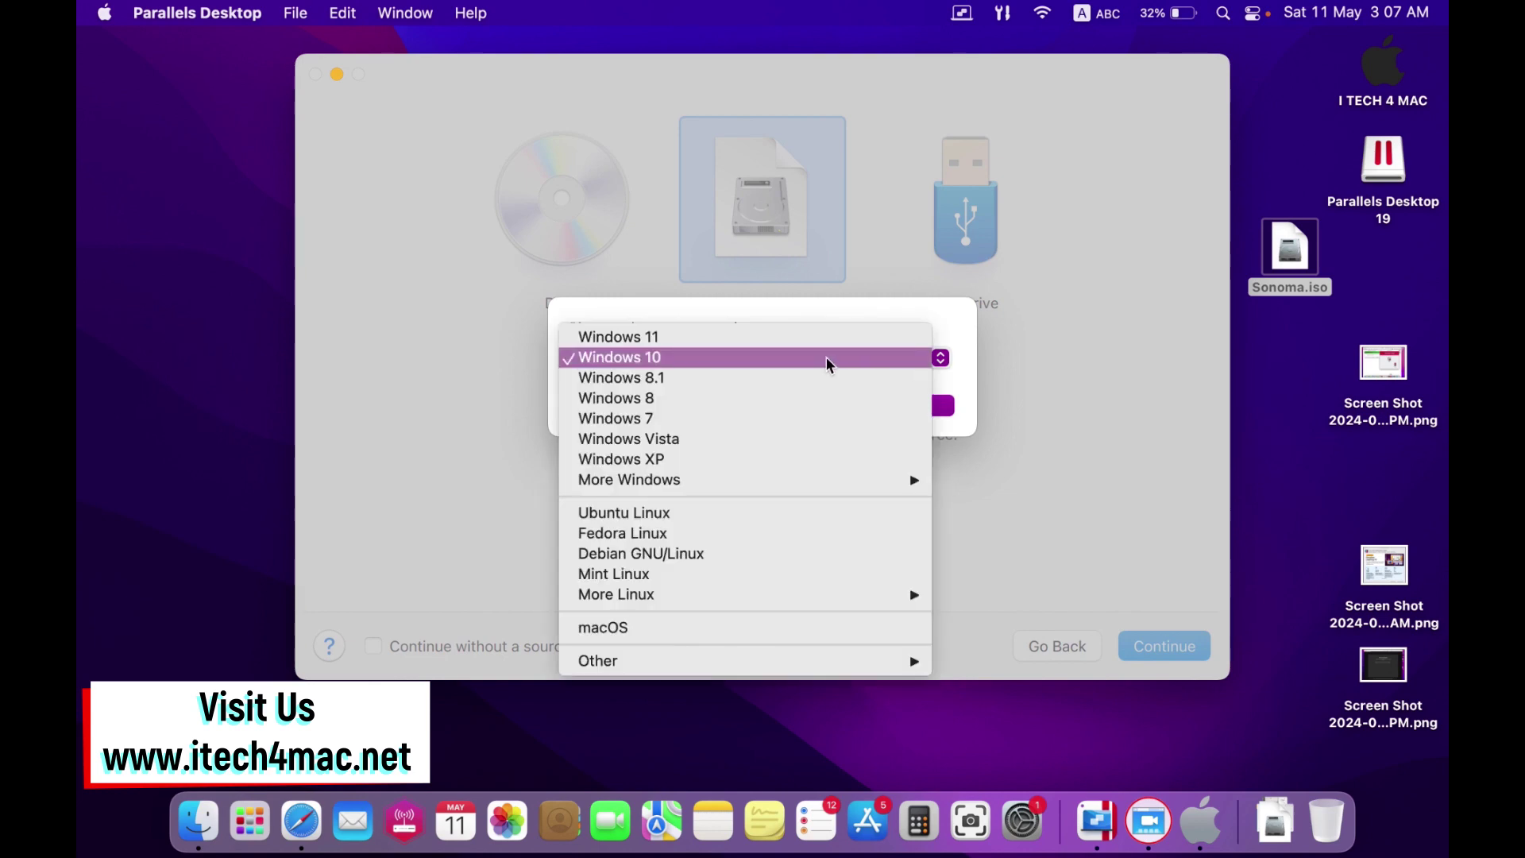
click(680, 629)
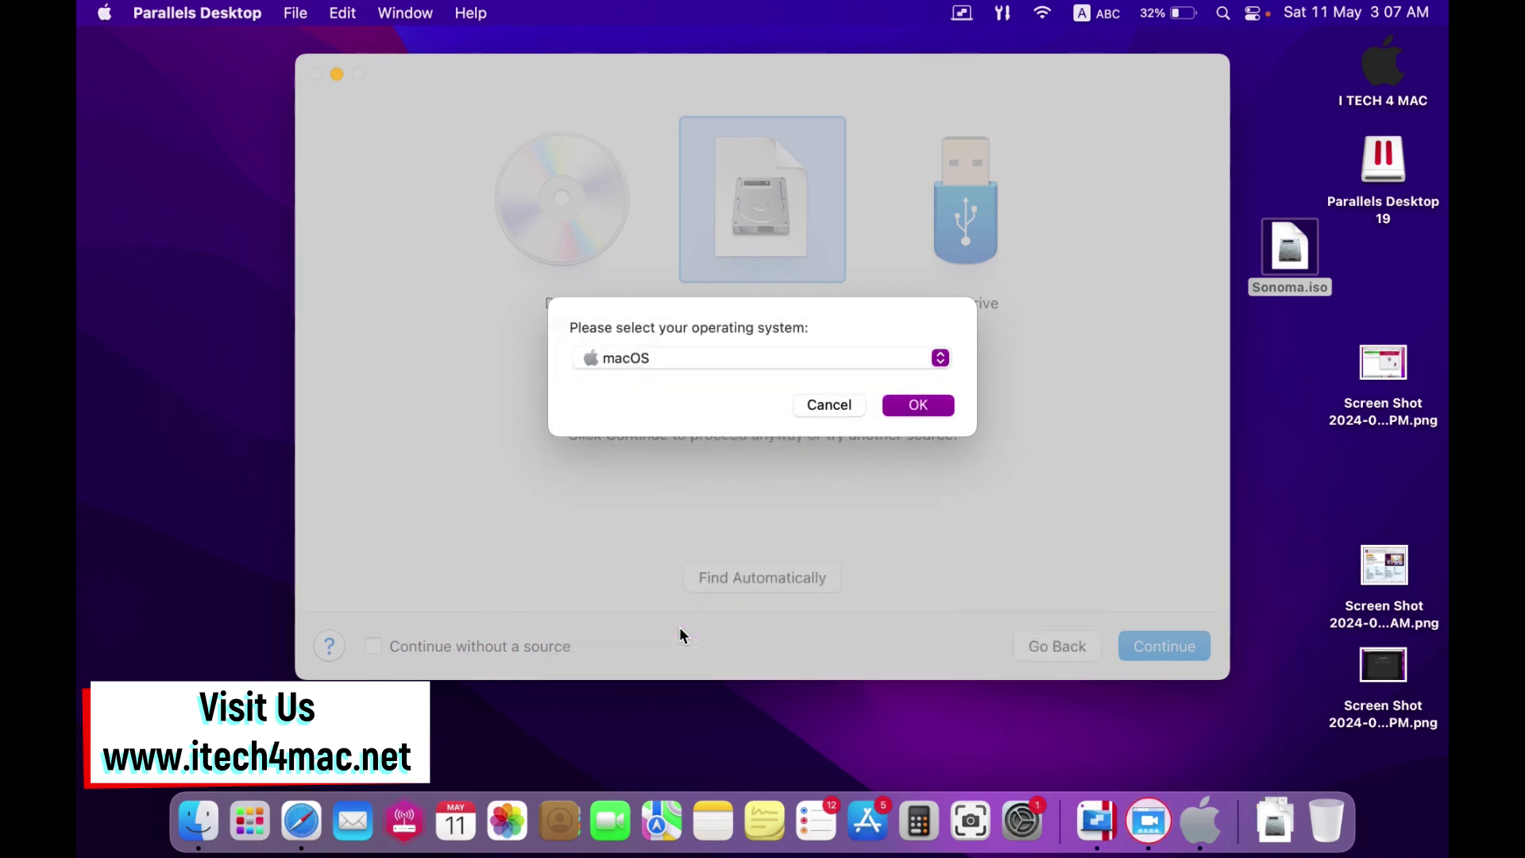
click(921, 408)
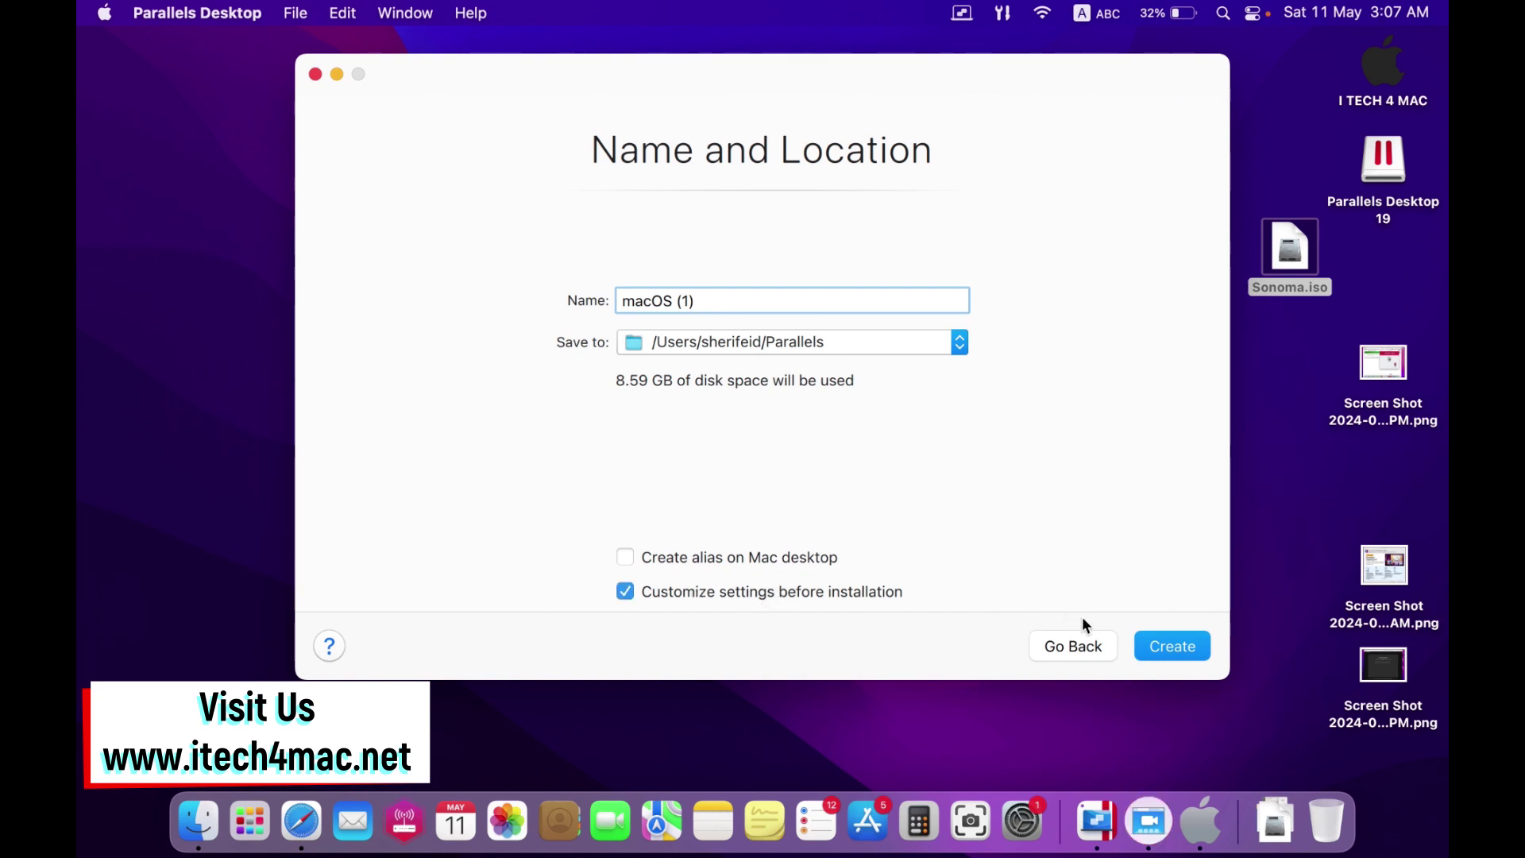
click(1161, 647)
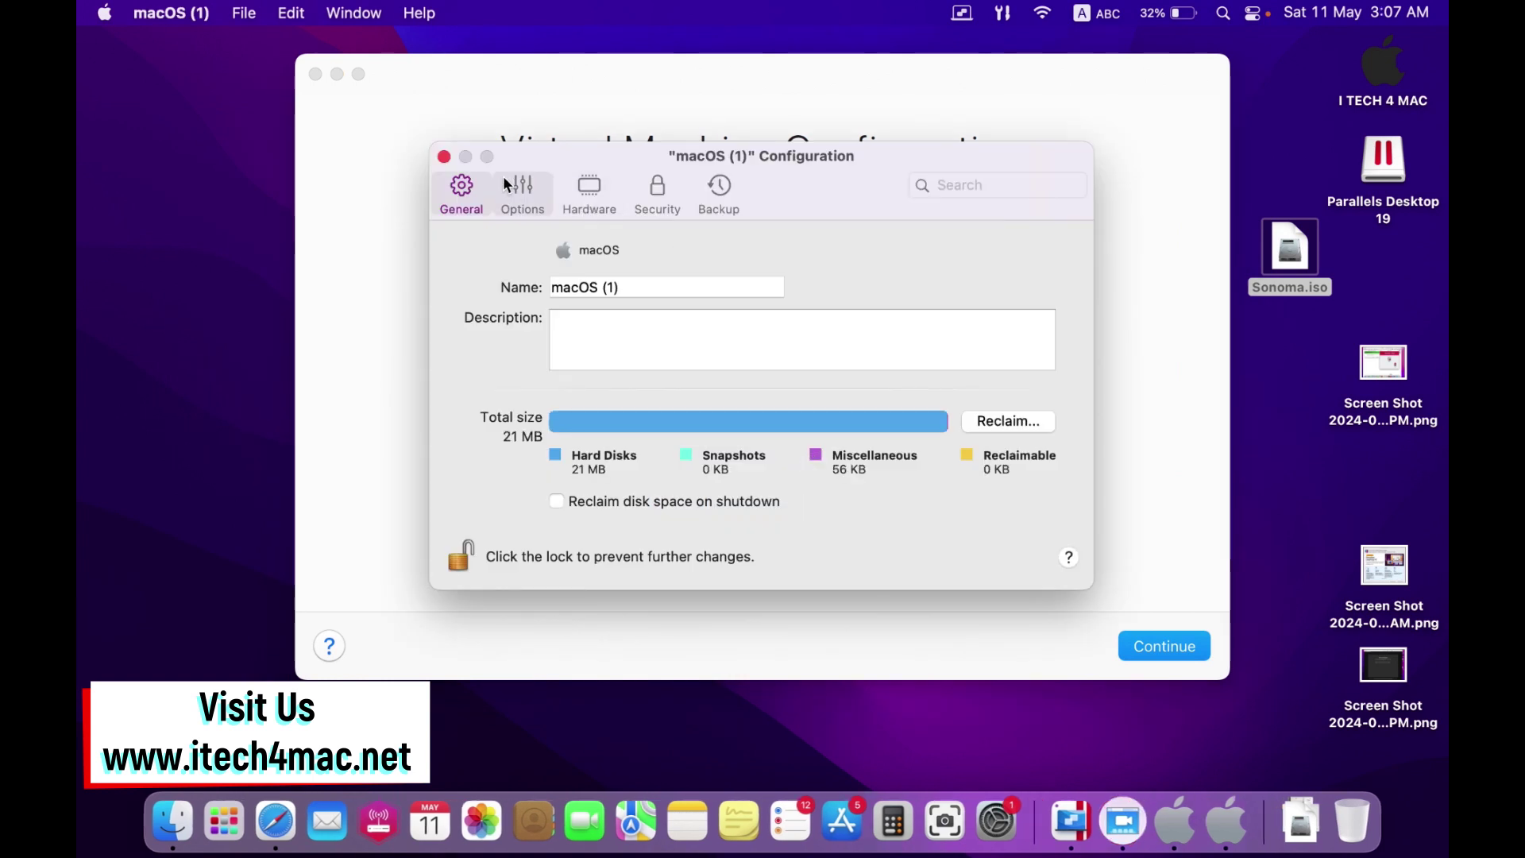
Raise the memory in Hardware > CPU & Memory to 3572 MB, keeping 2 processors
click(506, 183)
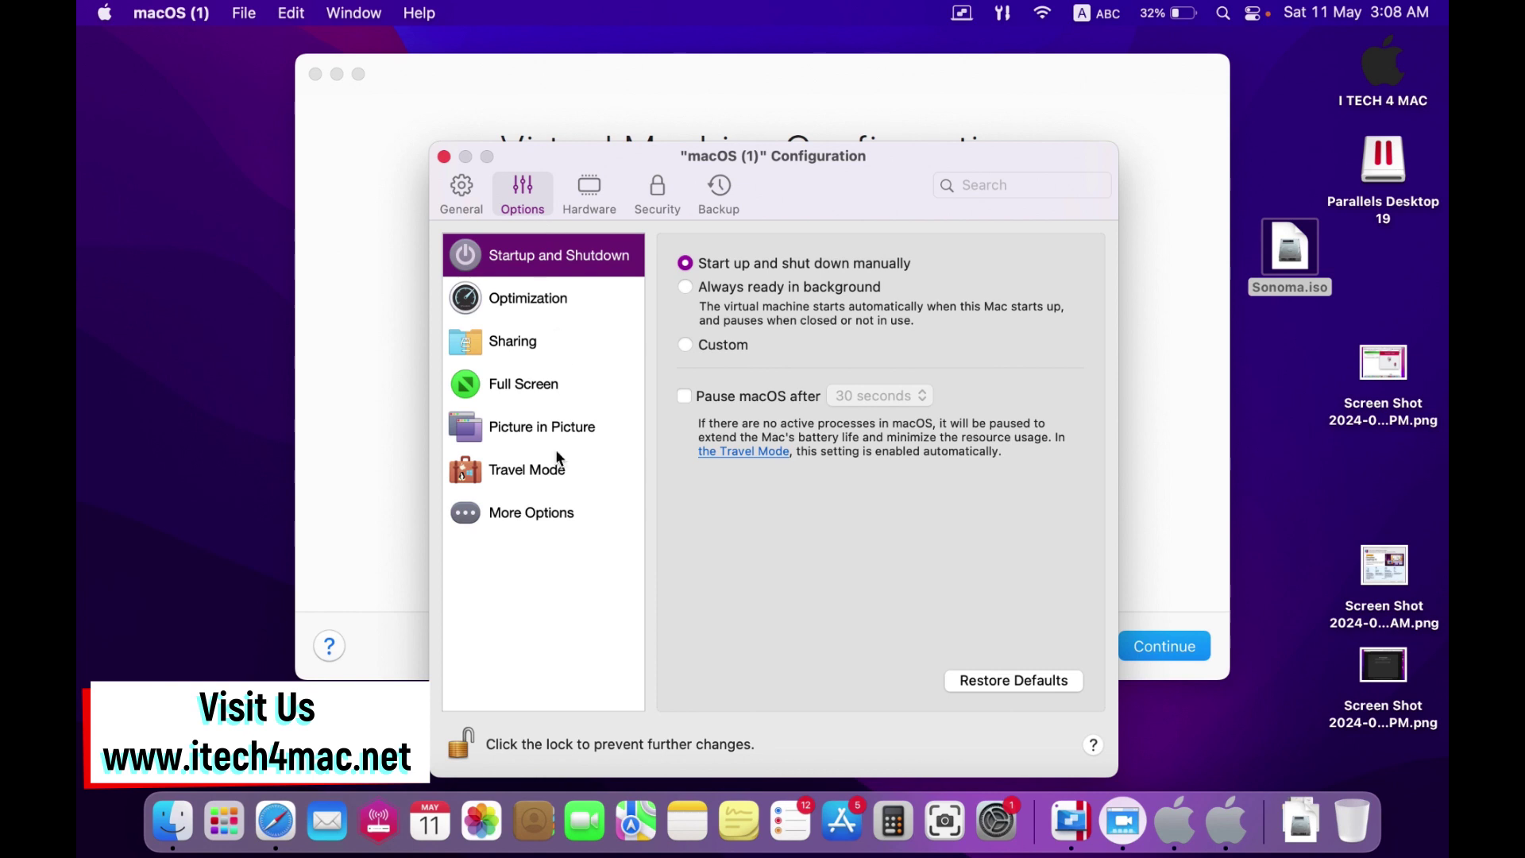
click(593, 191)
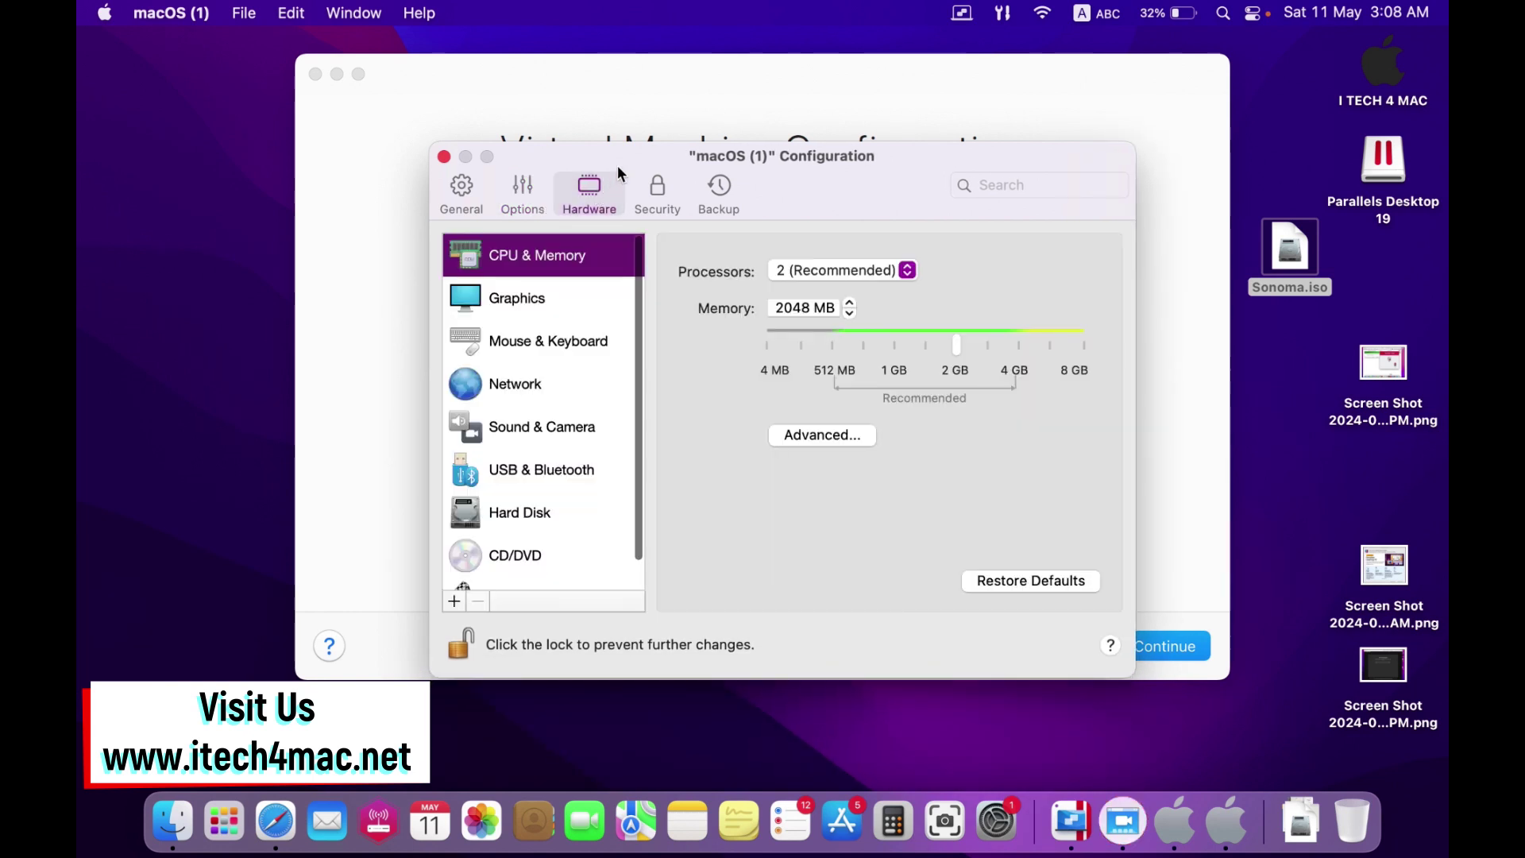
drag(631, 159, 614, 100)
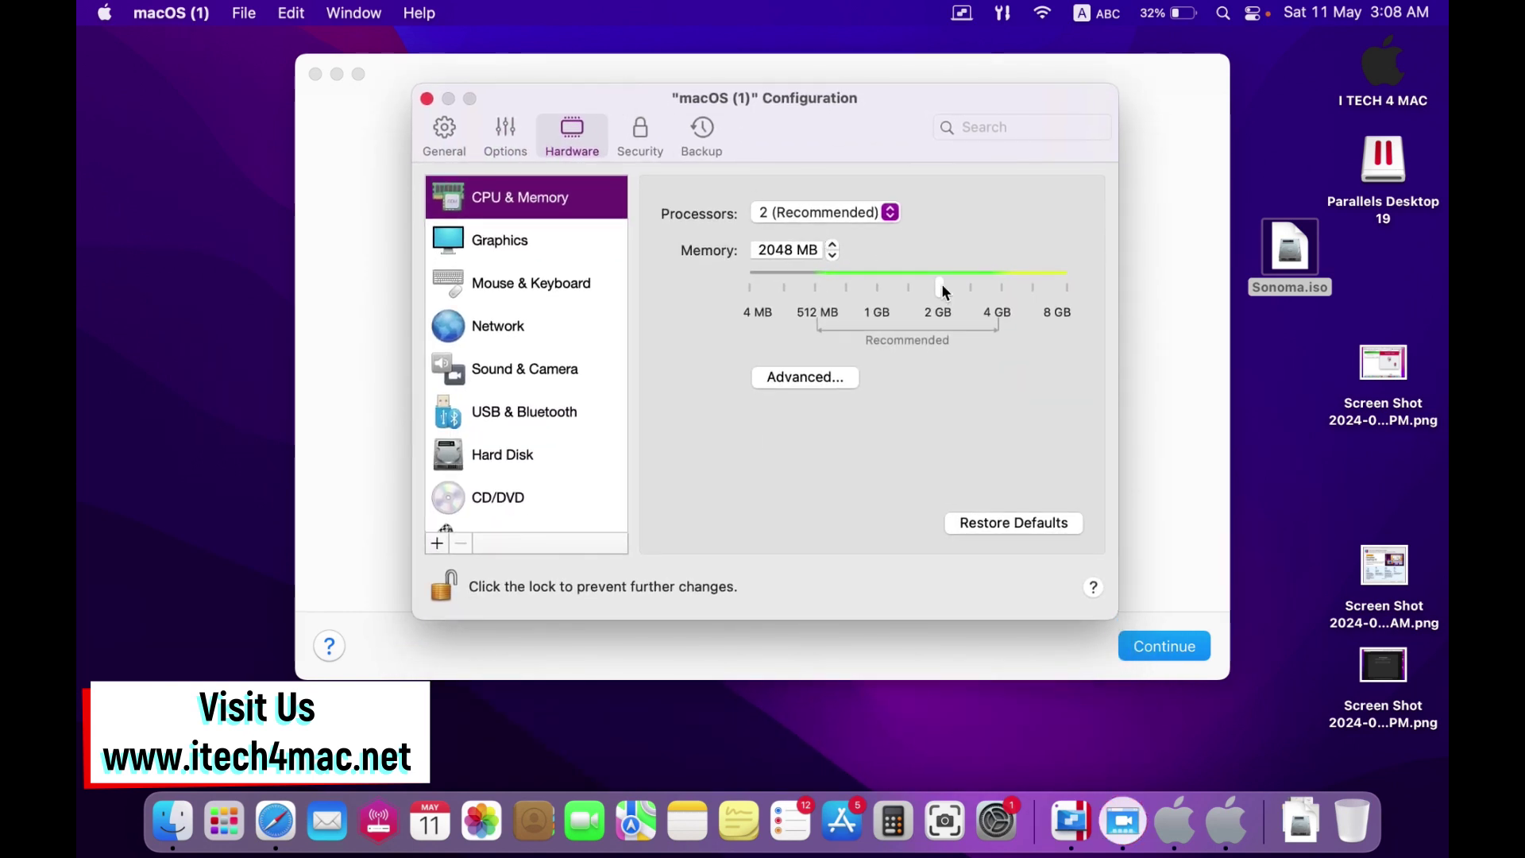
drag(942, 284, 981, 288)
drag(980, 288, 982, 286)
Review the Graphics, Mouse & Keyboard, Network and Sound & Camera settings
click(507, 242)
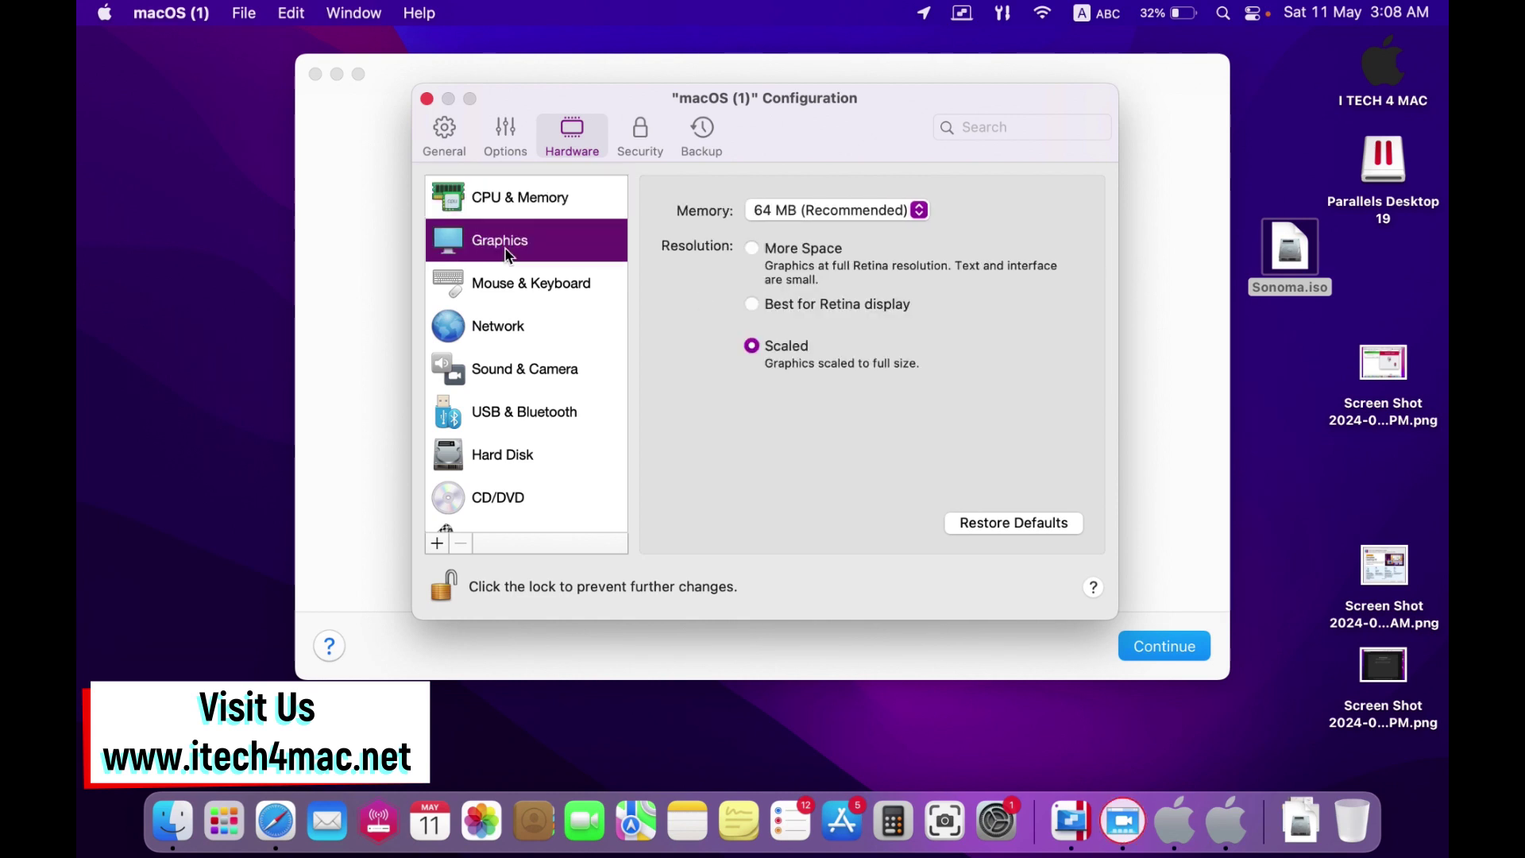
click(532, 287)
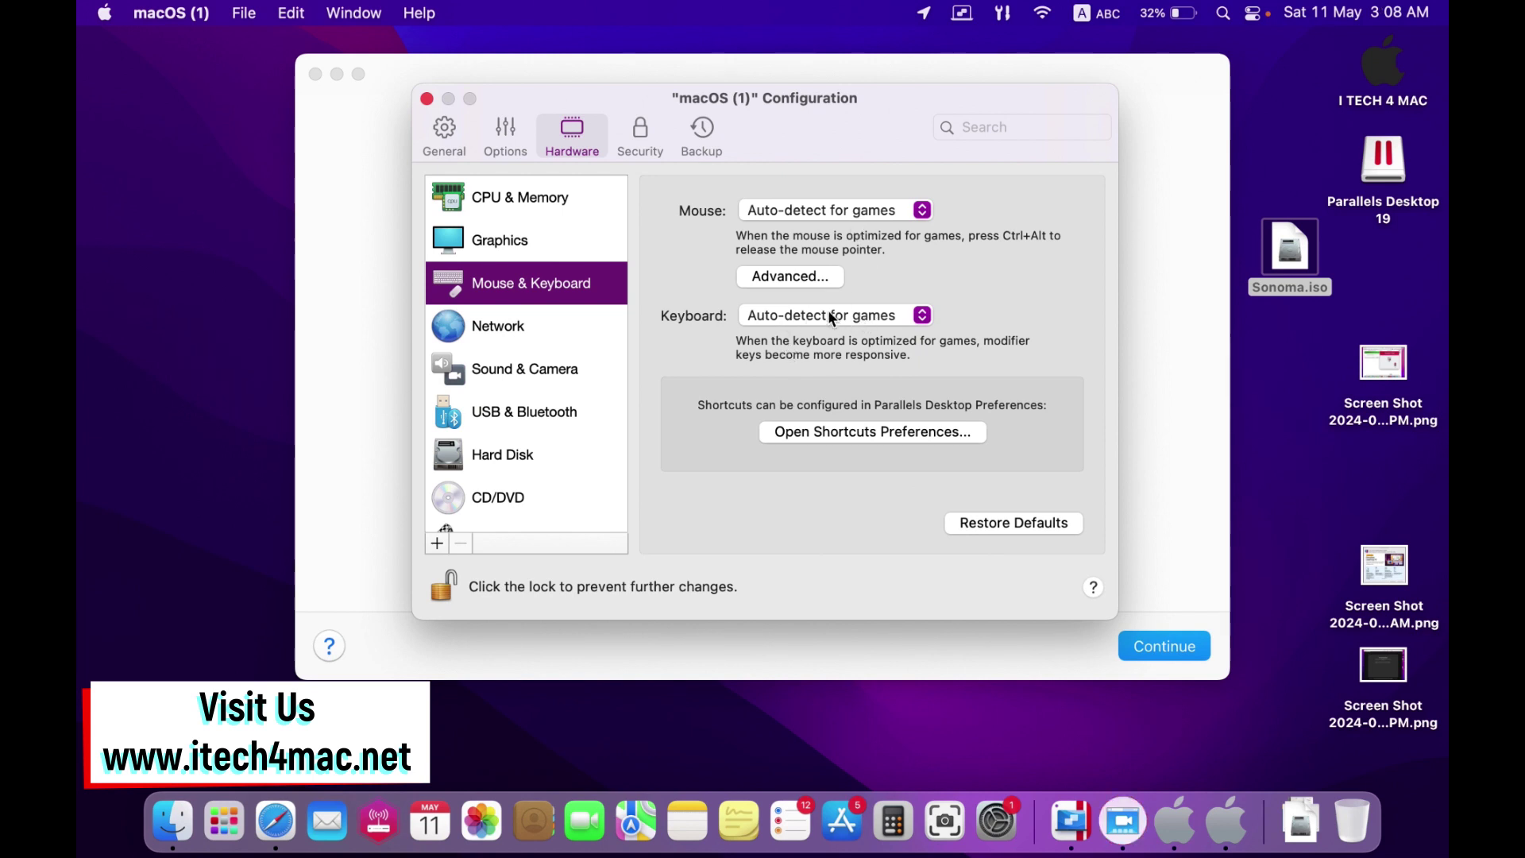
click(517, 332)
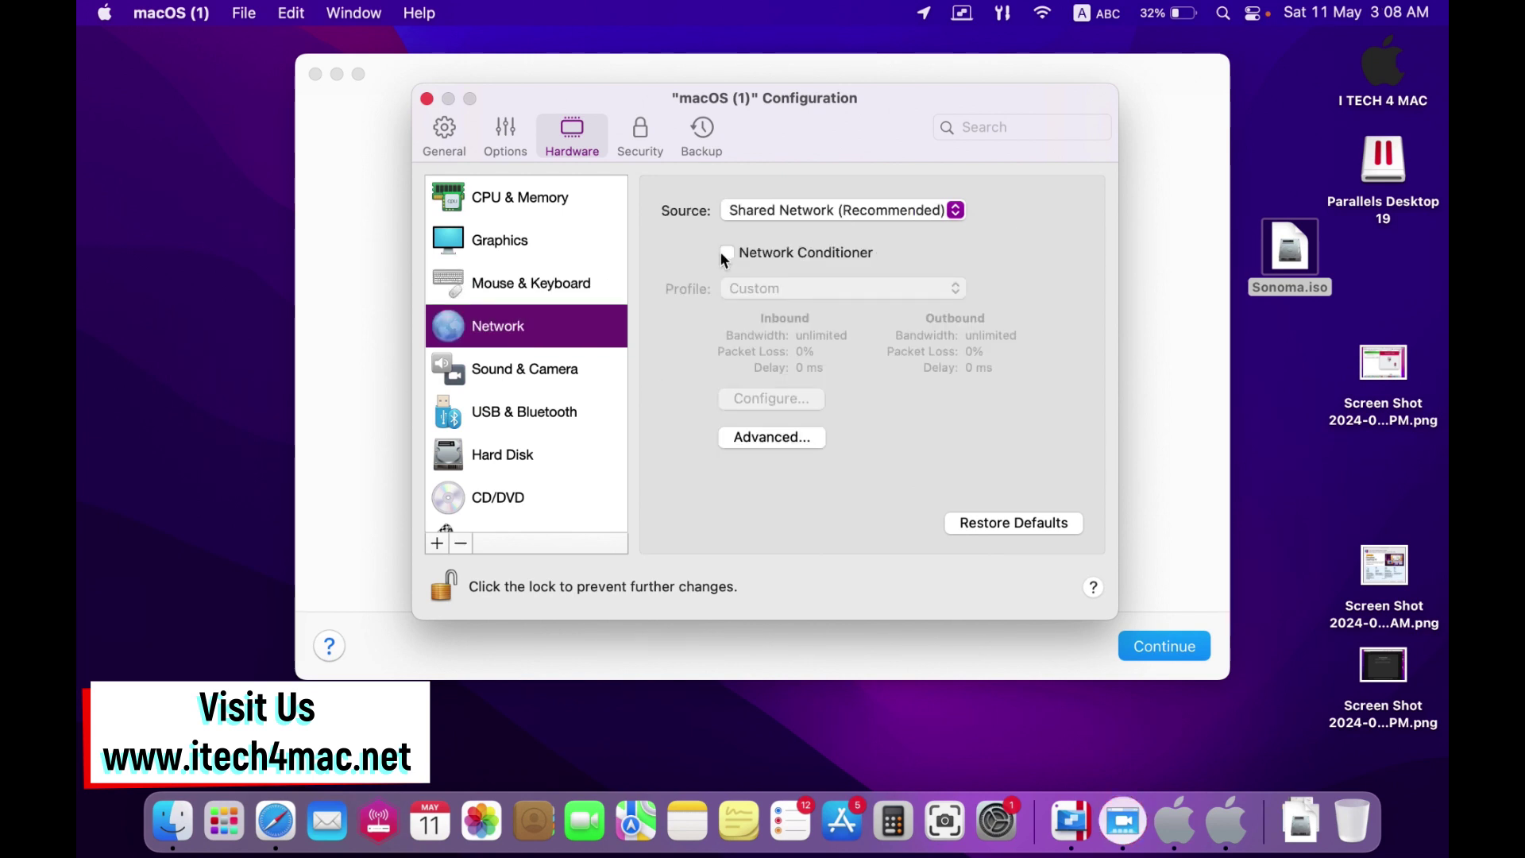
click(543, 370)
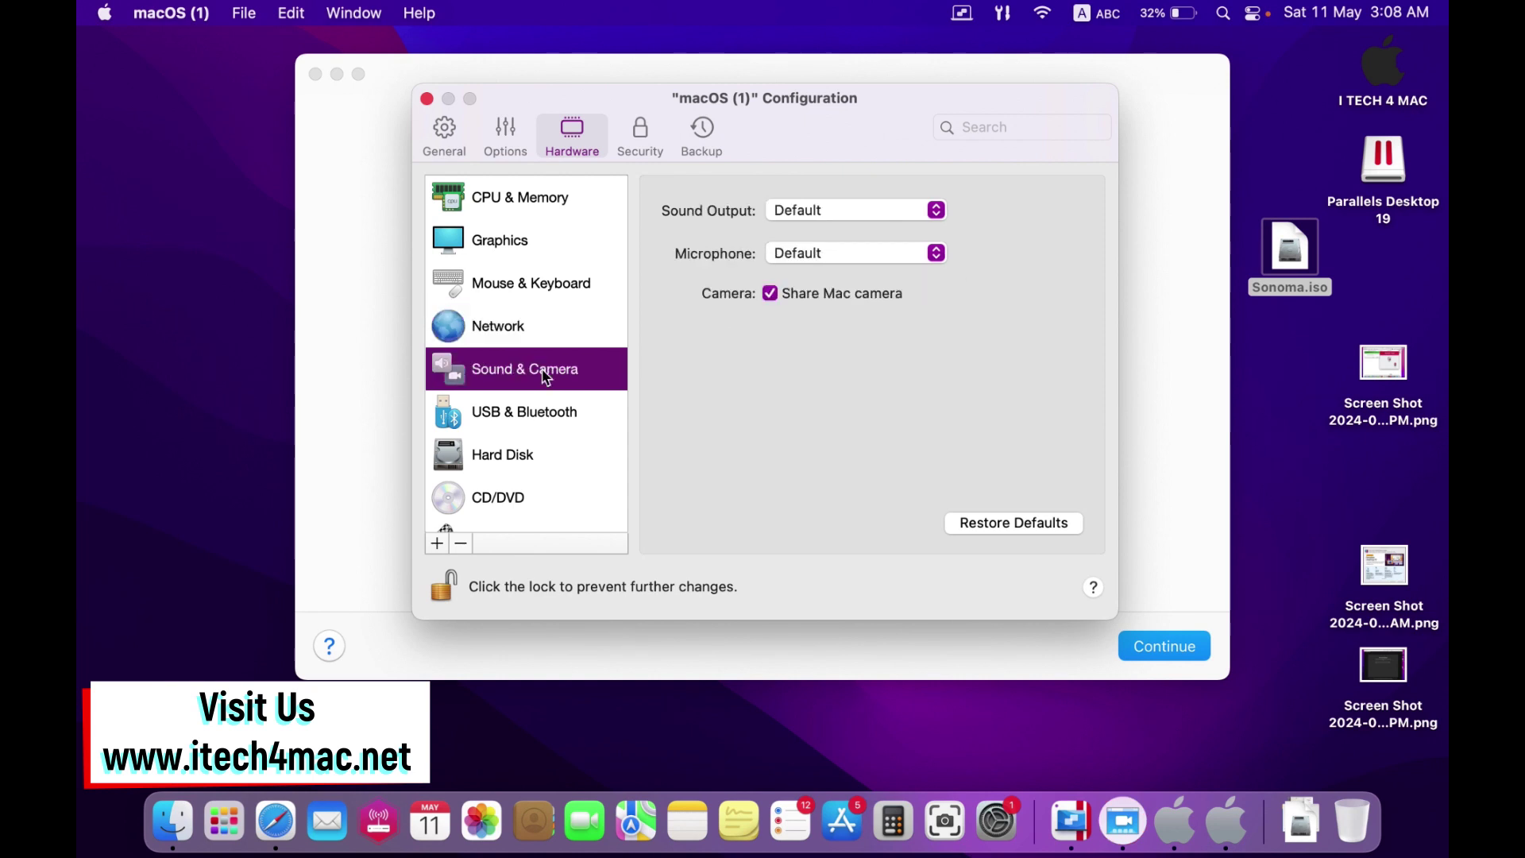
click(594, 408)
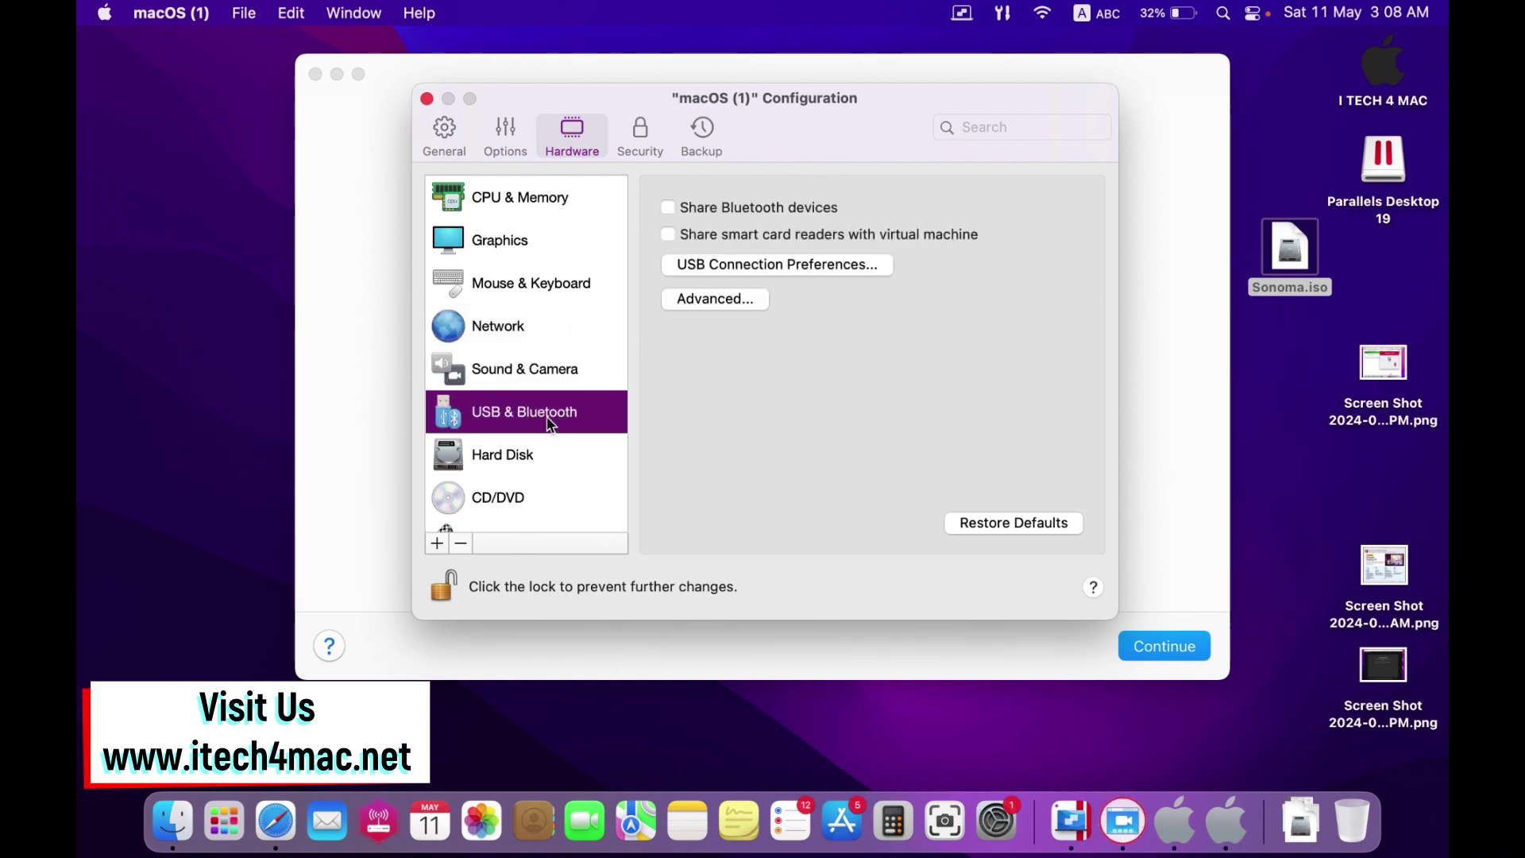
Share Bluetooth devices and smart card readers with the VM and enable USB 3.1
click(669, 207)
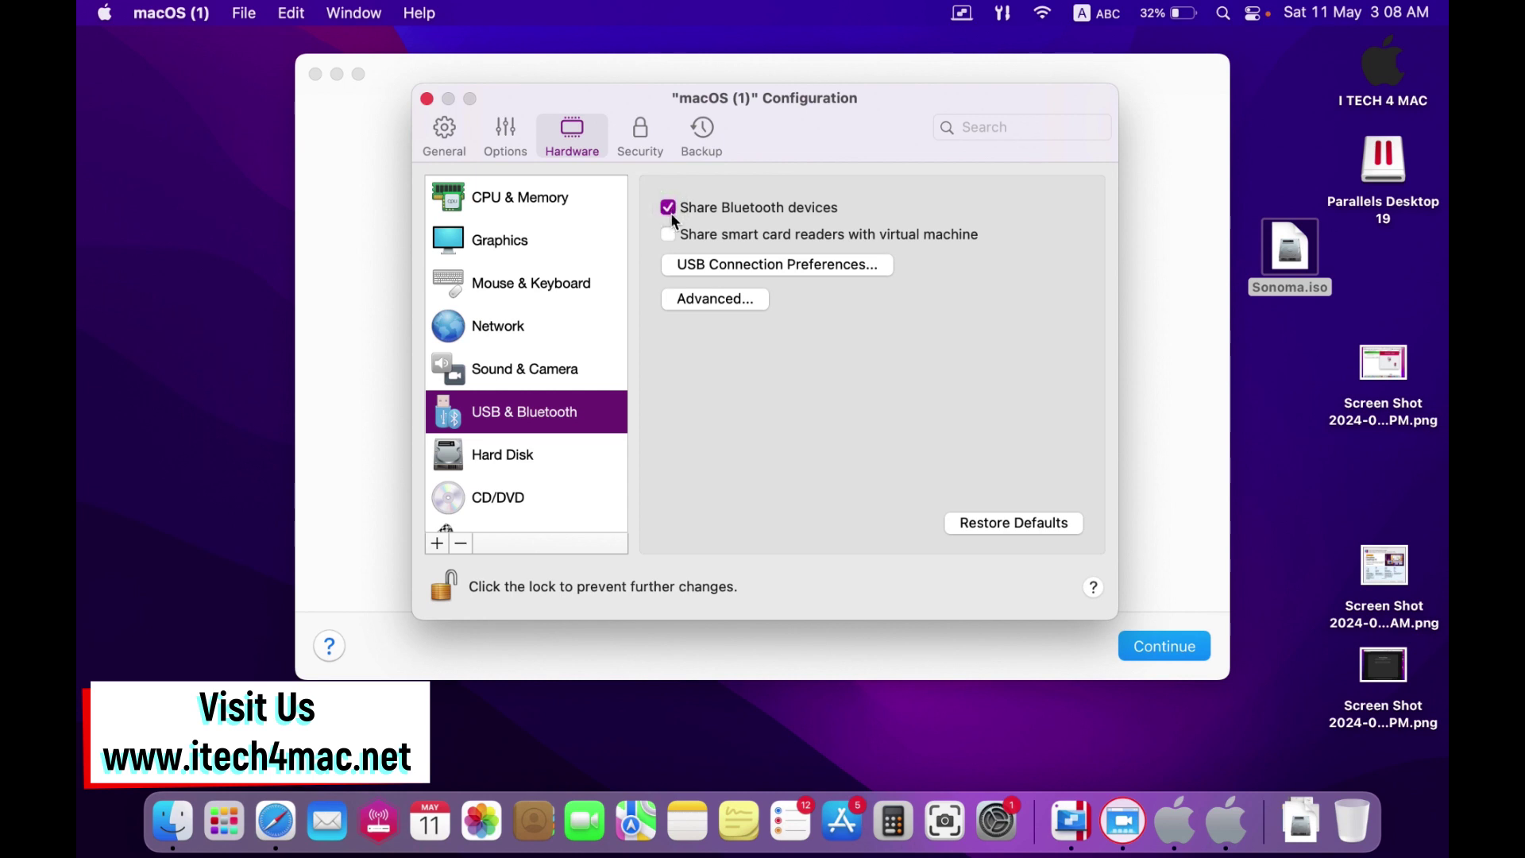
click(668, 234)
click(697, 299)
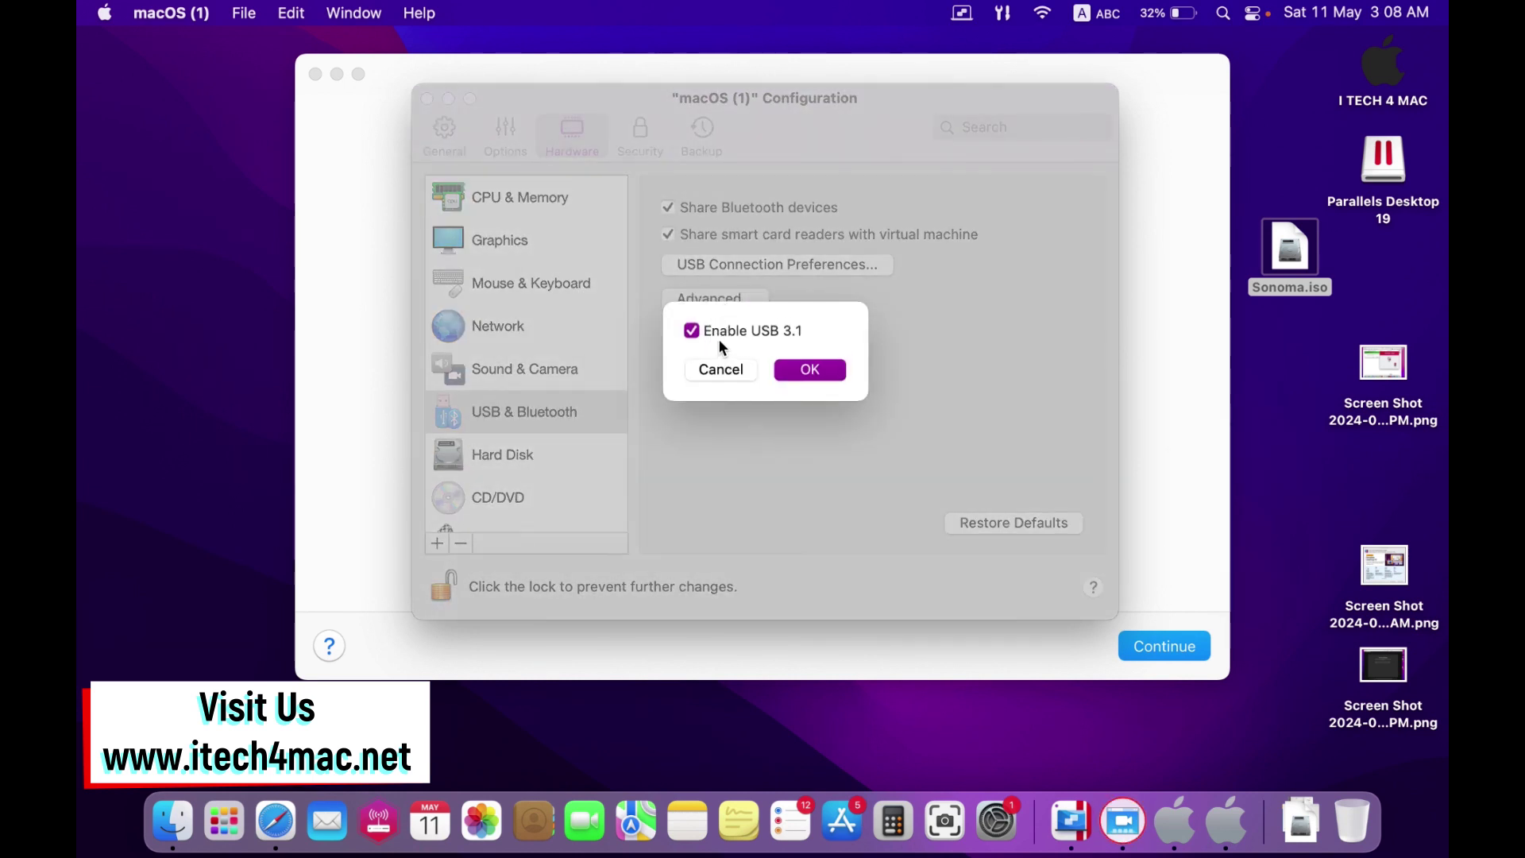
click(810, 370)
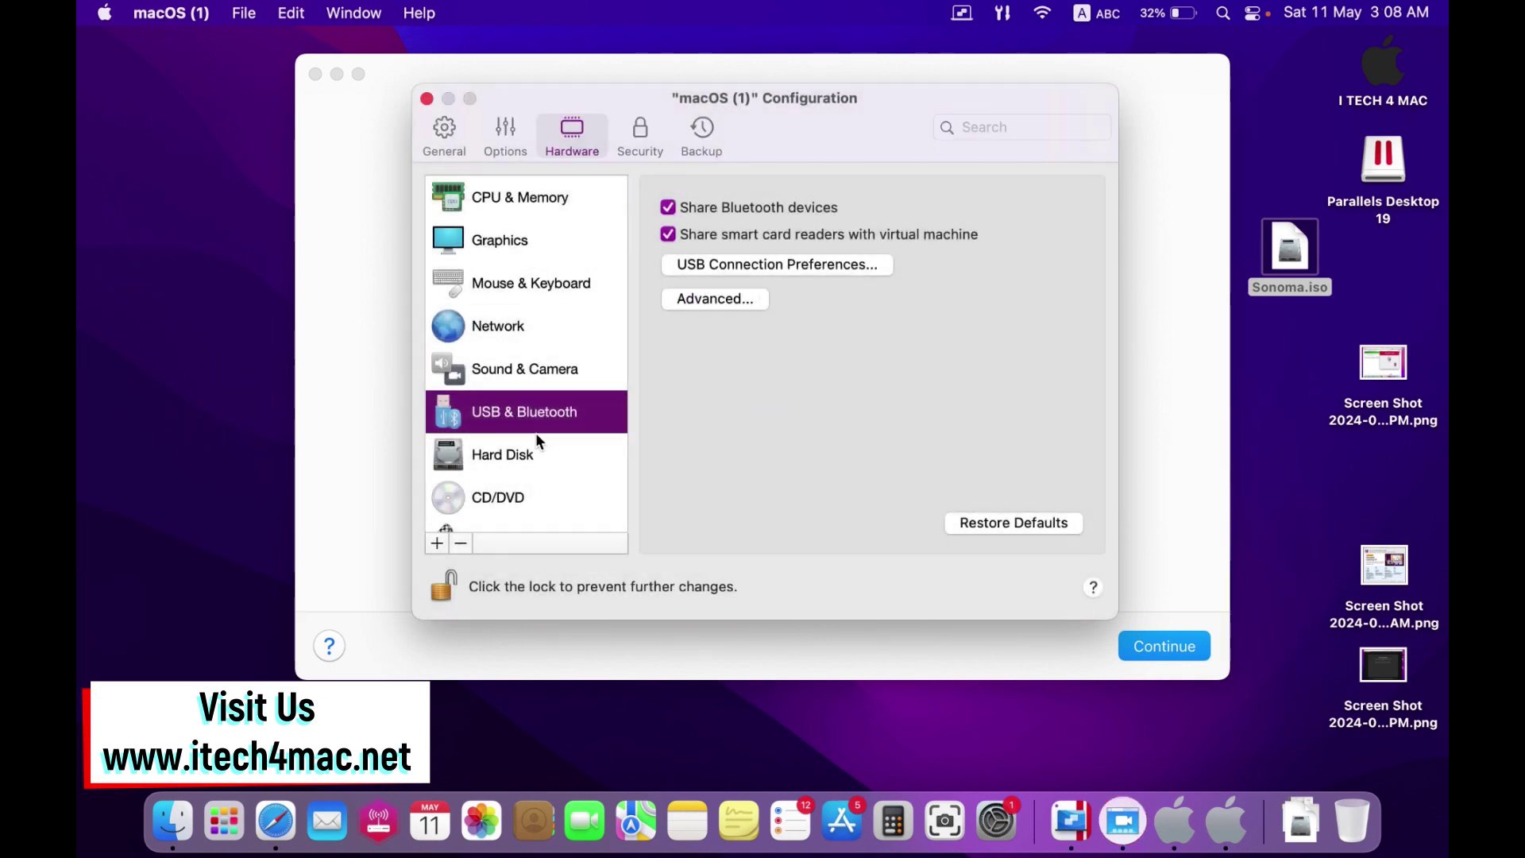
Review the Hard Disk and CD/DVD settings, then close the configuration window
click(513, 459)
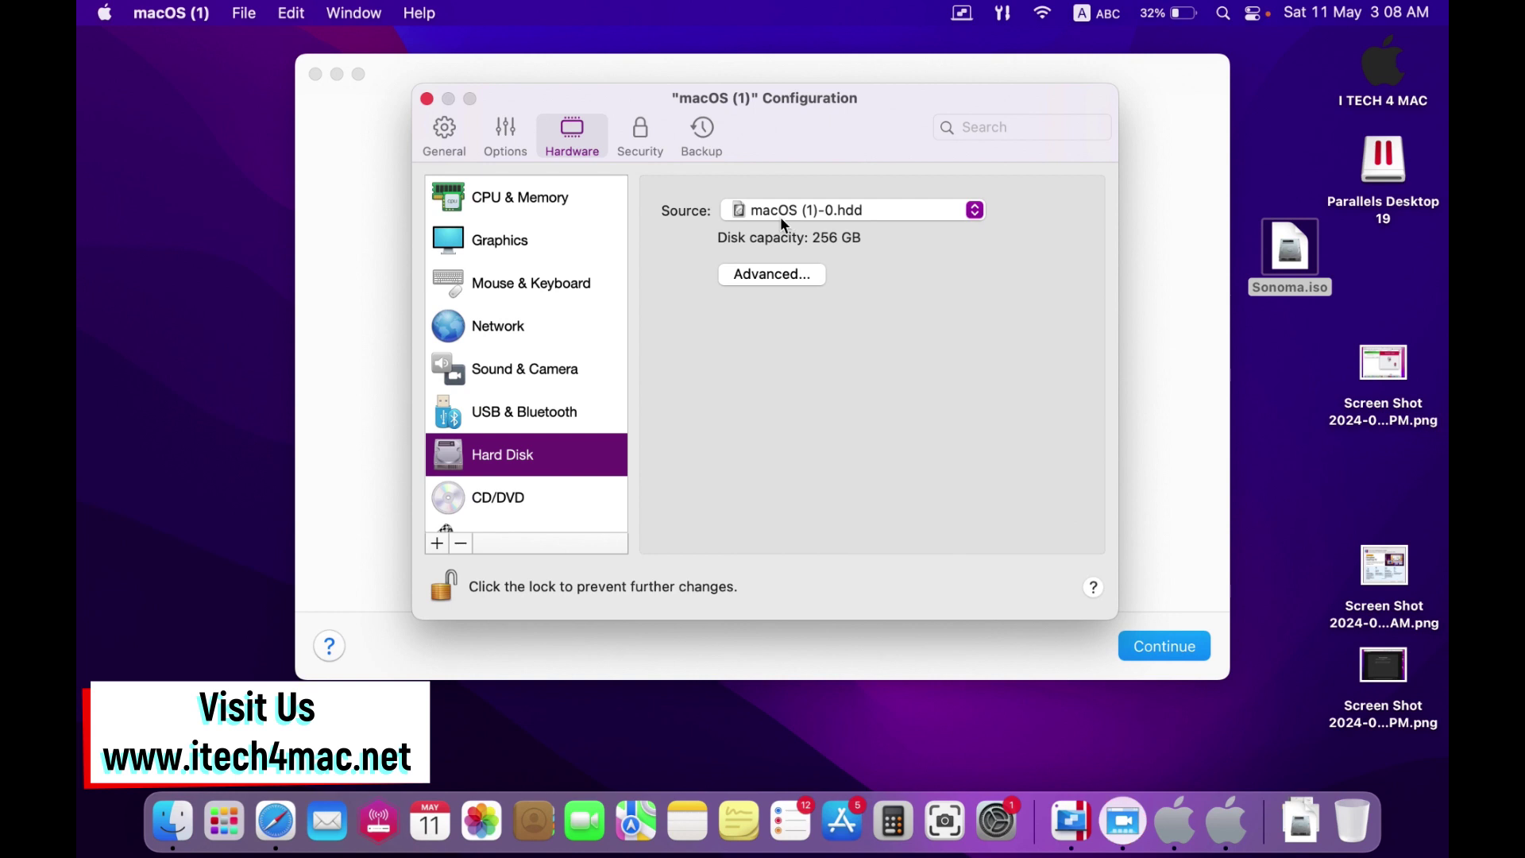
click(525, 489)
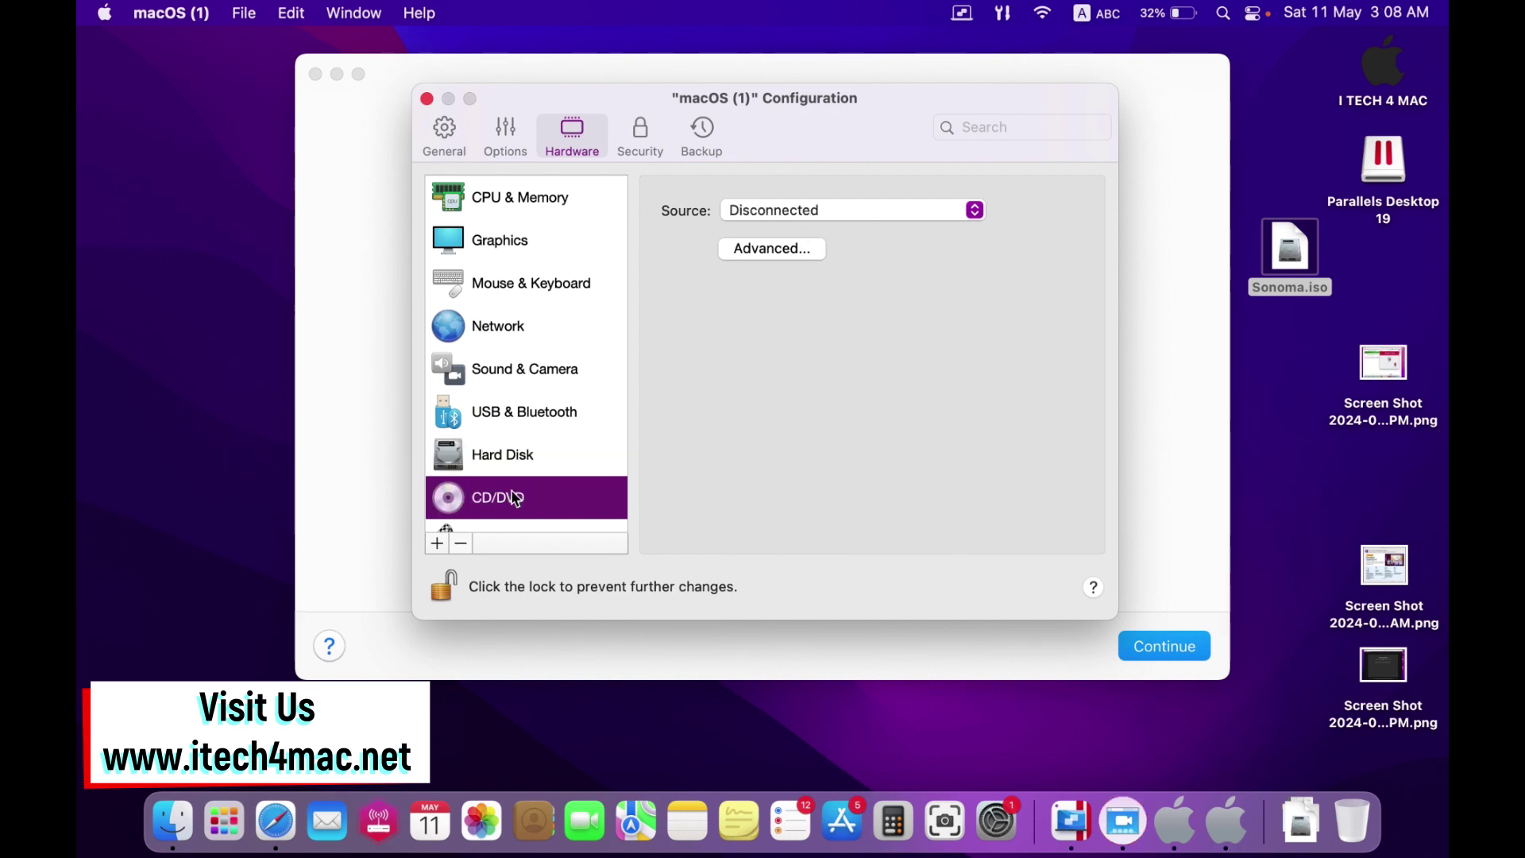
scroll(610, 353, down, 1)
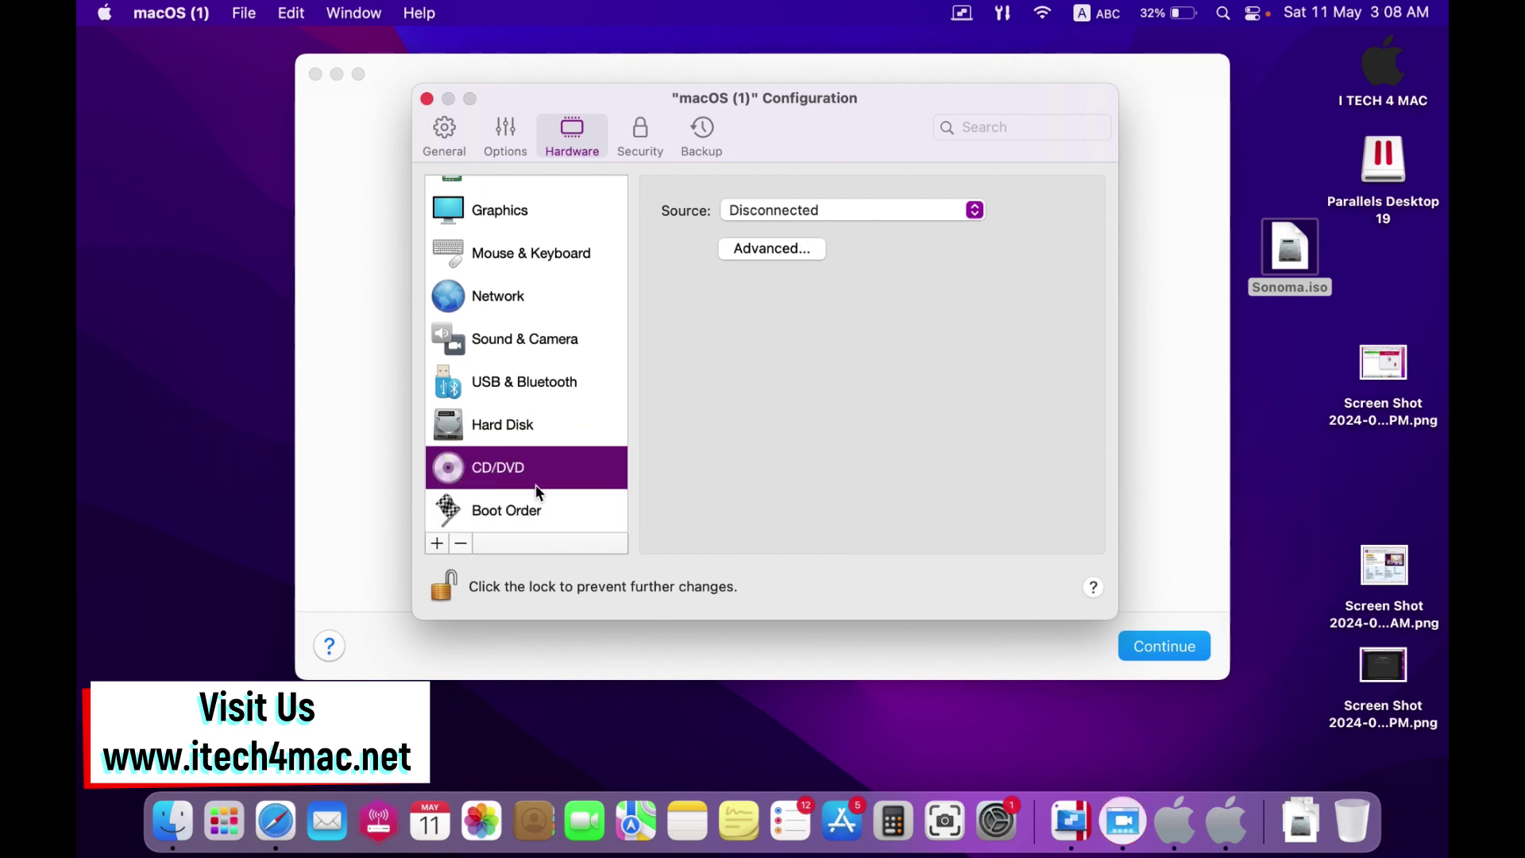
click(427, 97)
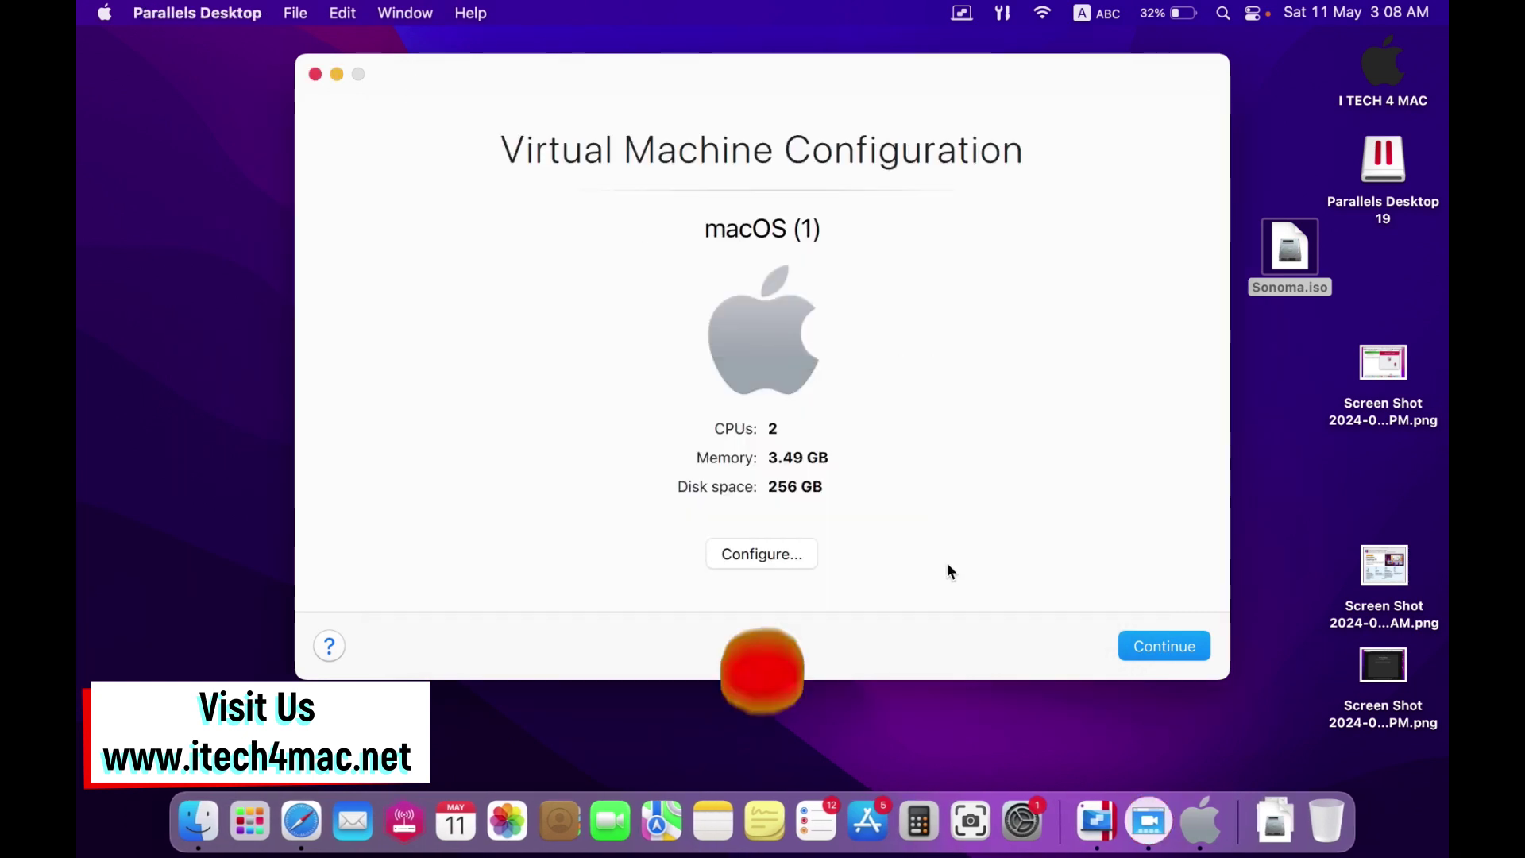
click(1025, 797)
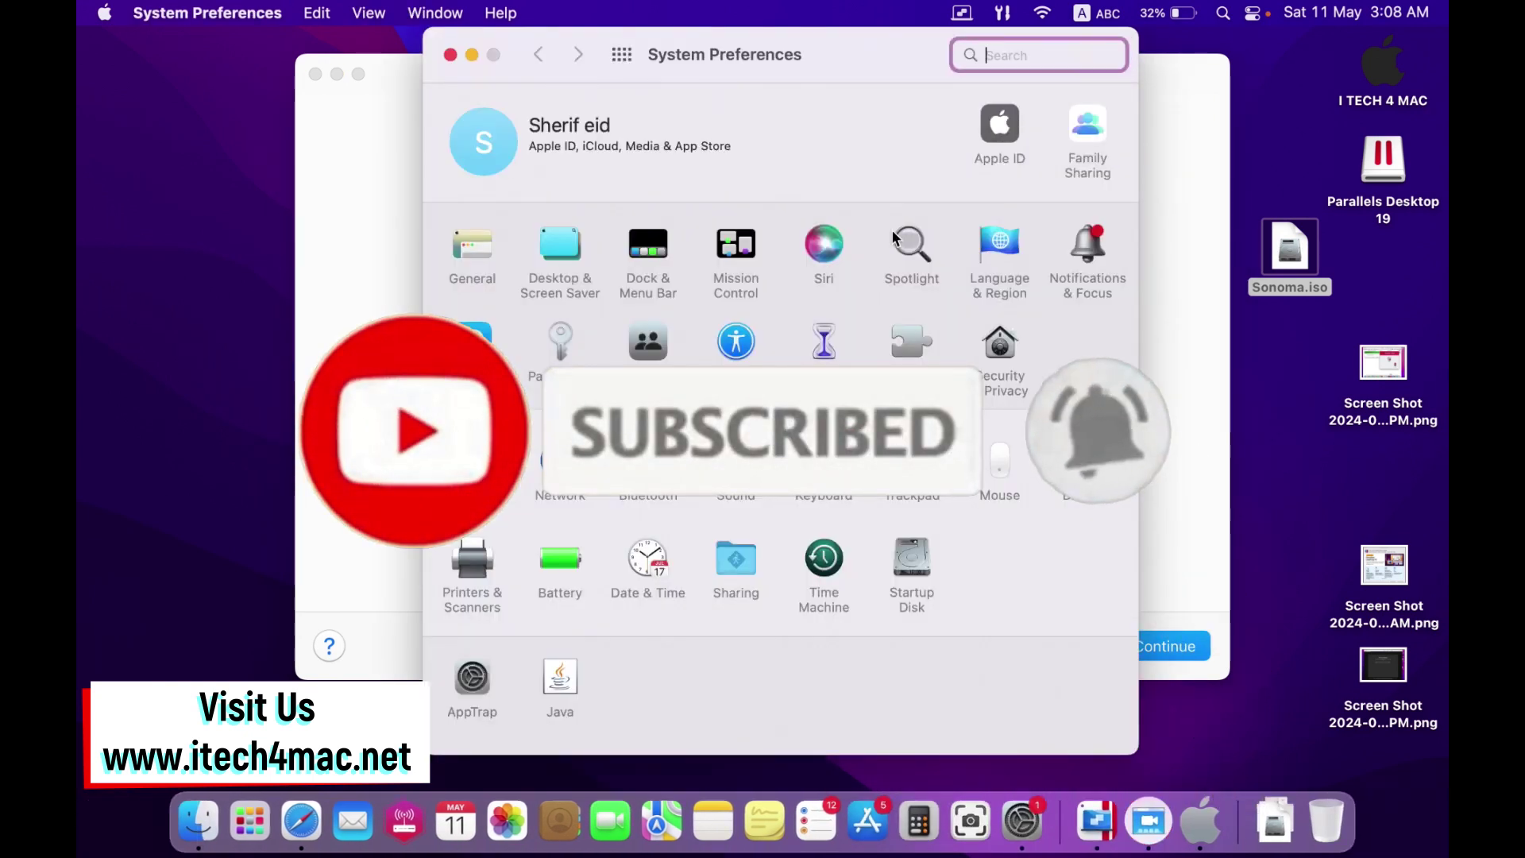
In Security & Privacy, check which apps have Full Disk Access, including Parallels Desktop
click(1002, 343)
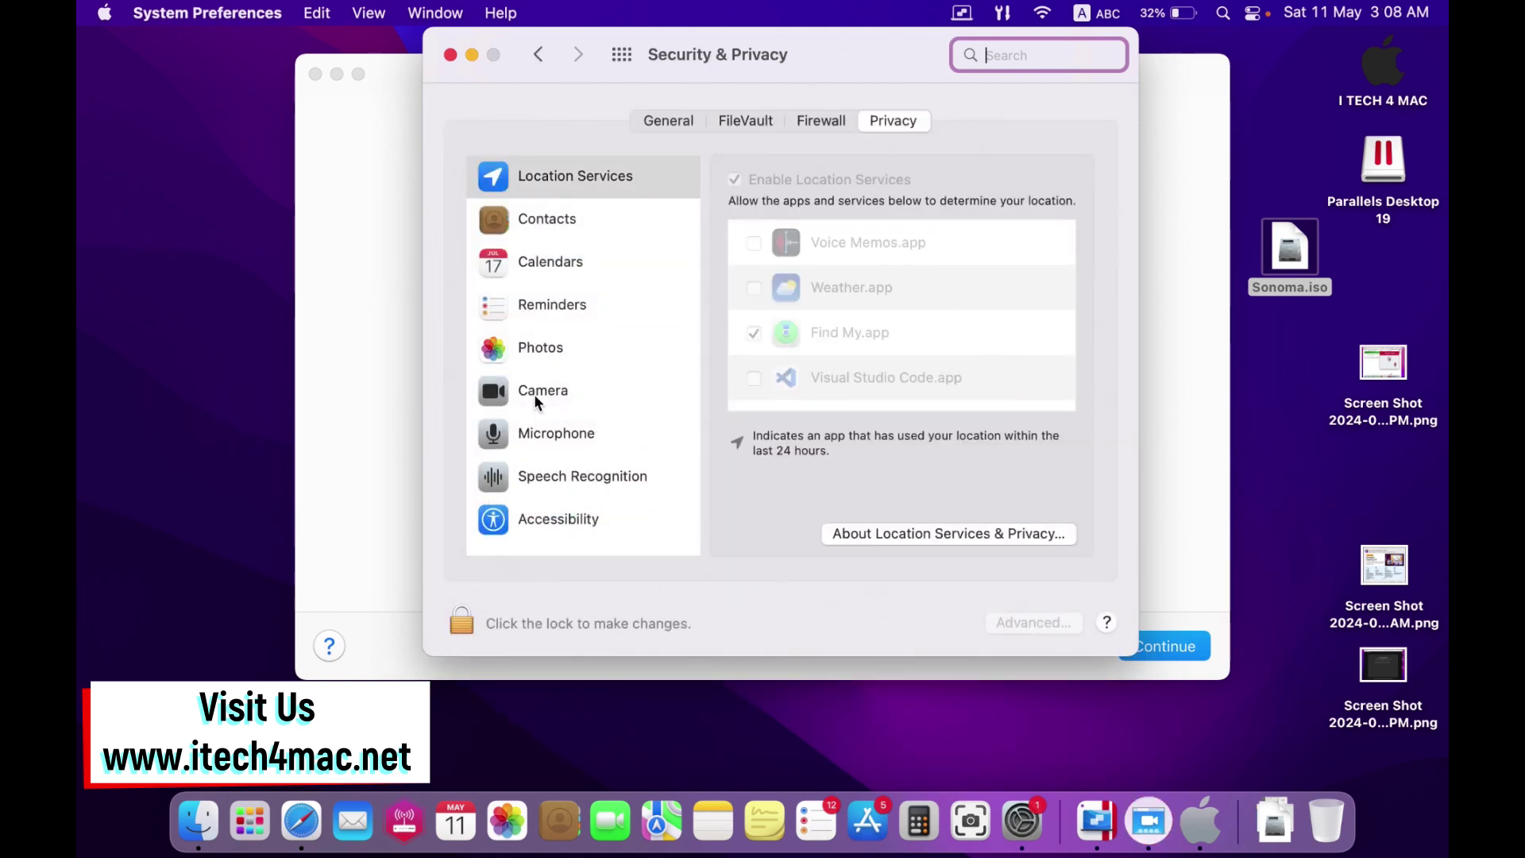
scroll(534, 394, down, 5)
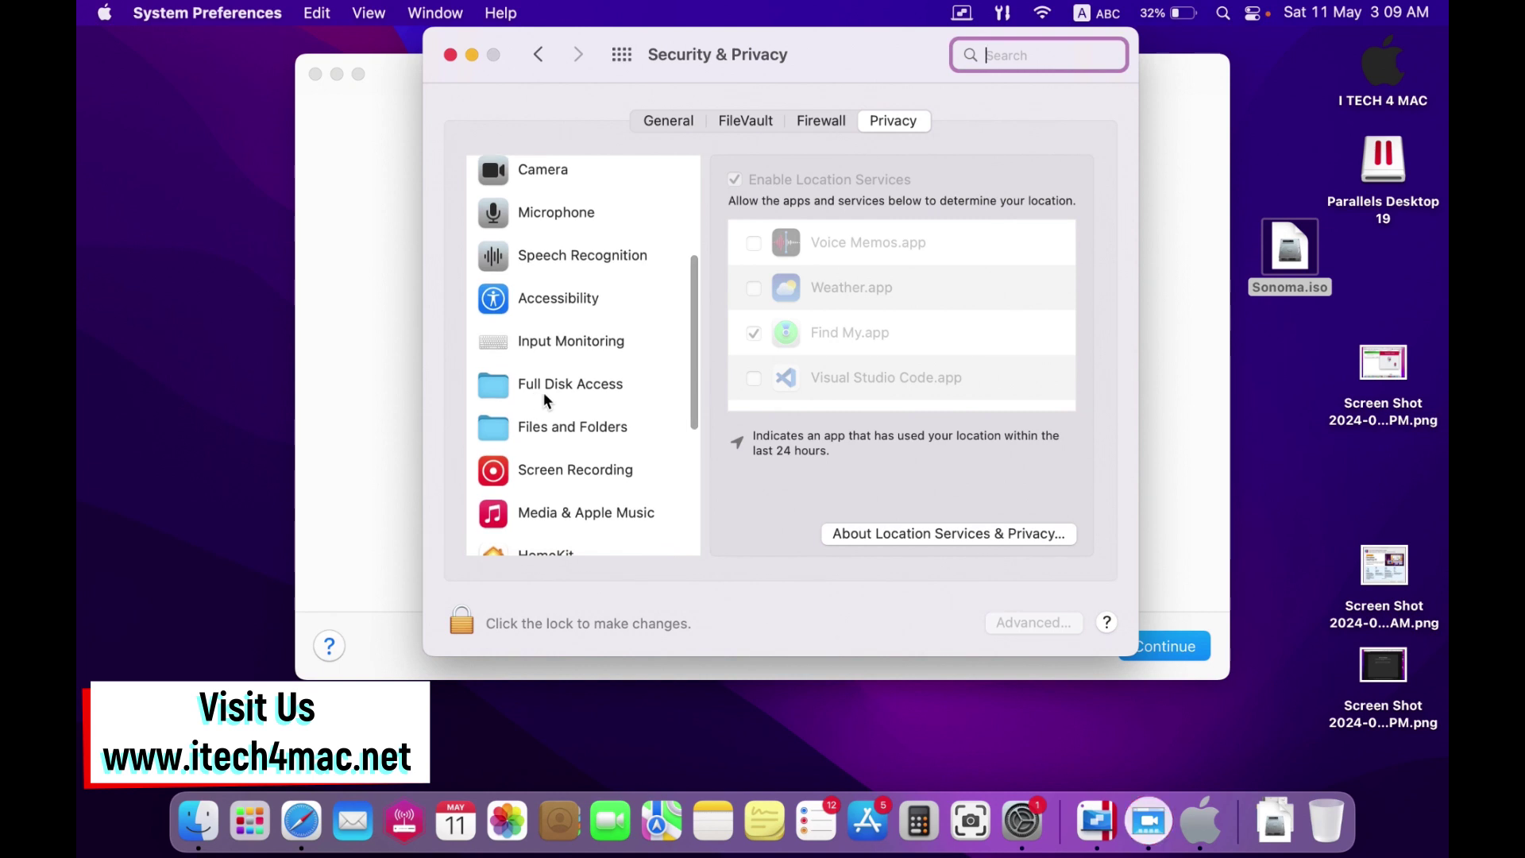
click(573, 385)
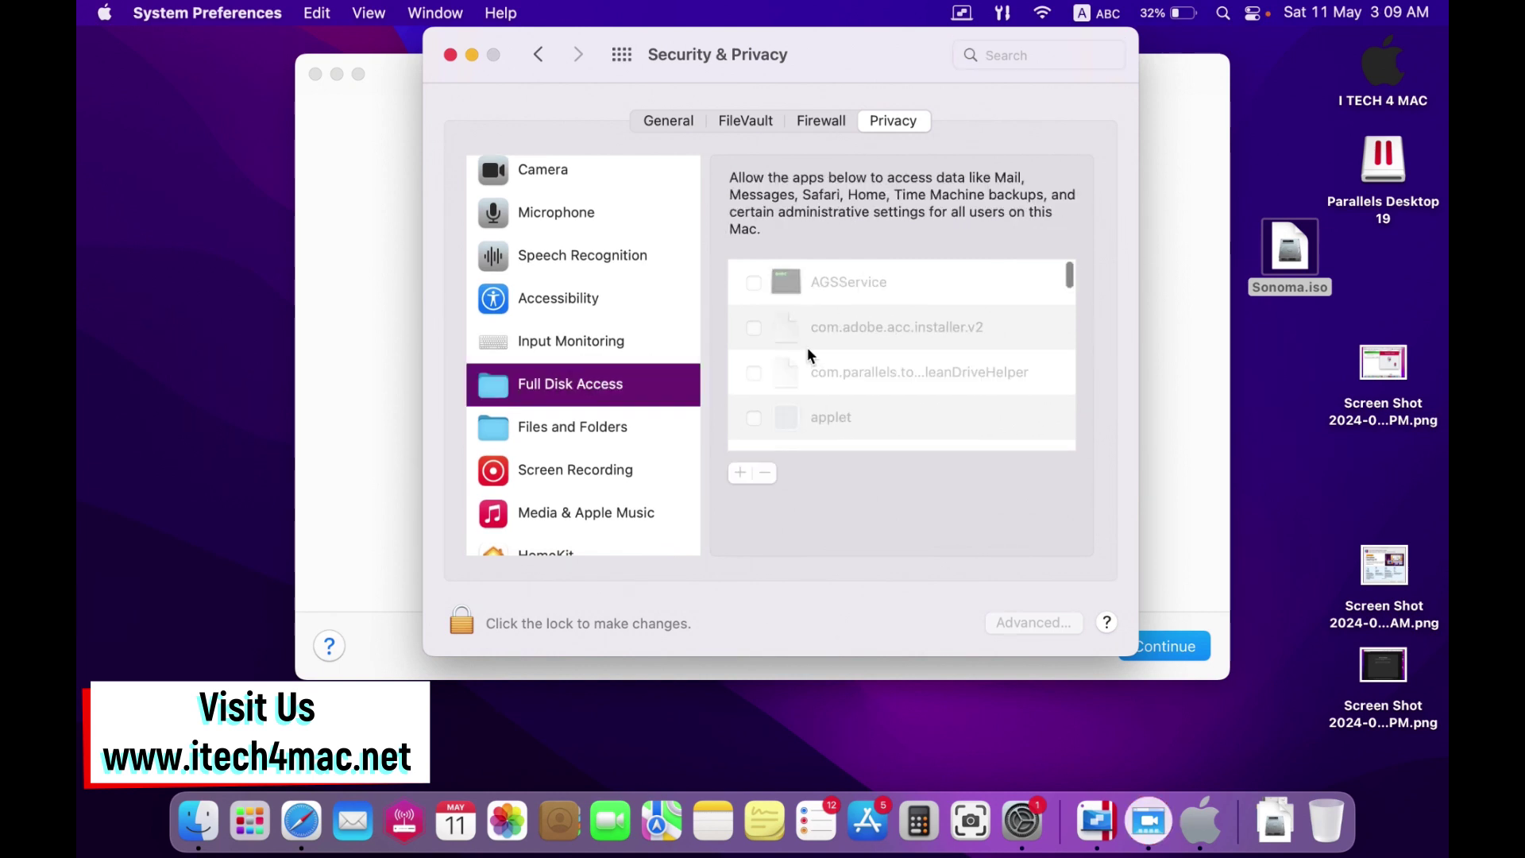
scroll(808, 349, down, 5)
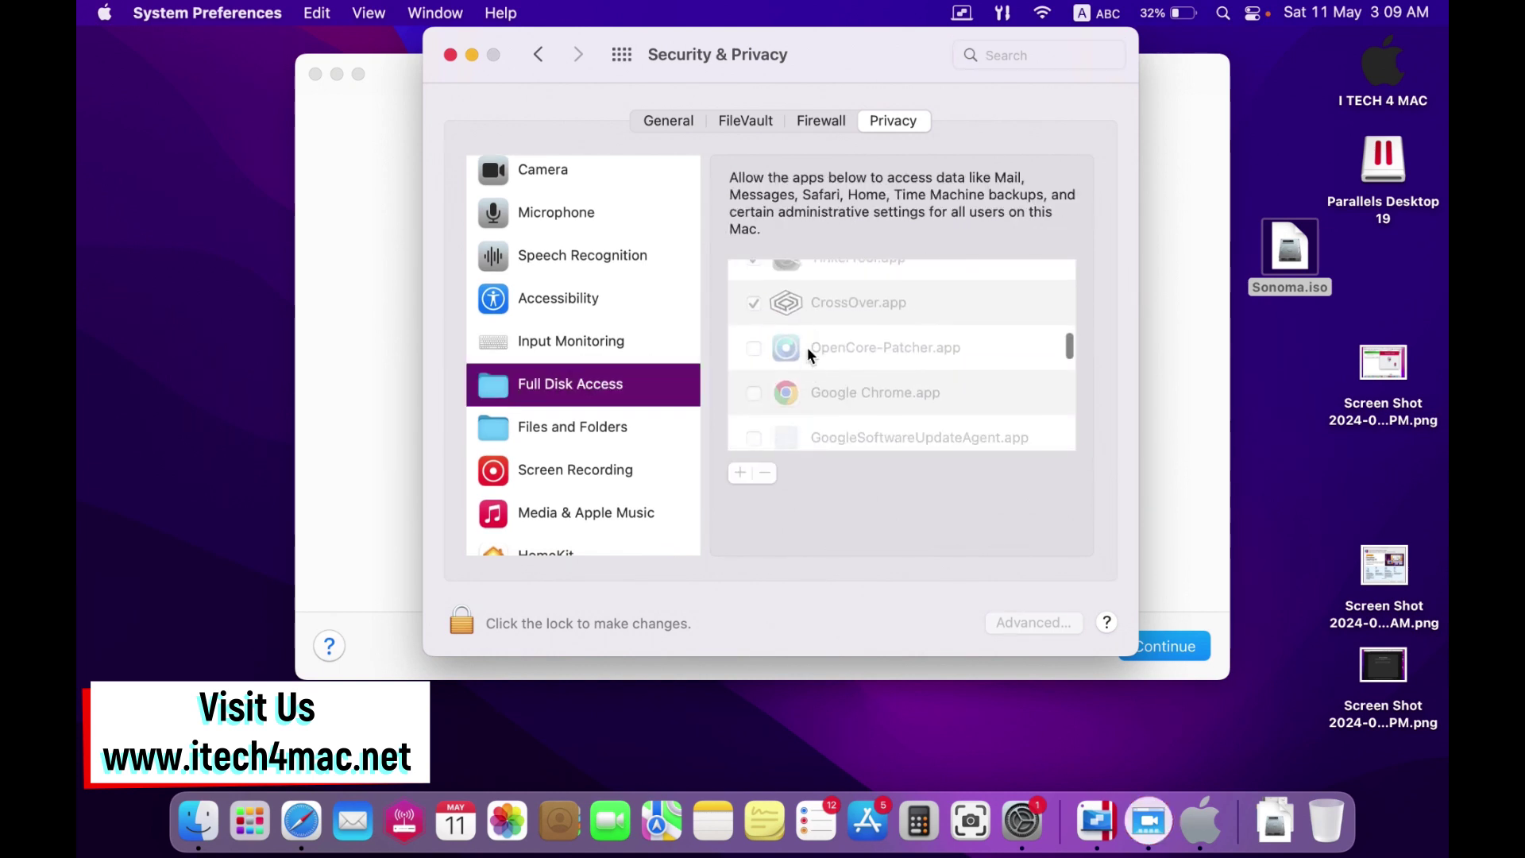
scroll(807, 346, down, 5)
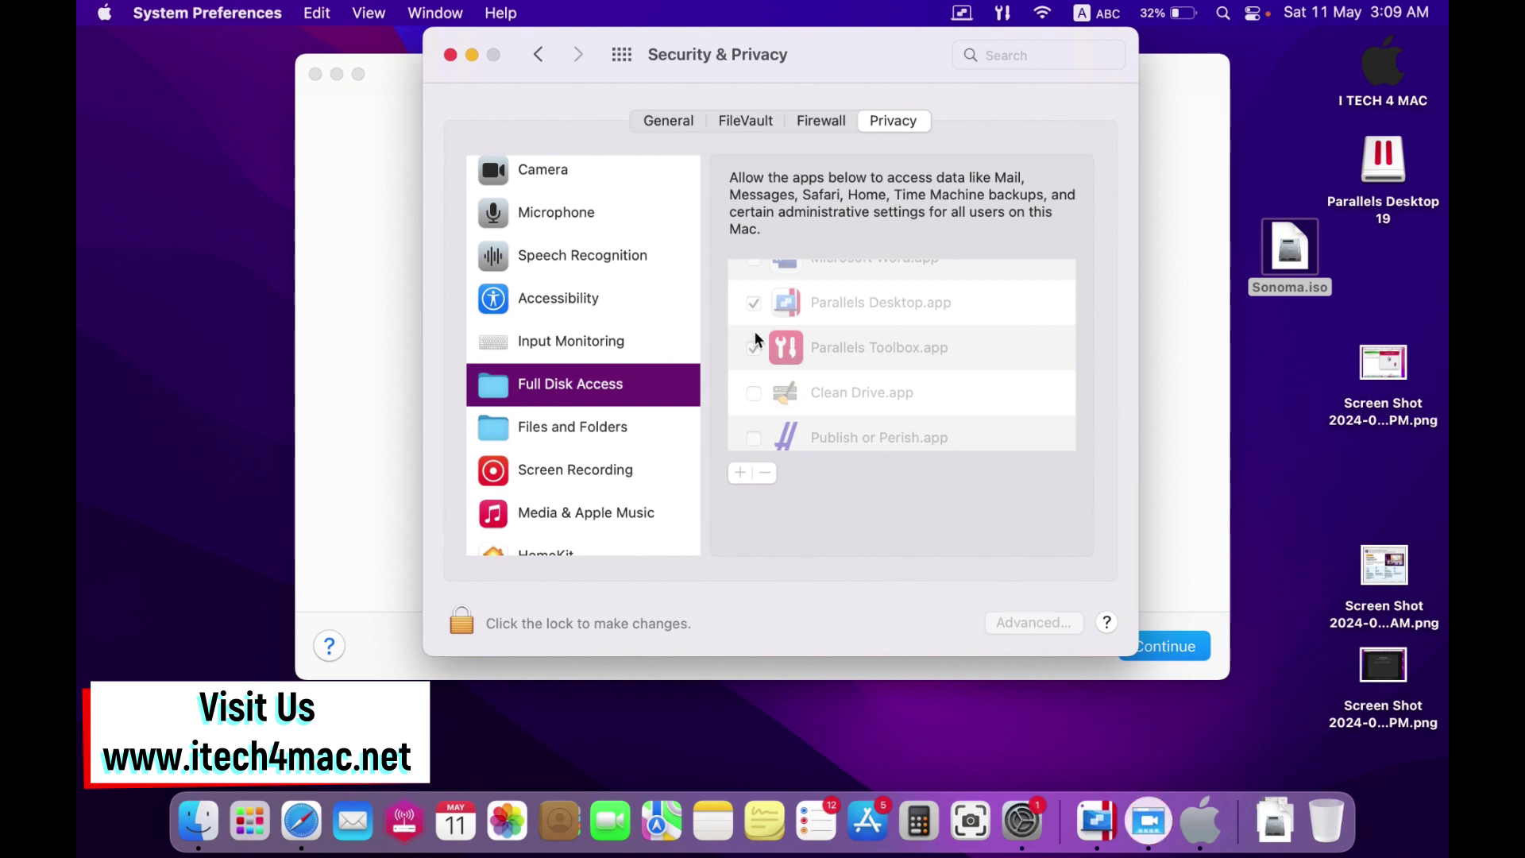
Review Input Monitoring and Files and Folders access, then close System Preferences
click(550, 347)
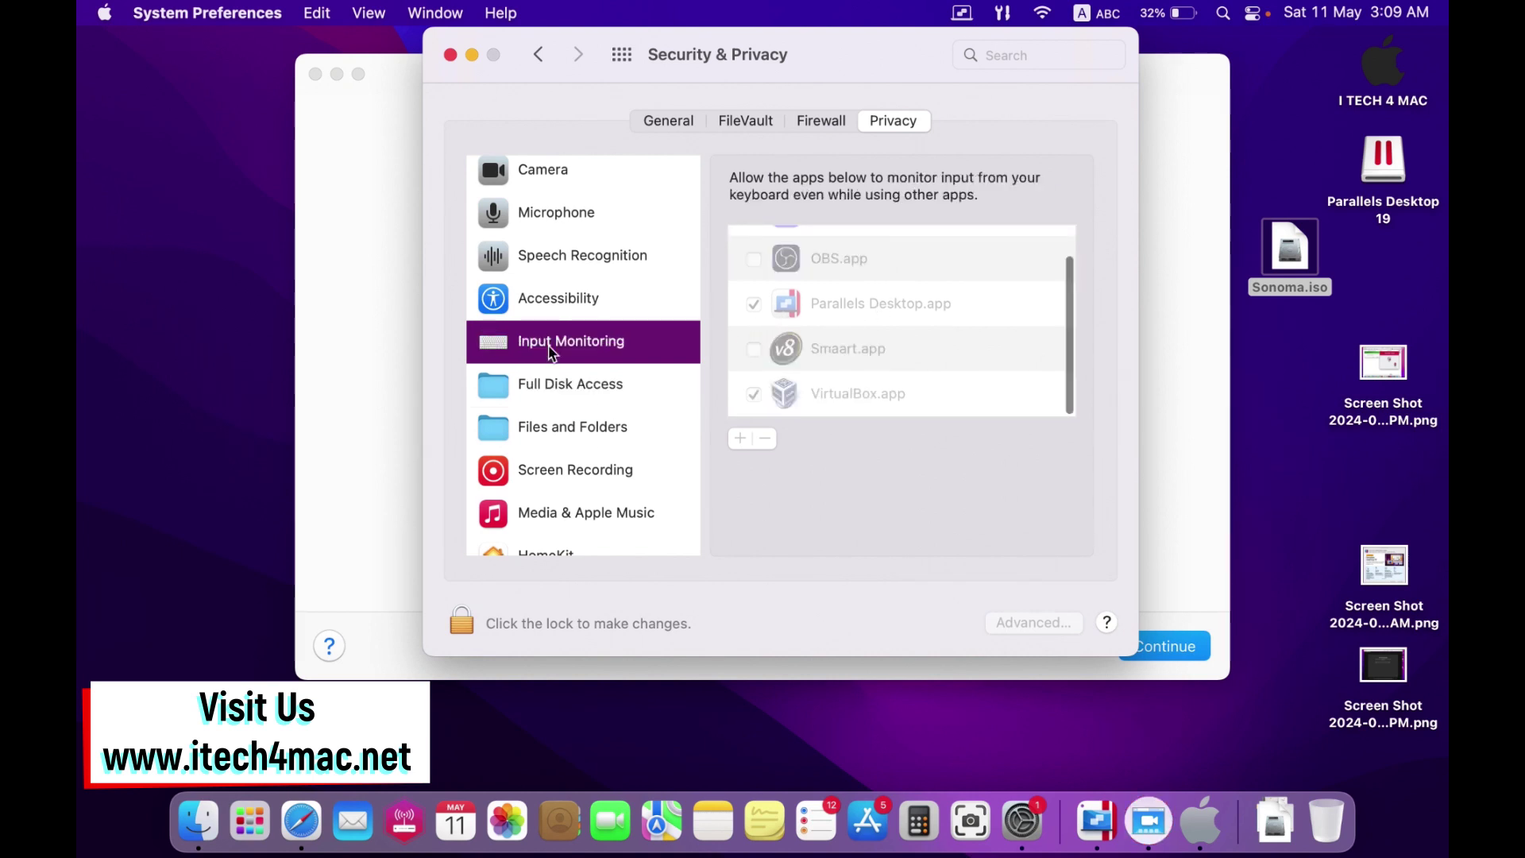
click(543, 419)
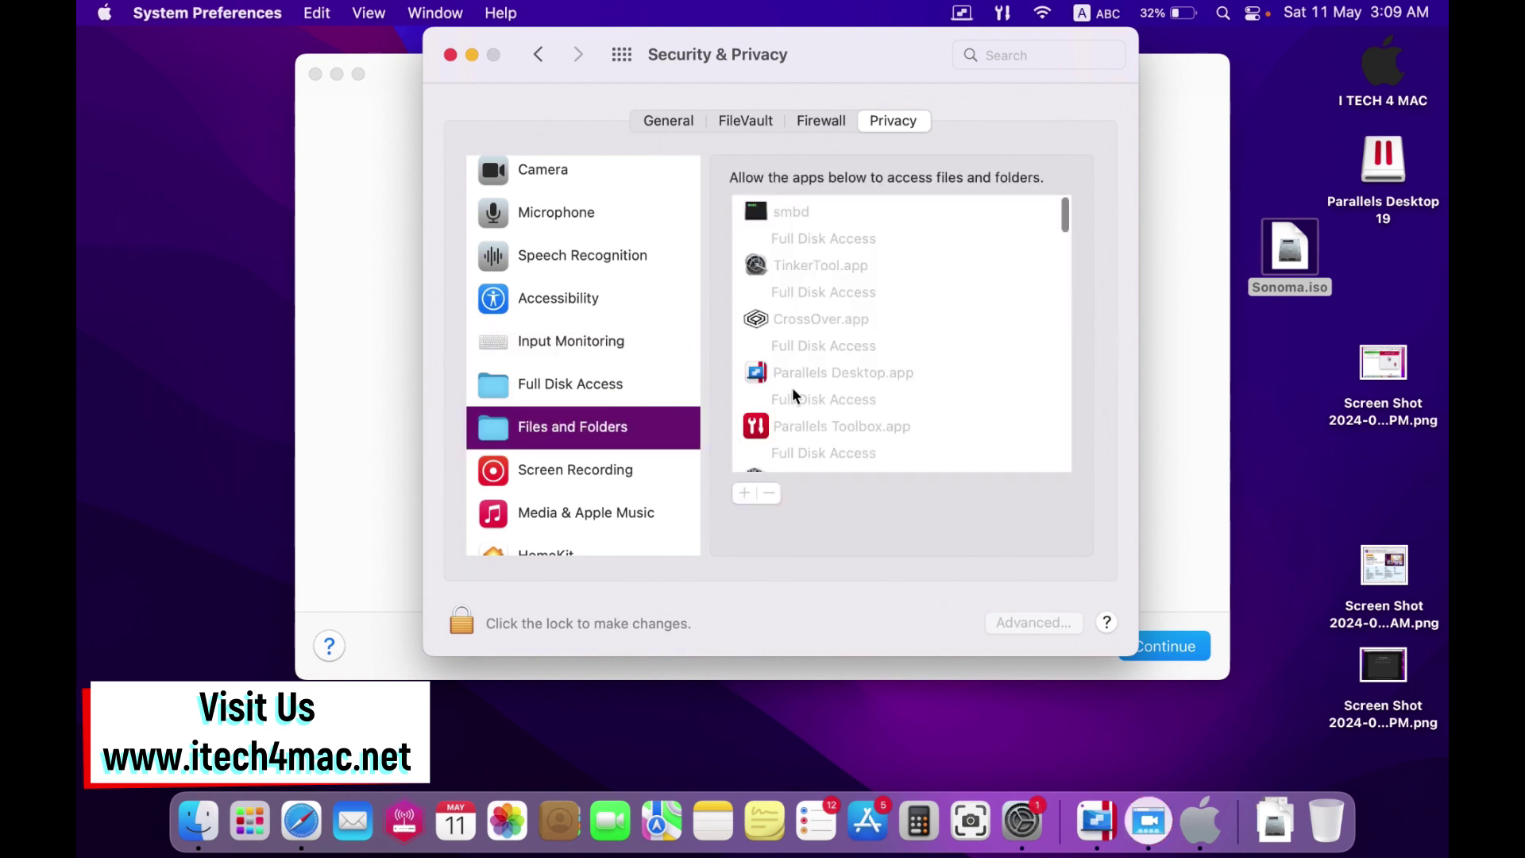
scroll(606, 435, down, 3)
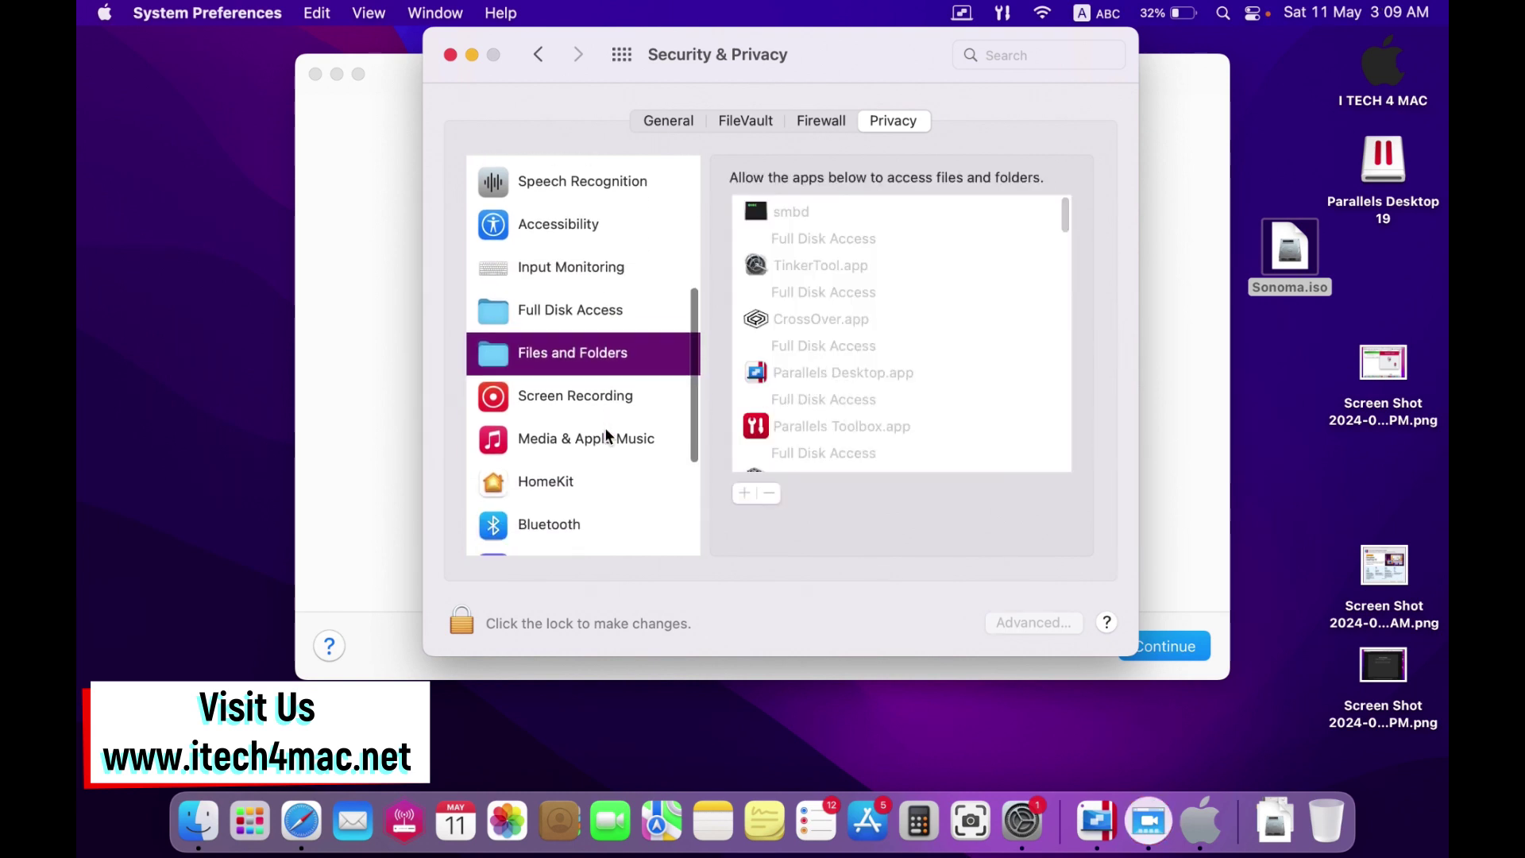
scroll(606, 435, up, 5)
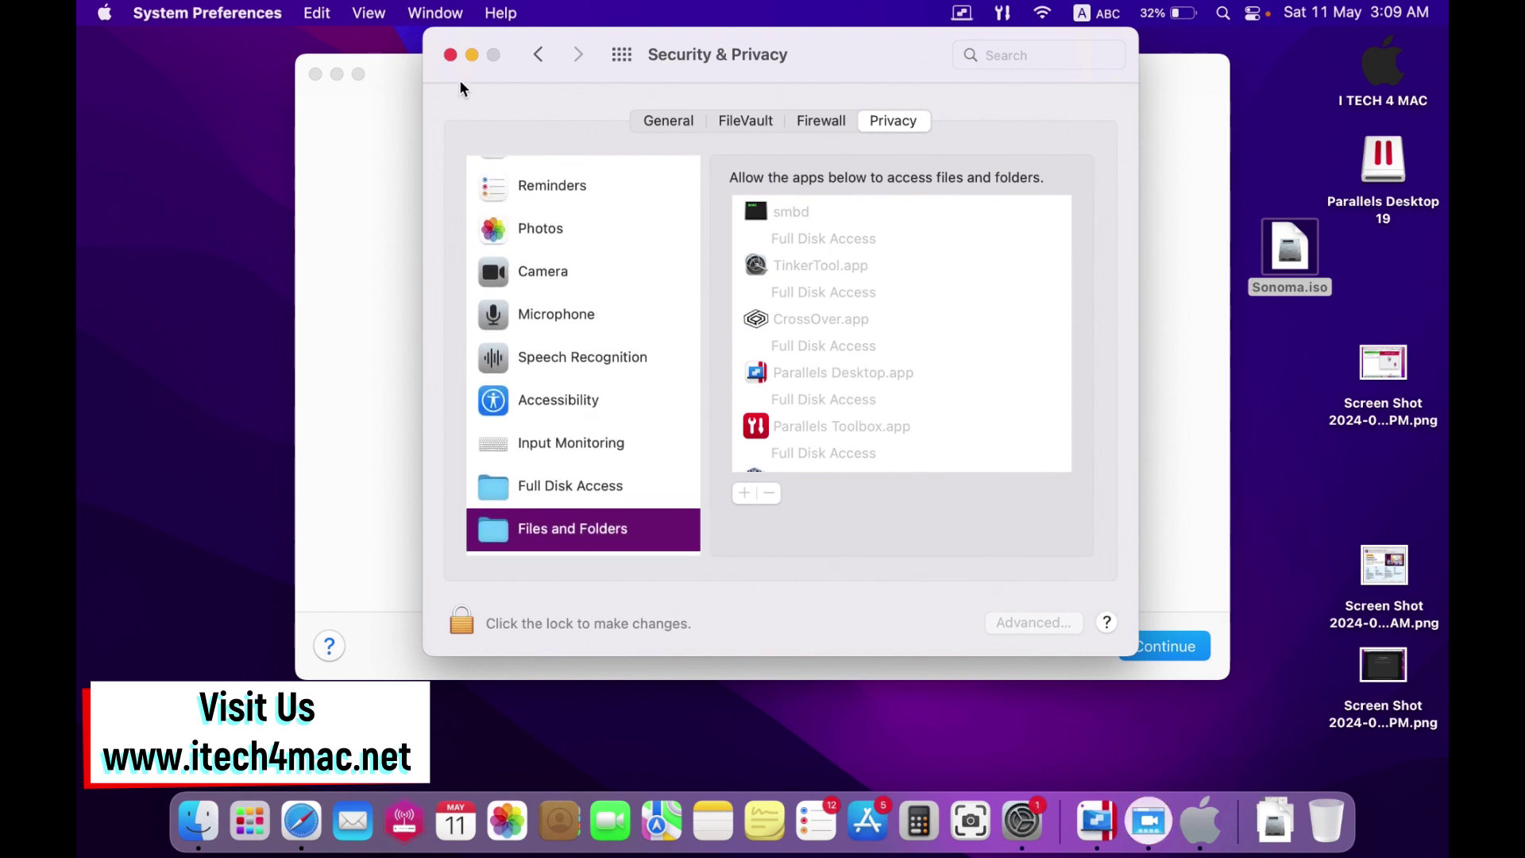
click(451, 54)
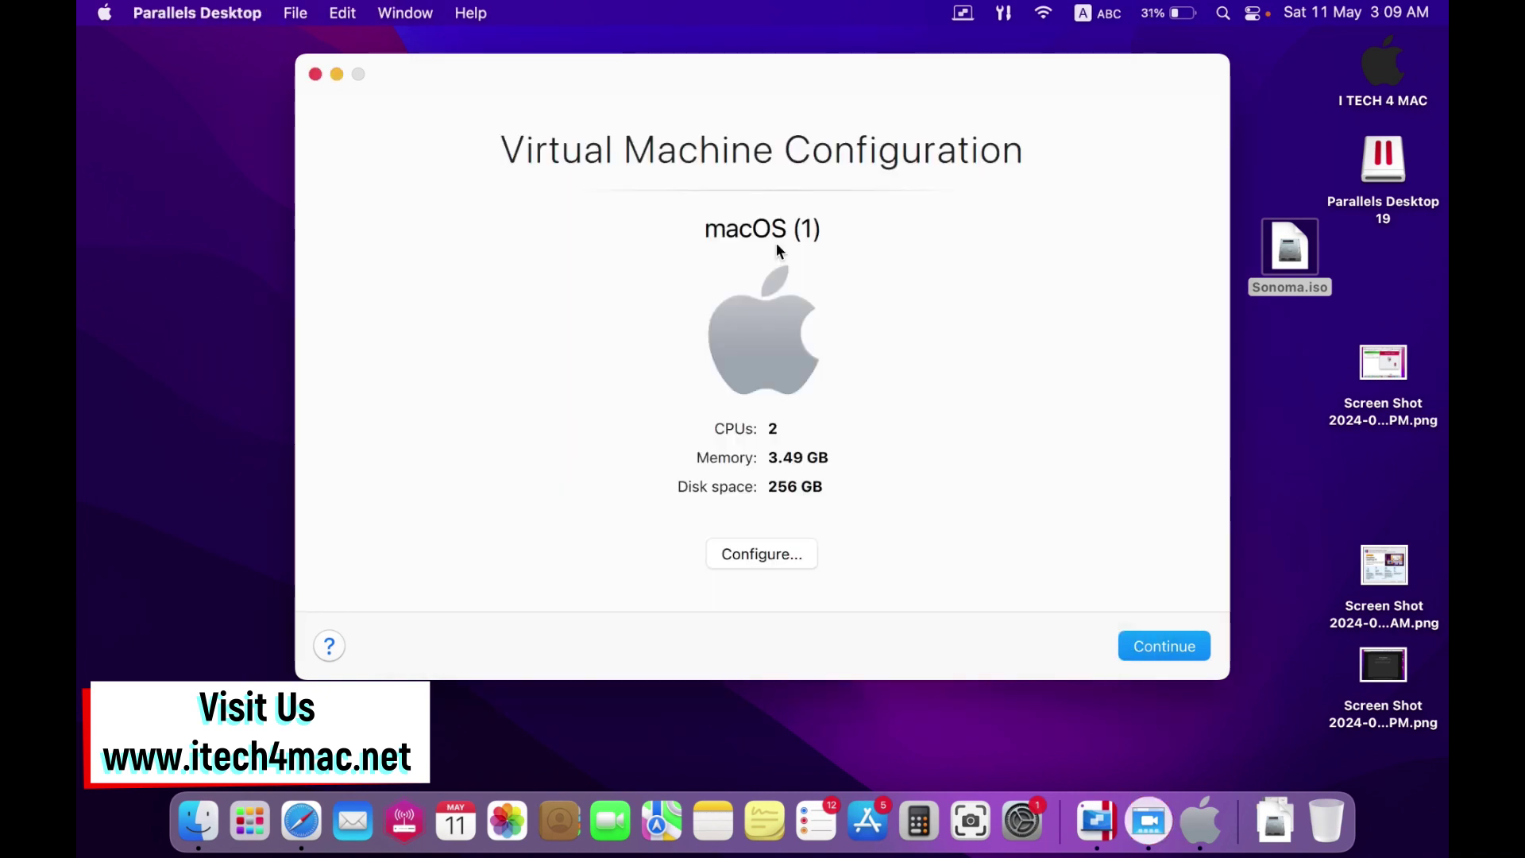
Start the macOS (1) VM so it boots from Sonoma.iso into macOS Recovery
click(1158, 646)
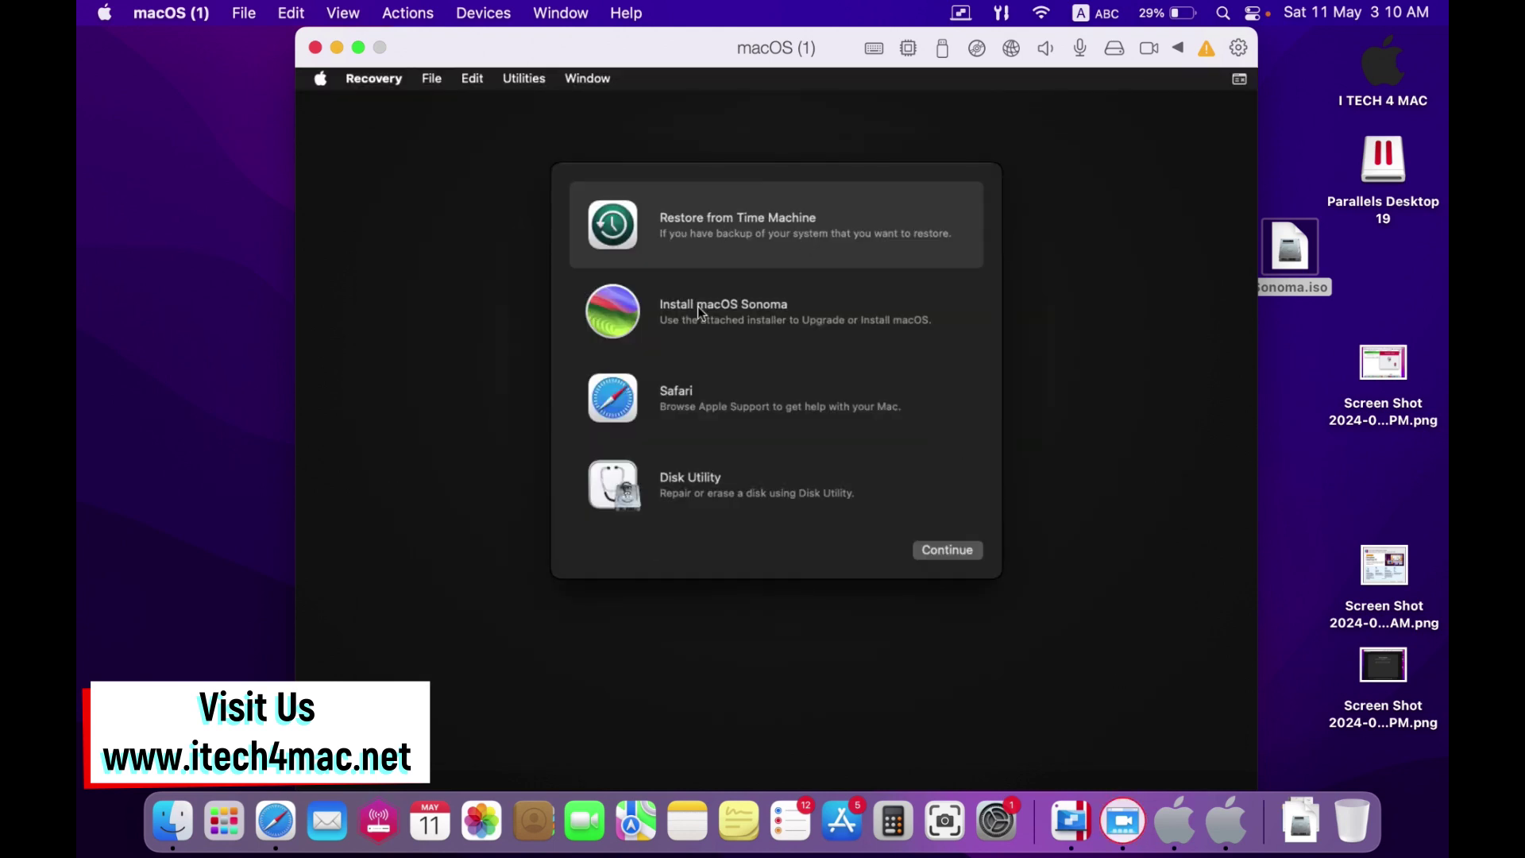
Launch Install macOS Sonoma, agree to its license, and install it onto Macintosh HD
click(722, 315)
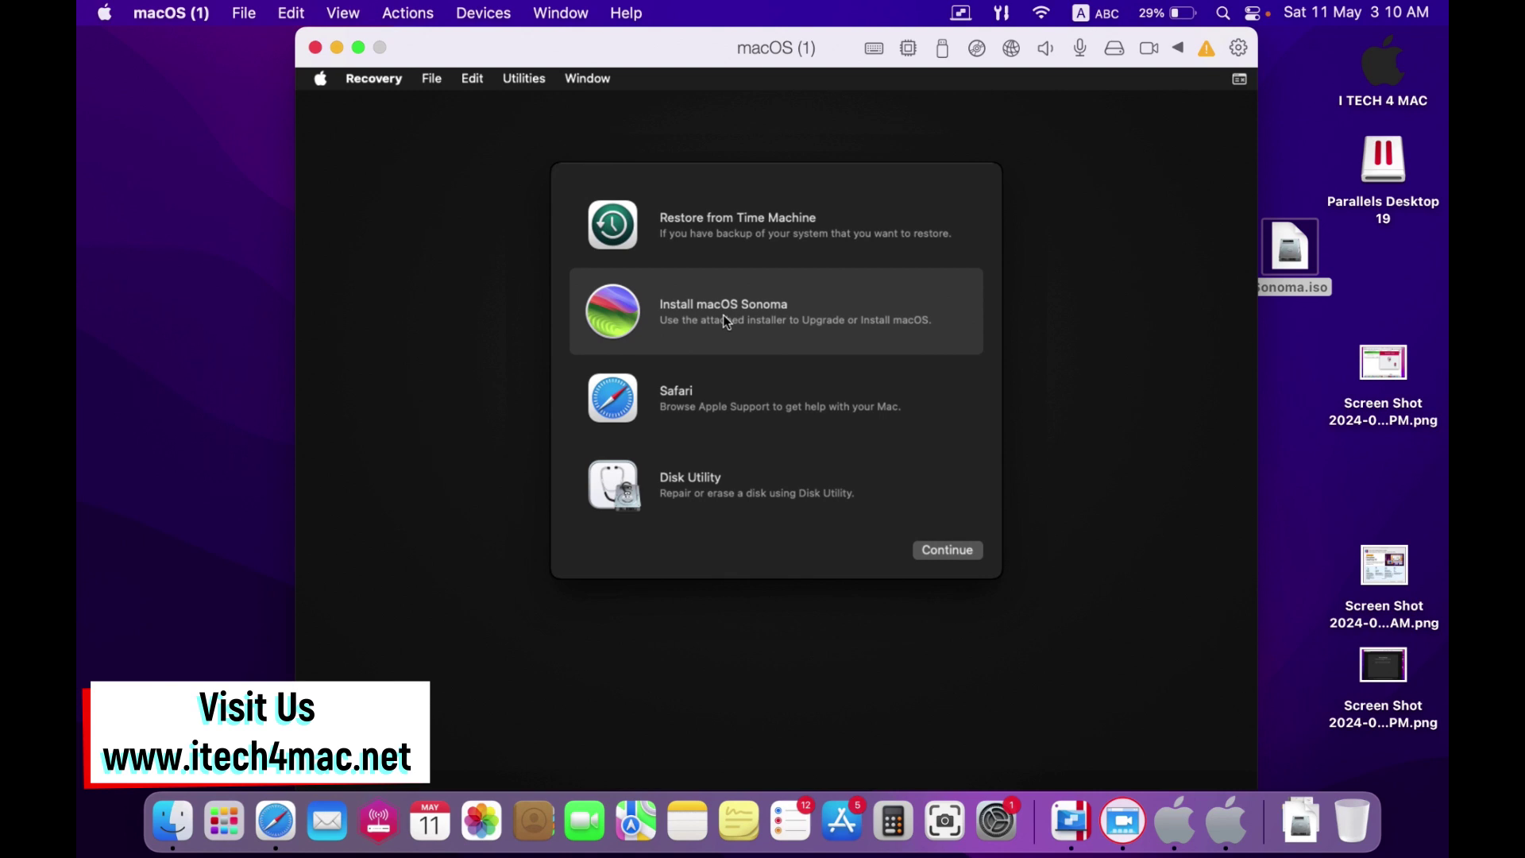
click(951, 550)
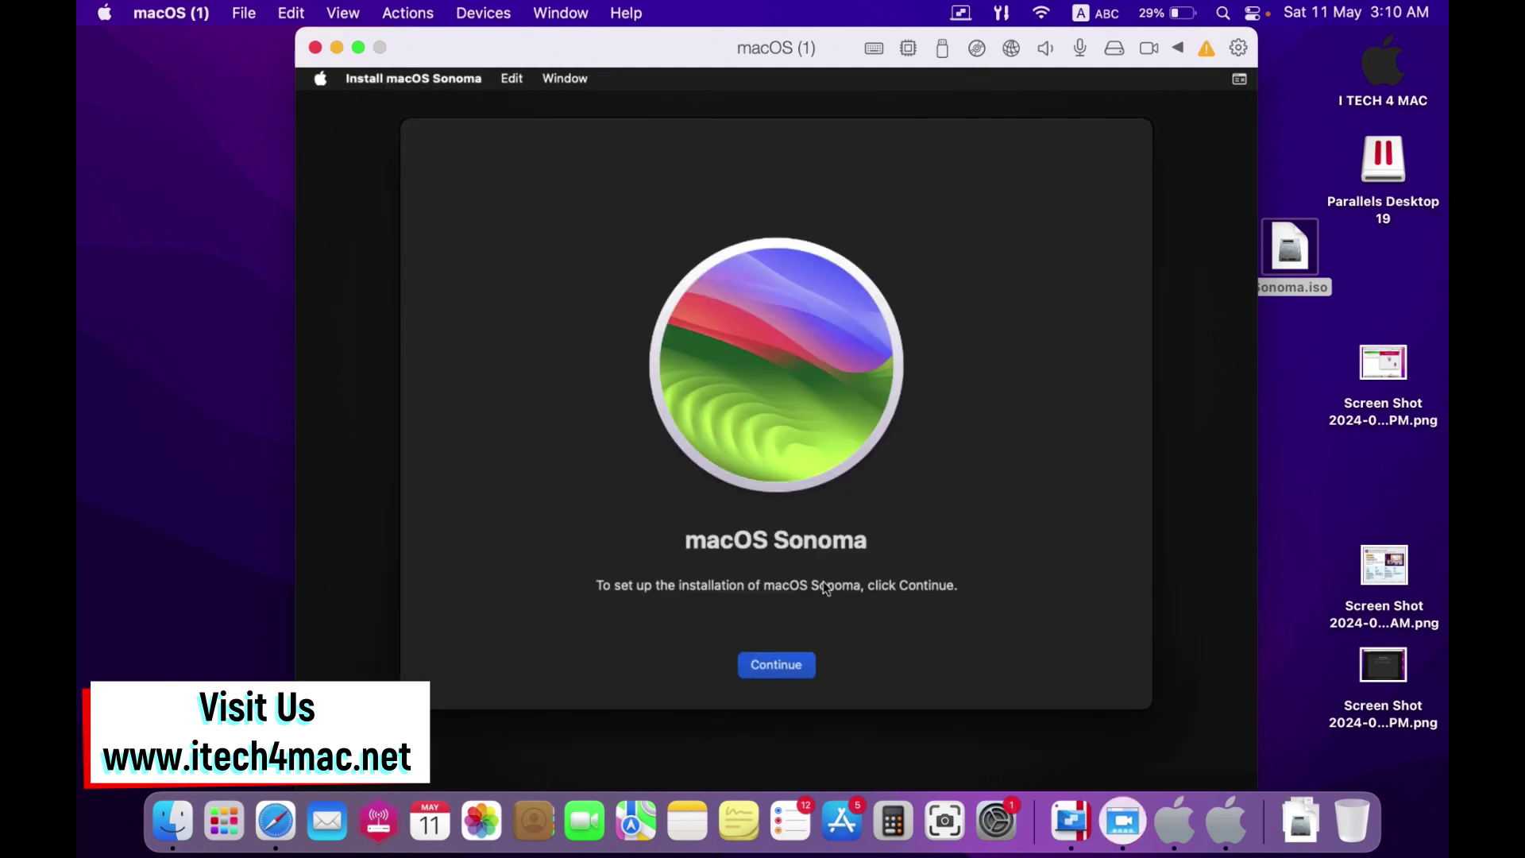
click(787, 661)
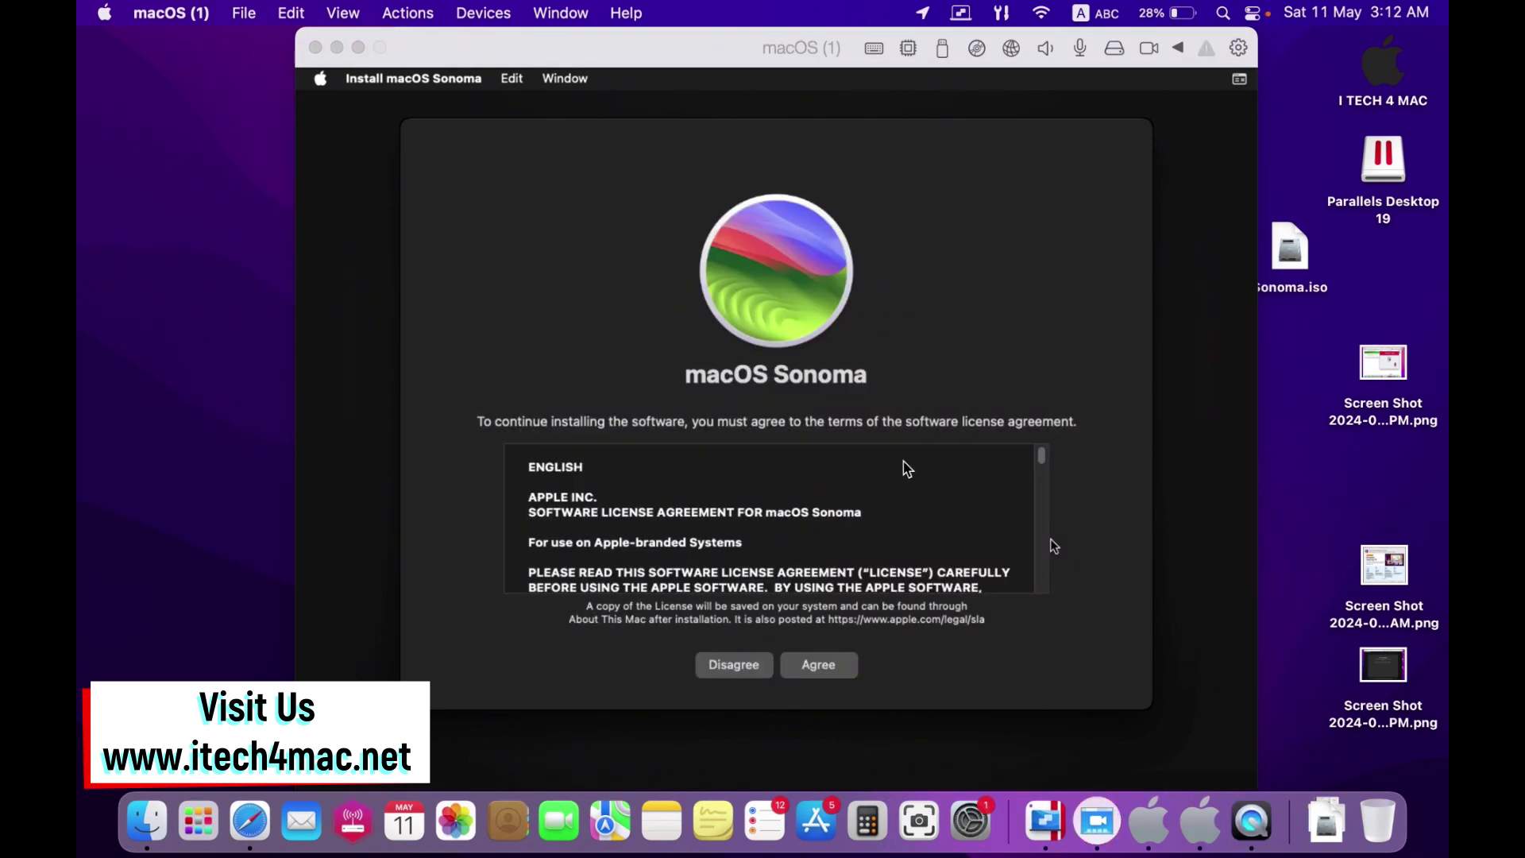
click(812, 667)
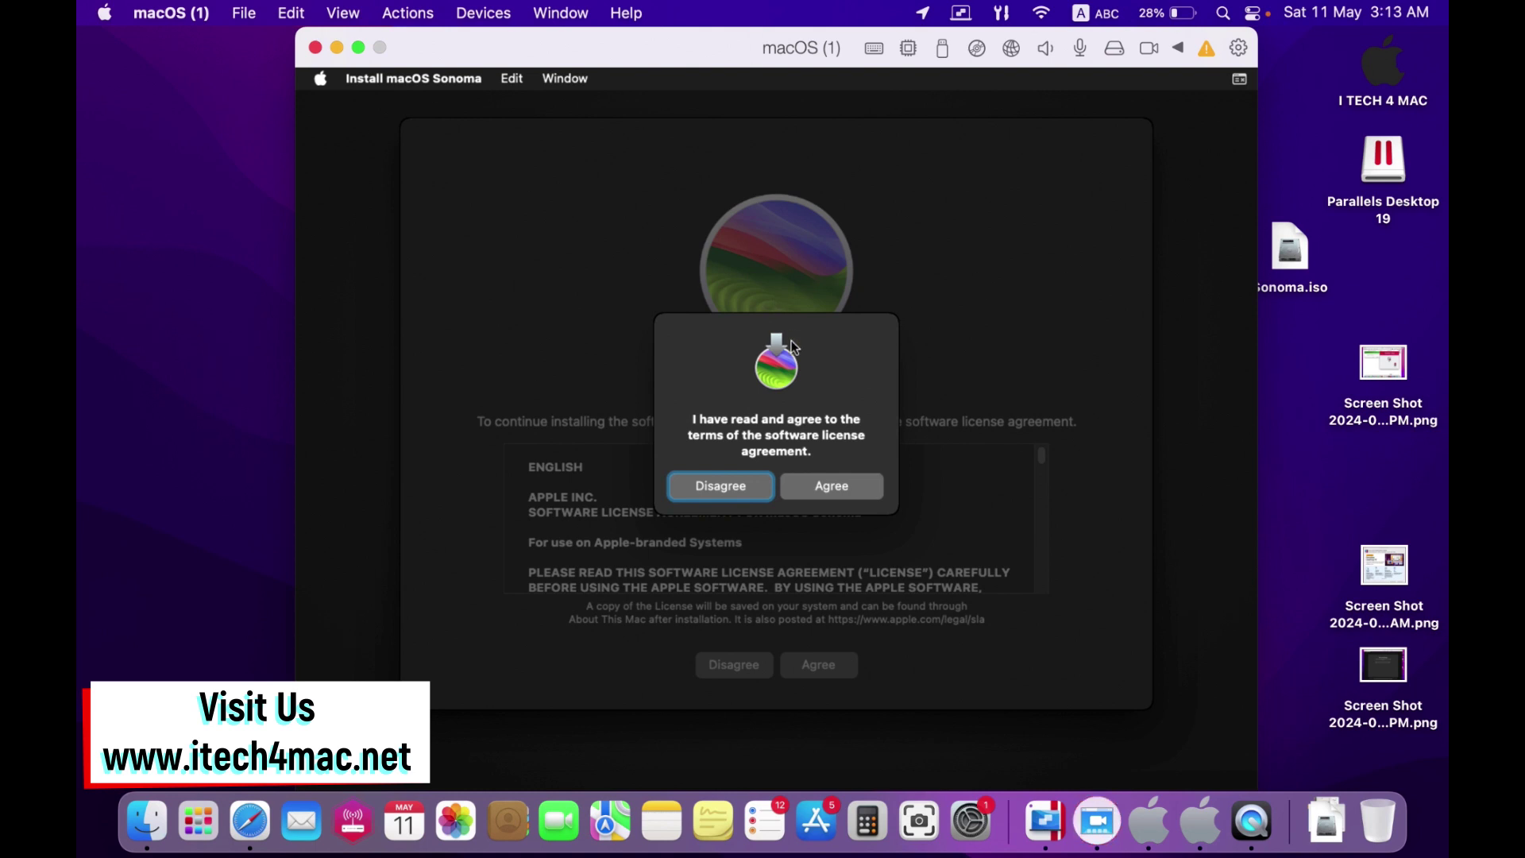
click(833, 488)
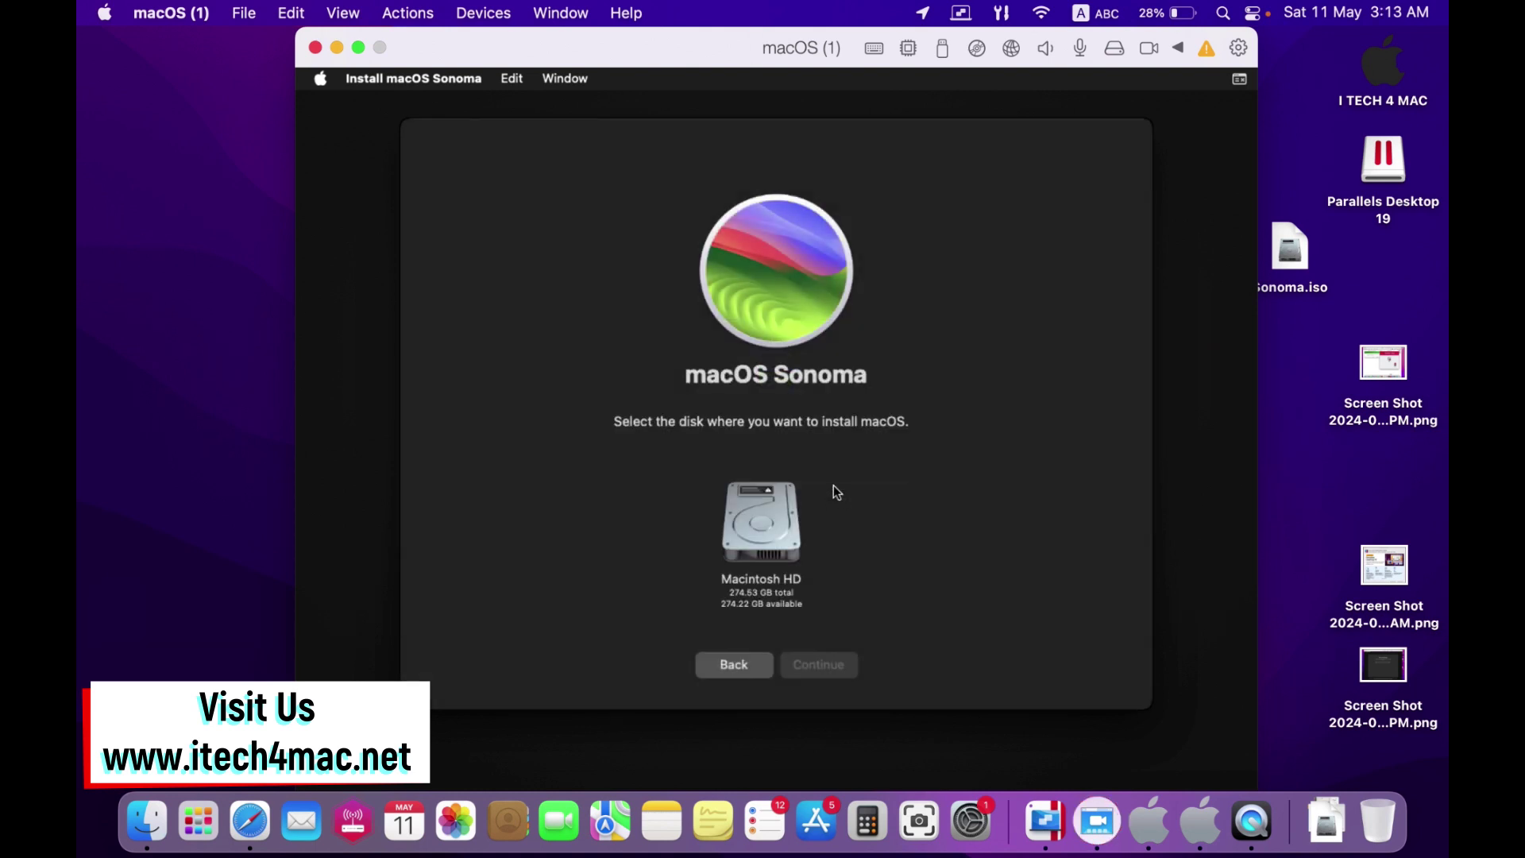
click(778, 525)
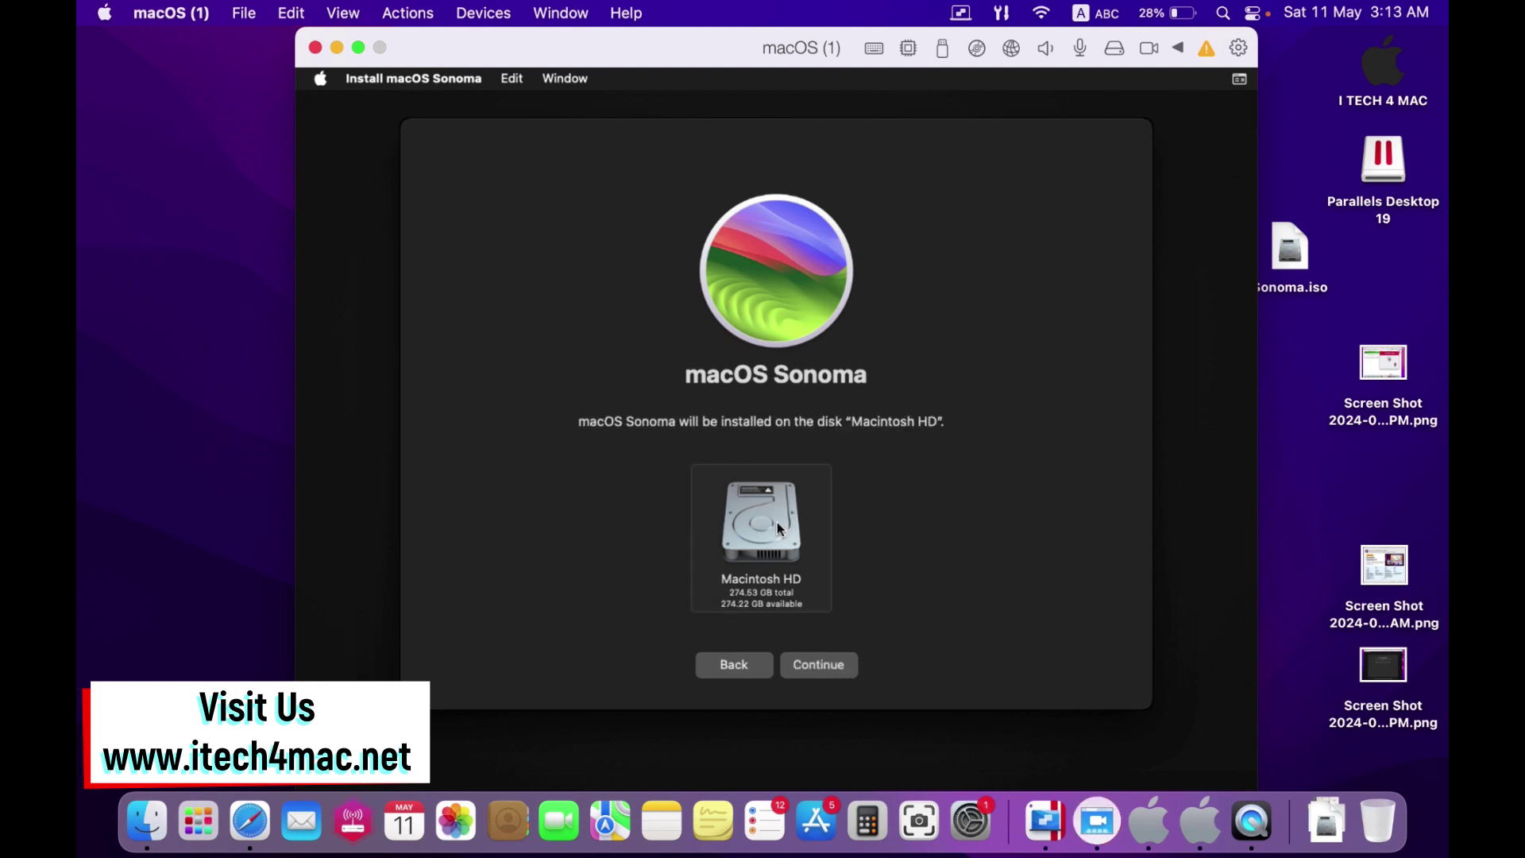
click(826, 666)
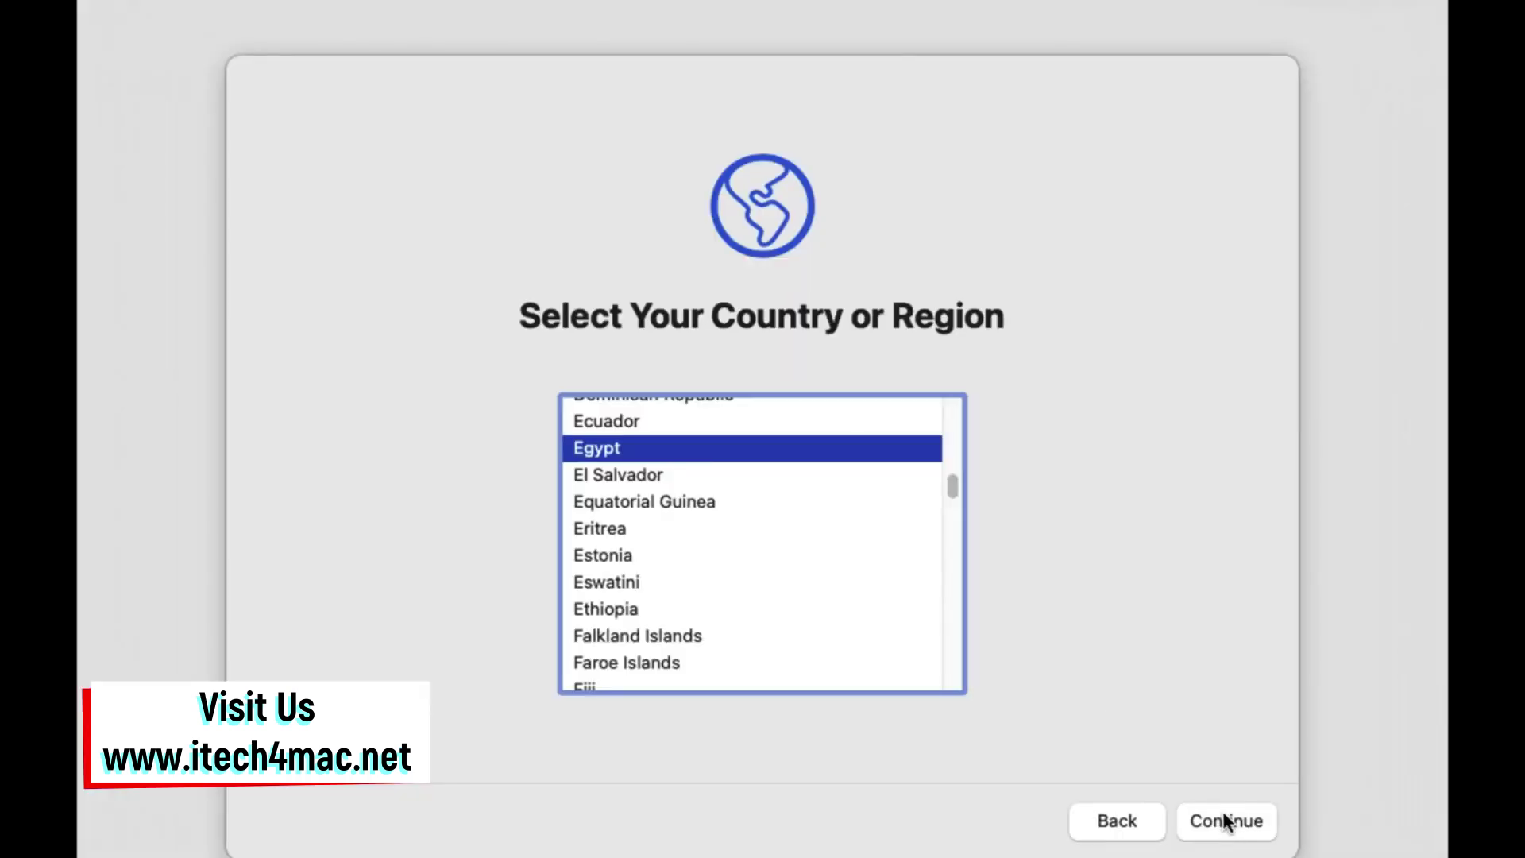
Confirm Egypt and default languages, skip accessibility, and continue setup without internet
click(1215, 823)
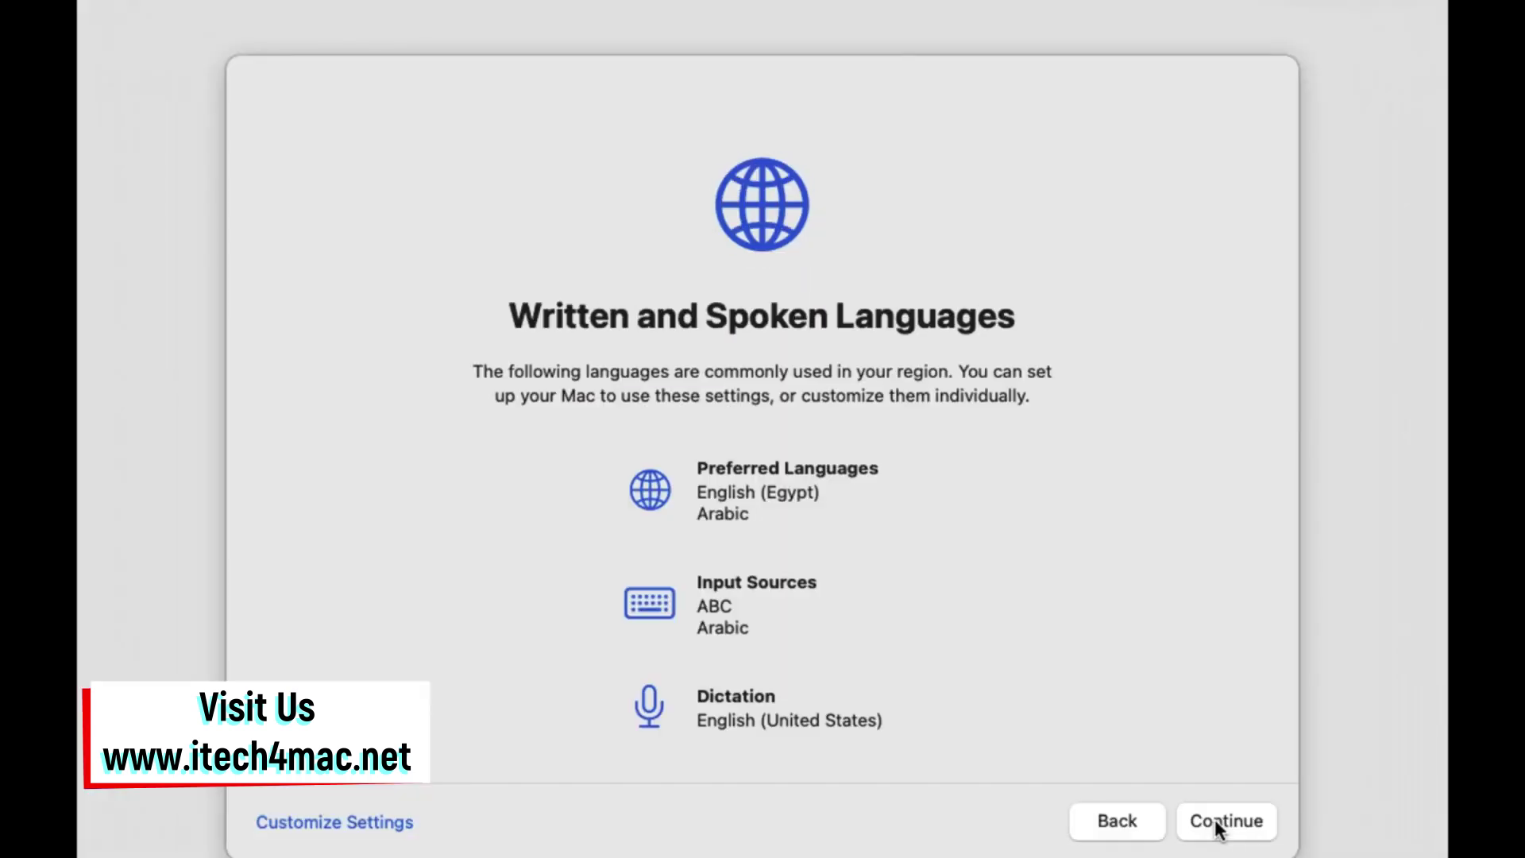
click(1215, 821)
click(1215, 820)
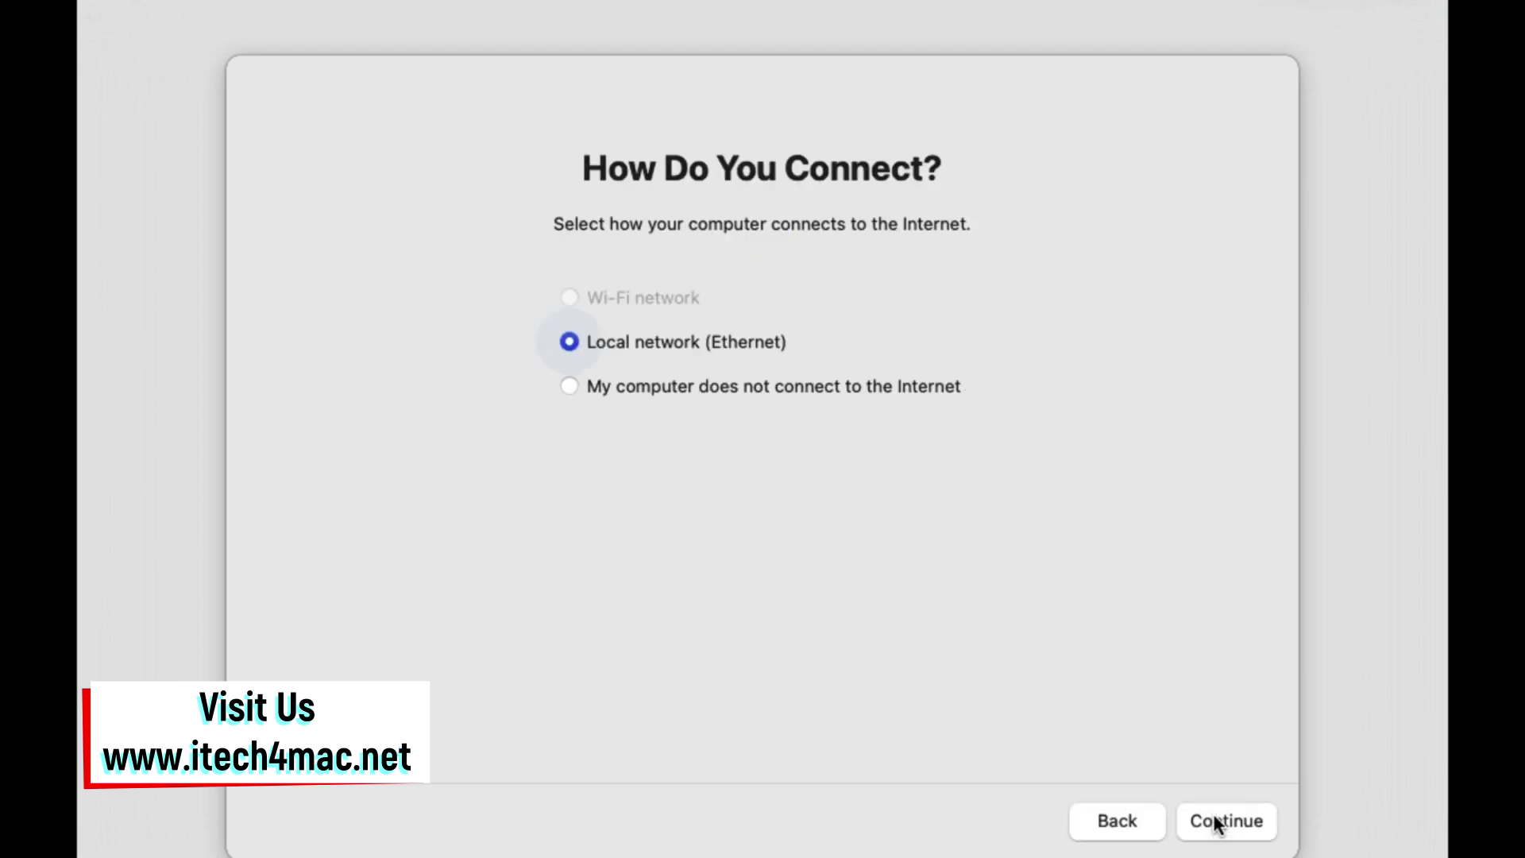
click(1213, 815)
click(1215, 822)
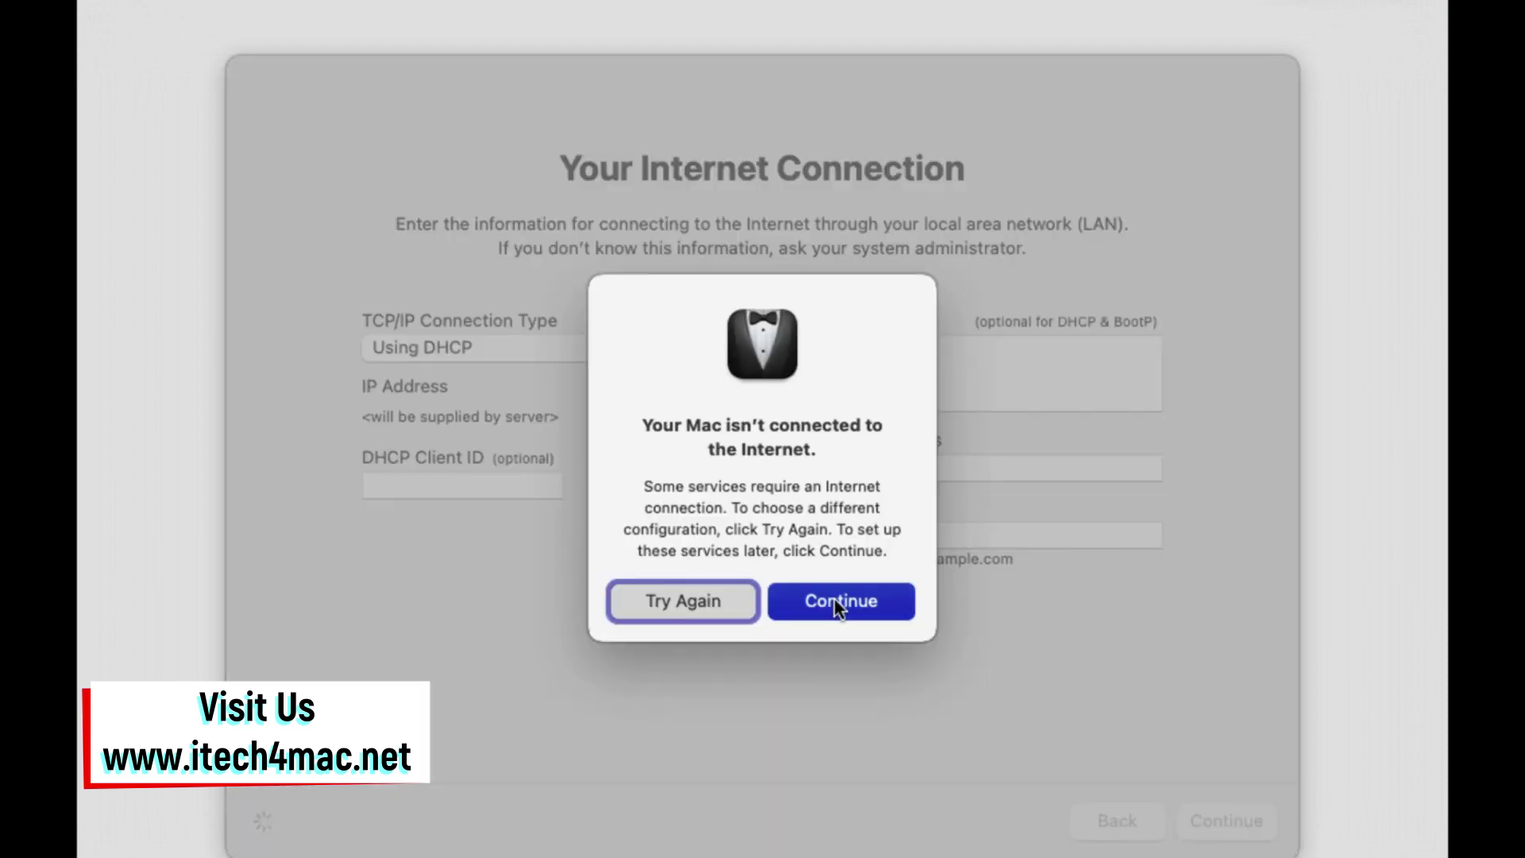
click(837, 598)
Skip data transfer, agree to the macOS terms, create the account, and skip location services
click(1209, 825)
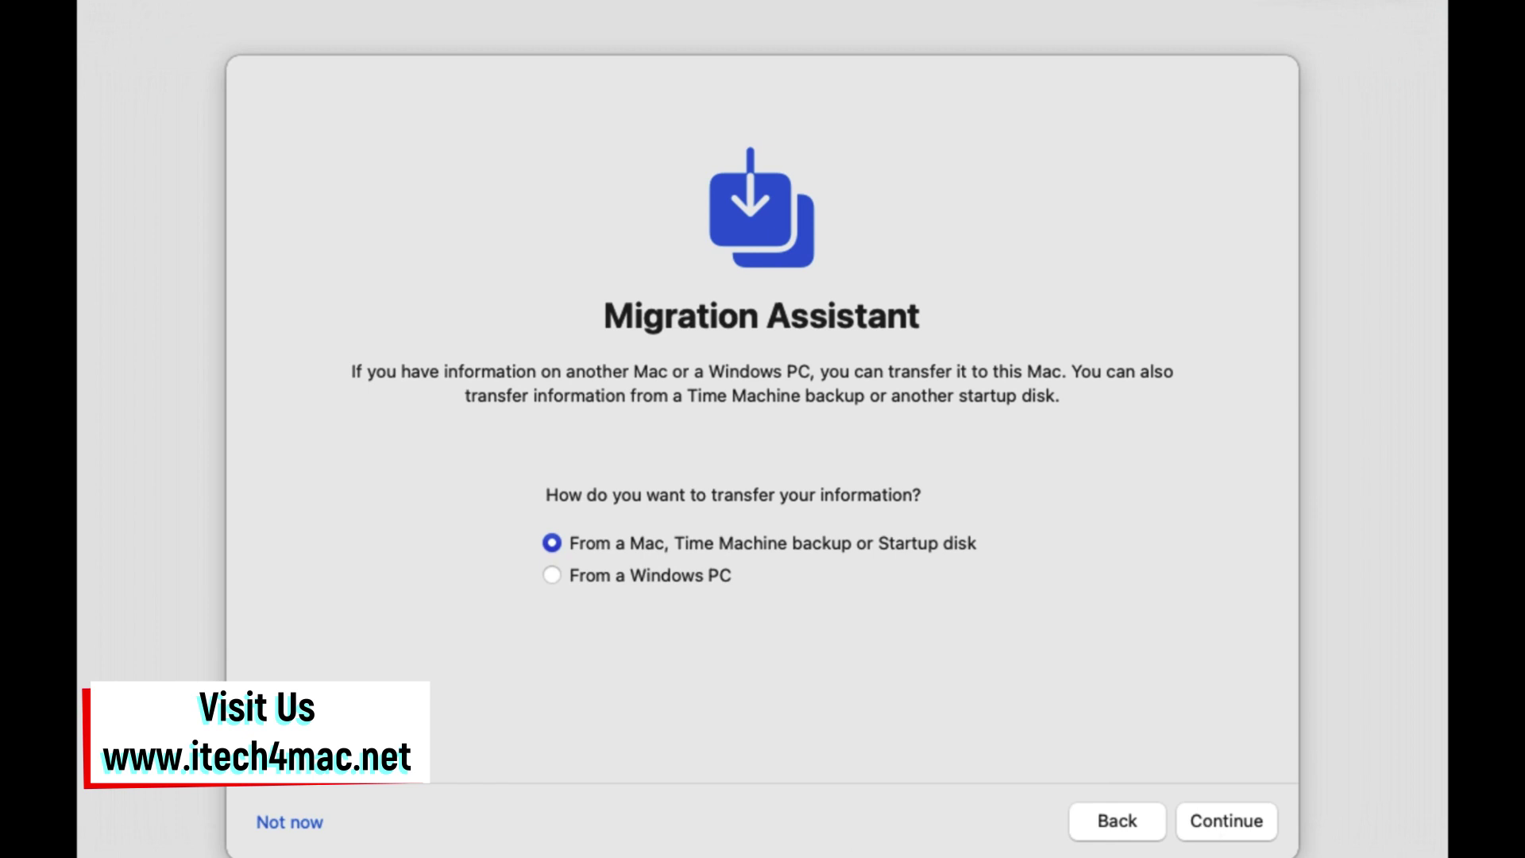
click(297, 828)
click(1228, 820)
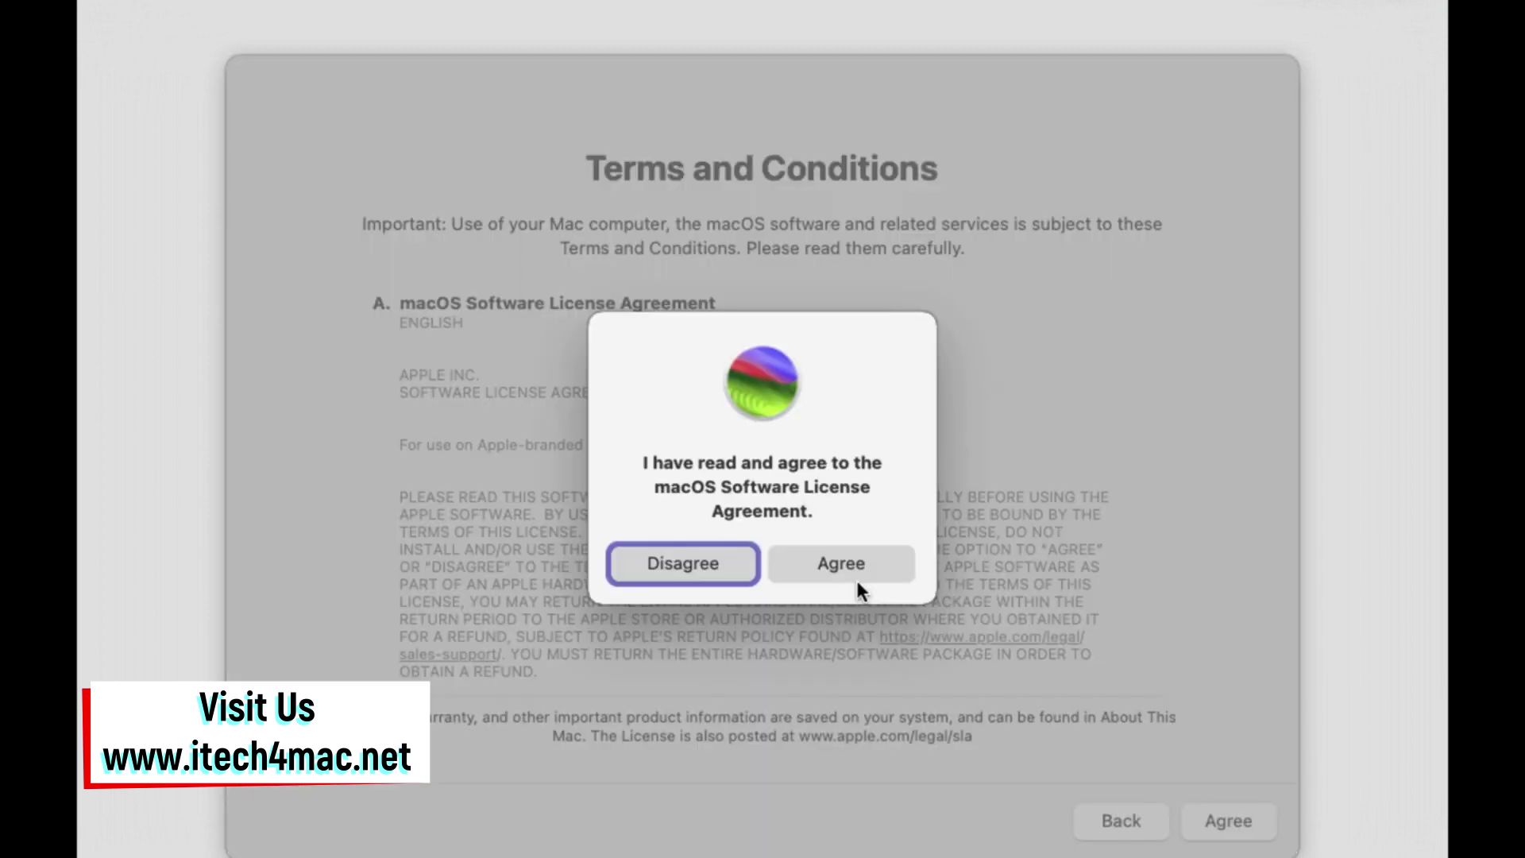
click(848, 569)
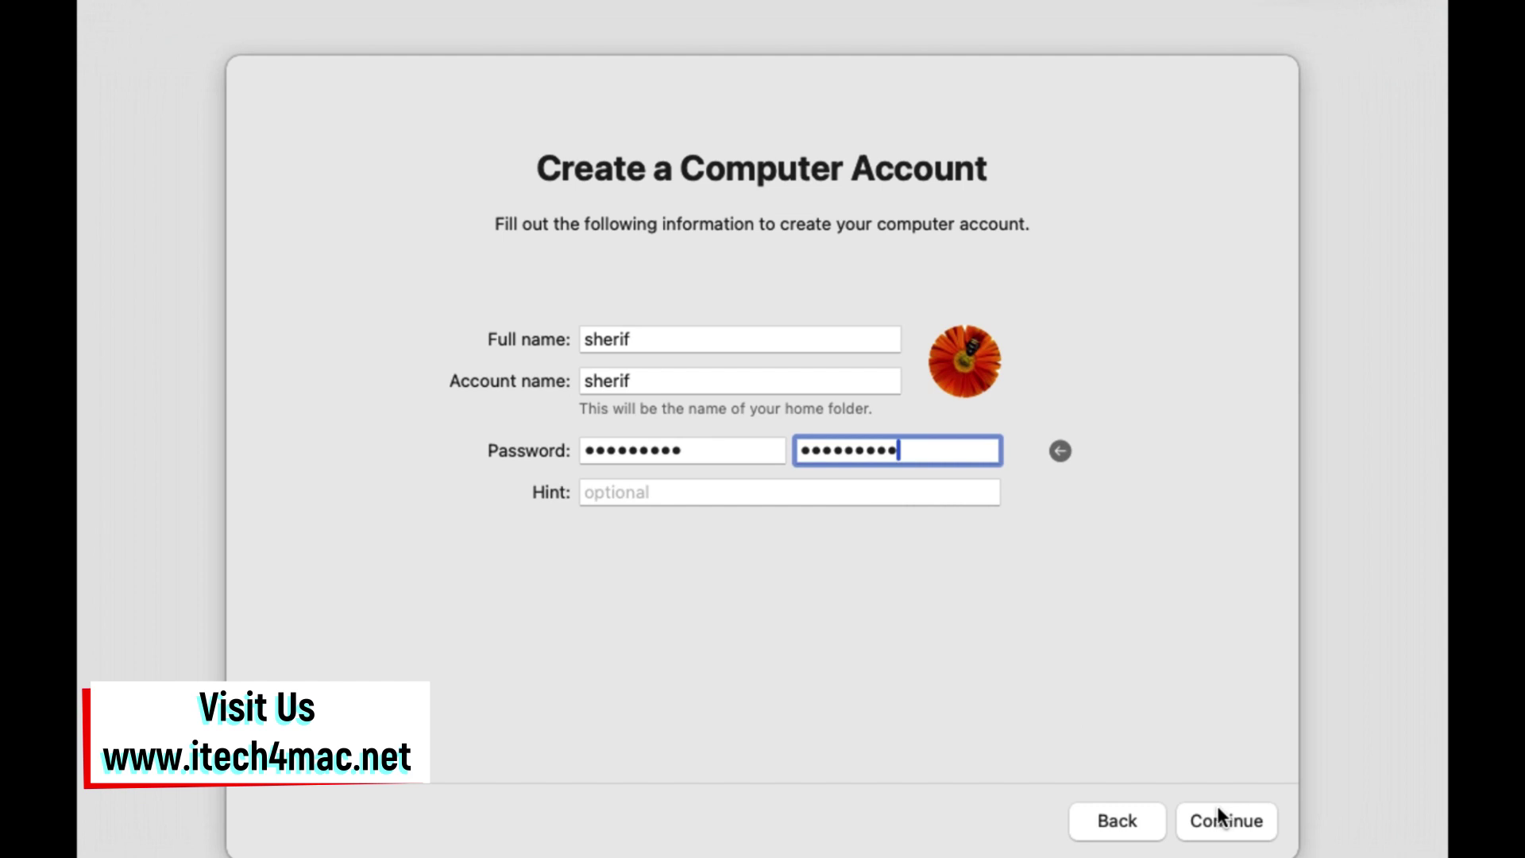
click(1216, 809)
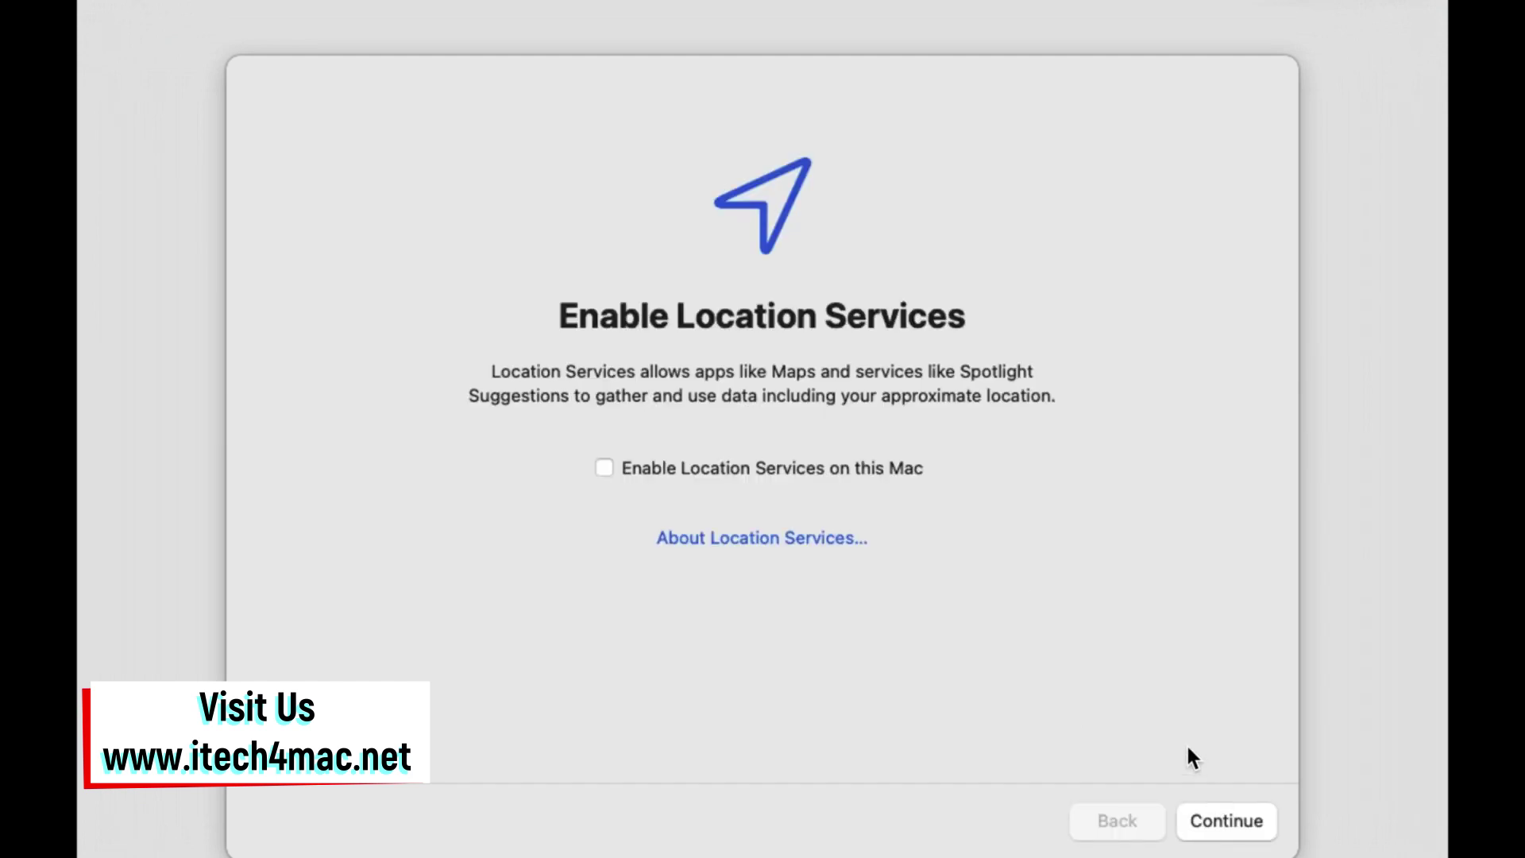
click(1212, 807)
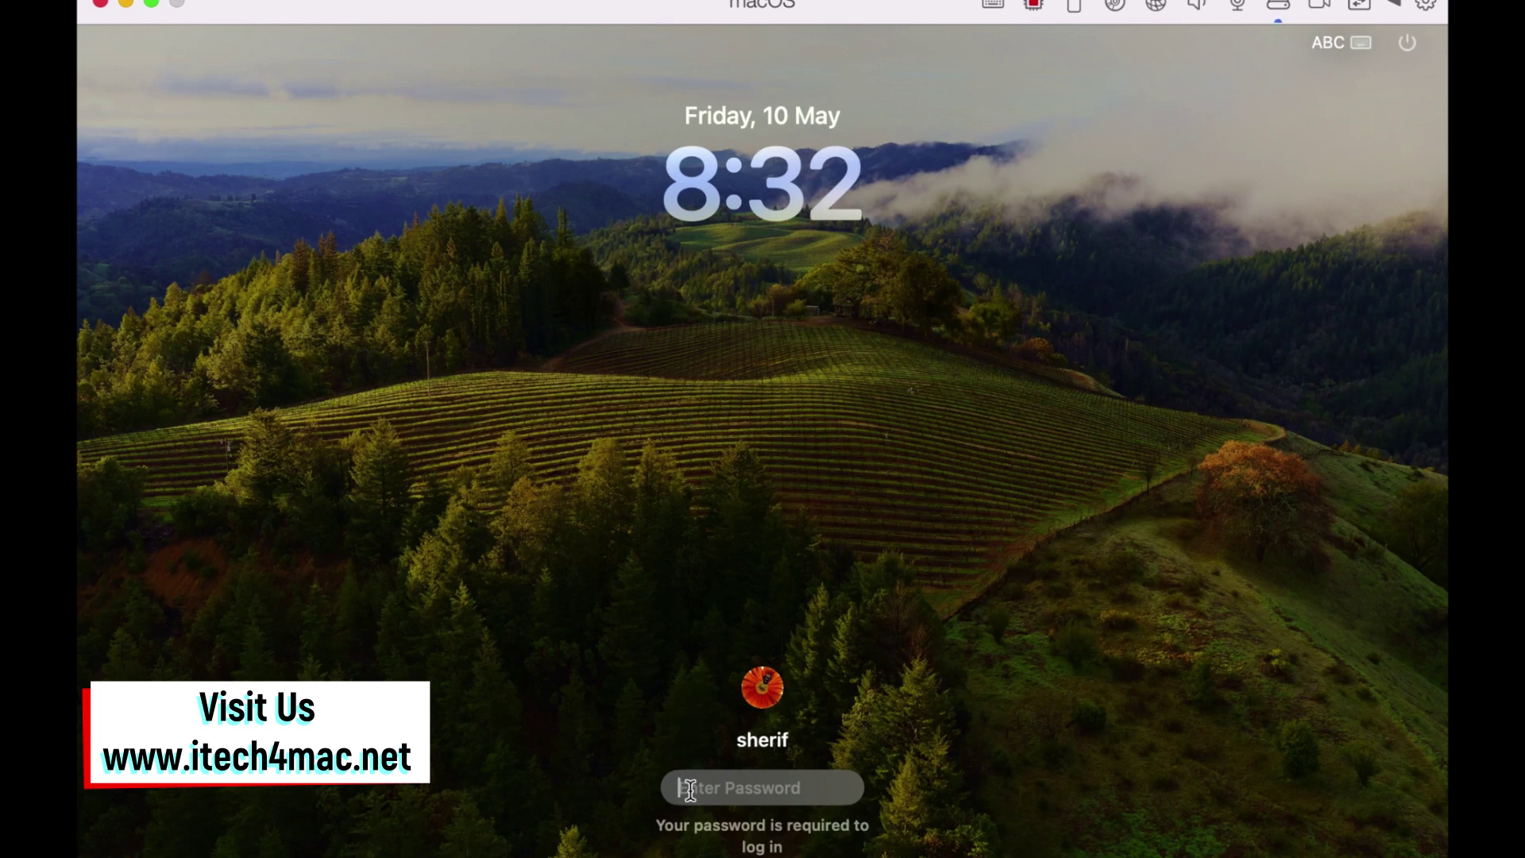
Enter the account password at the Sonoma login screen to reach the desktop
text(•••••)
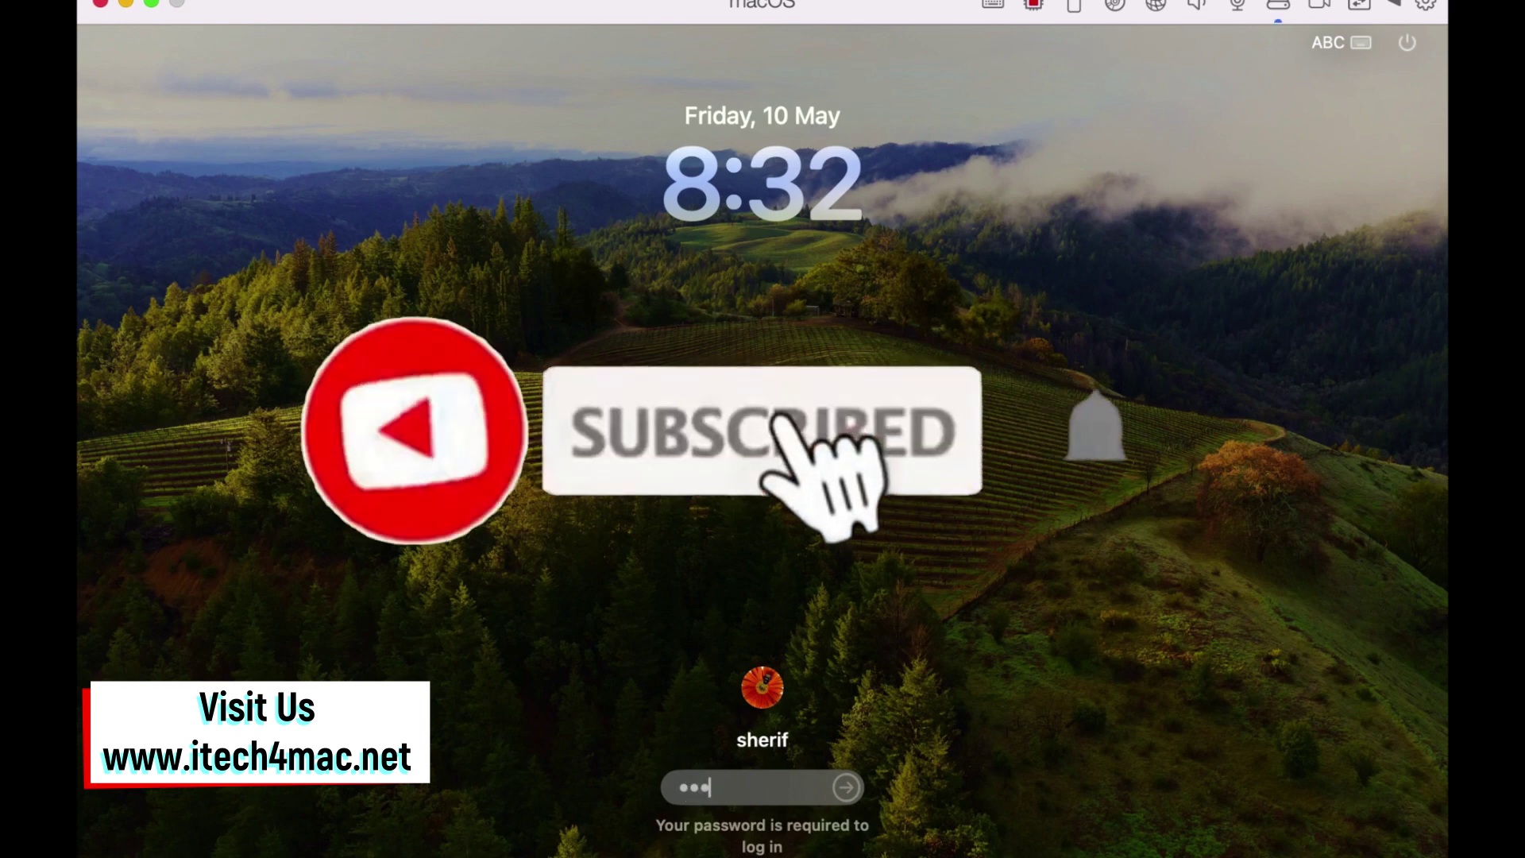
text(••••)
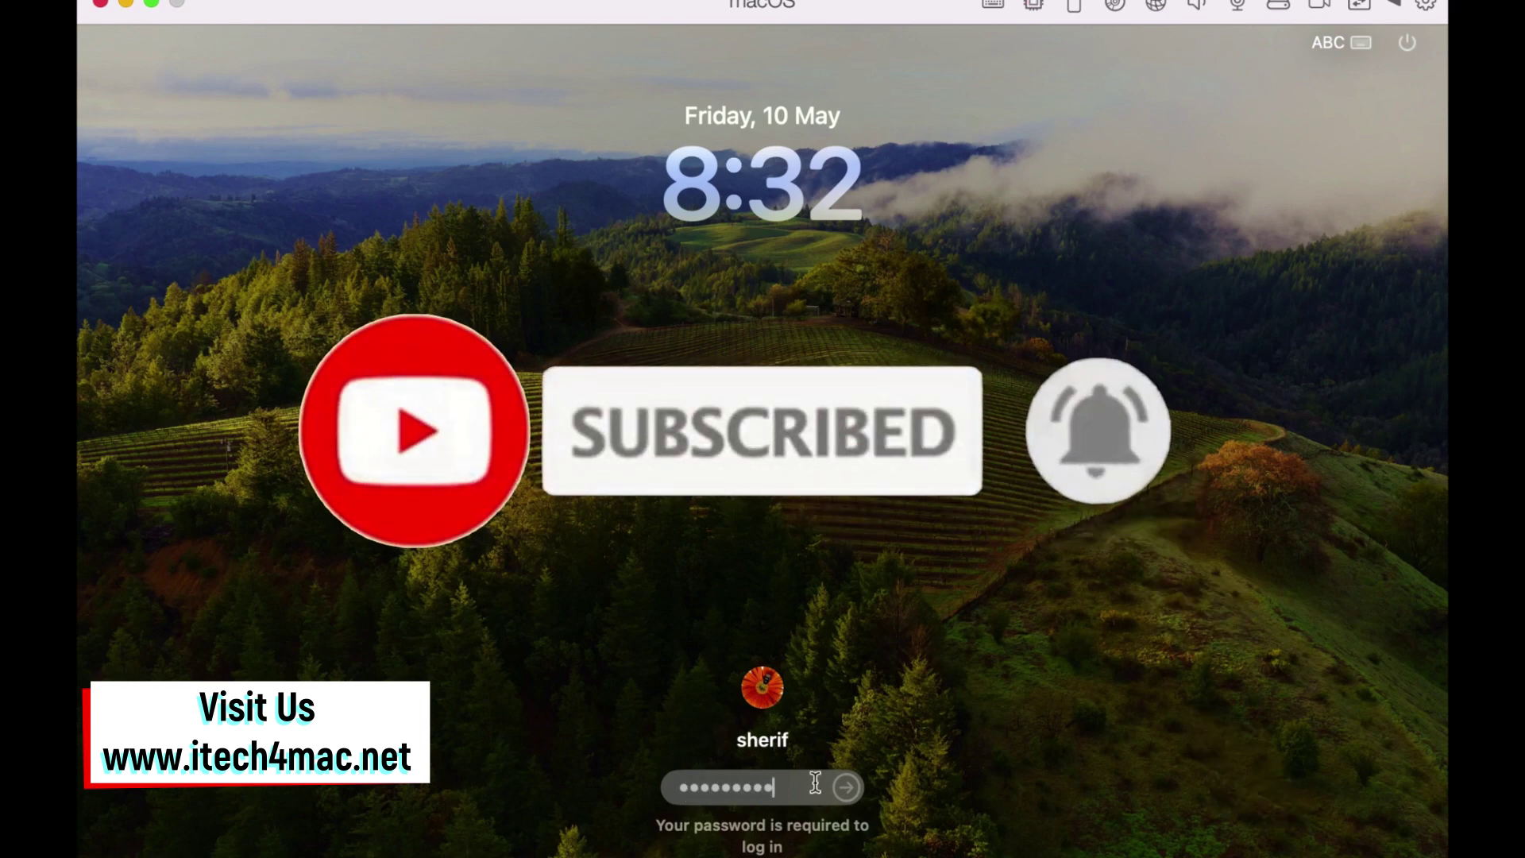
click(846, 786)
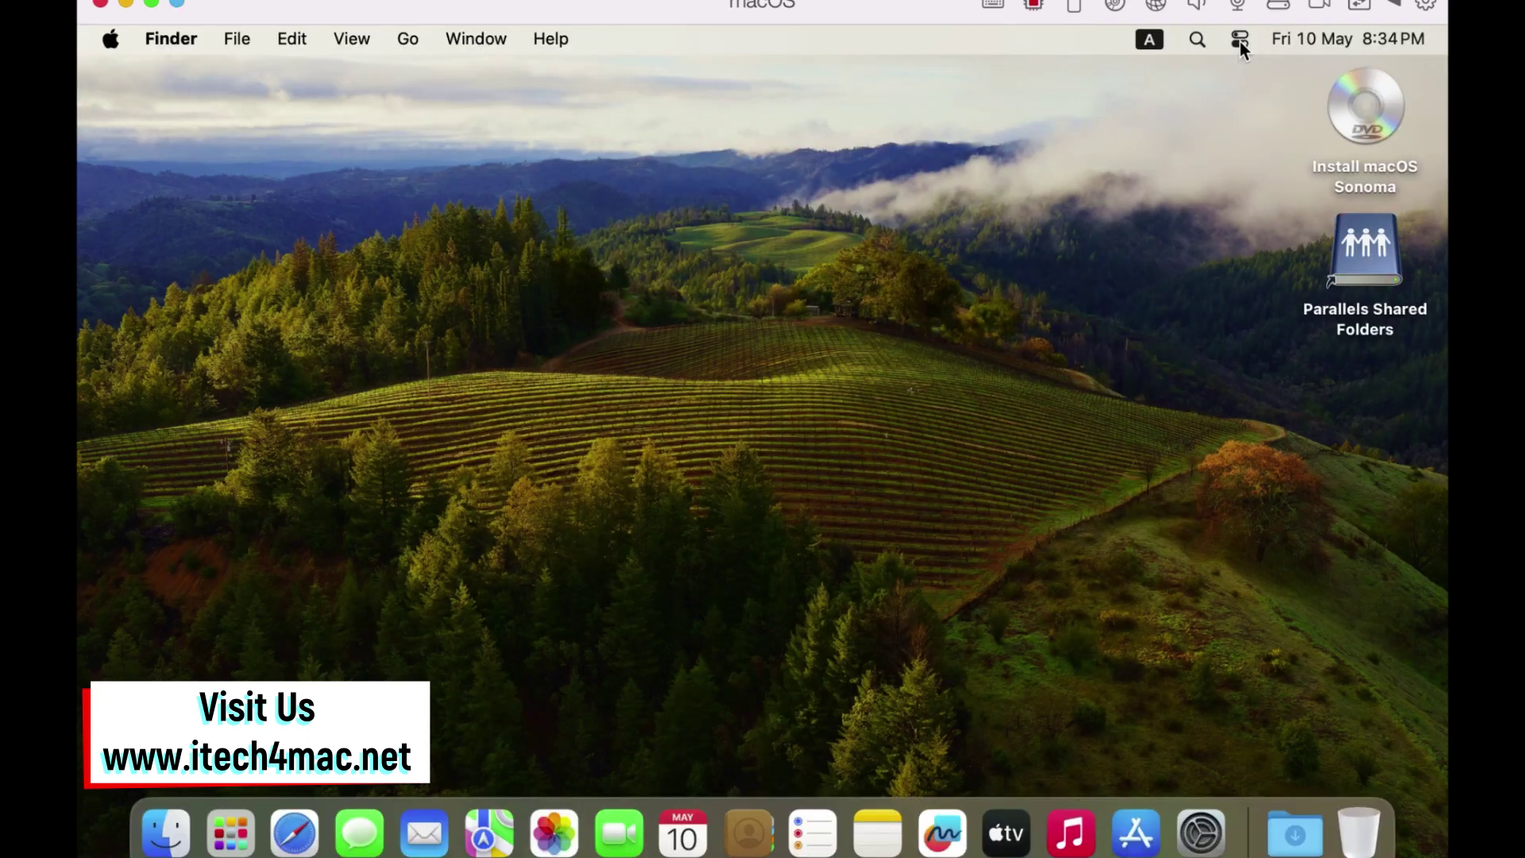
Open the VM's Control Center and choose the Stage Manager tile
click(1238, 40)
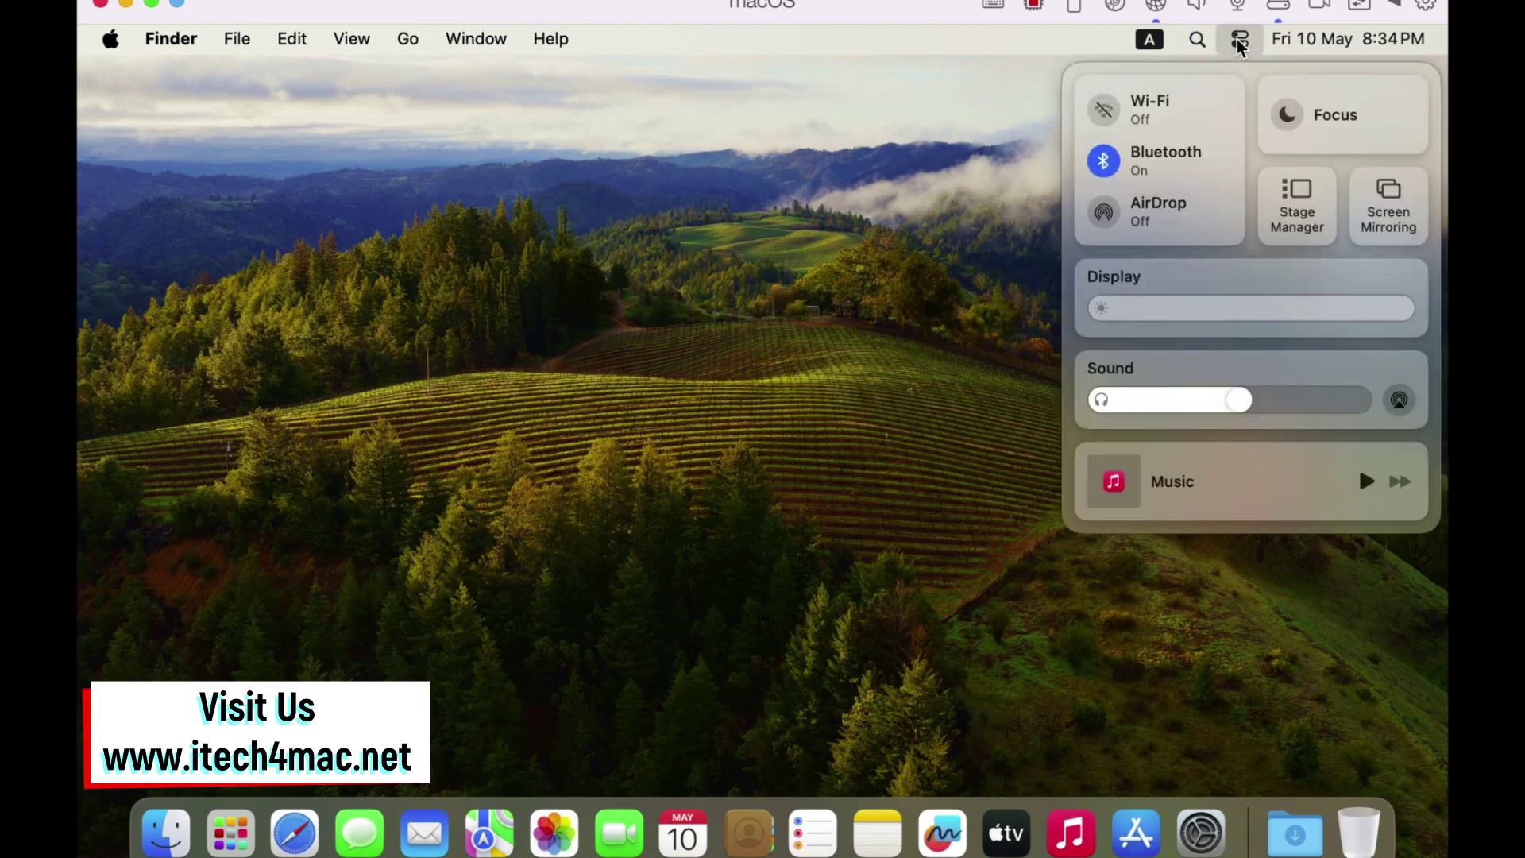
click(1288, 224)
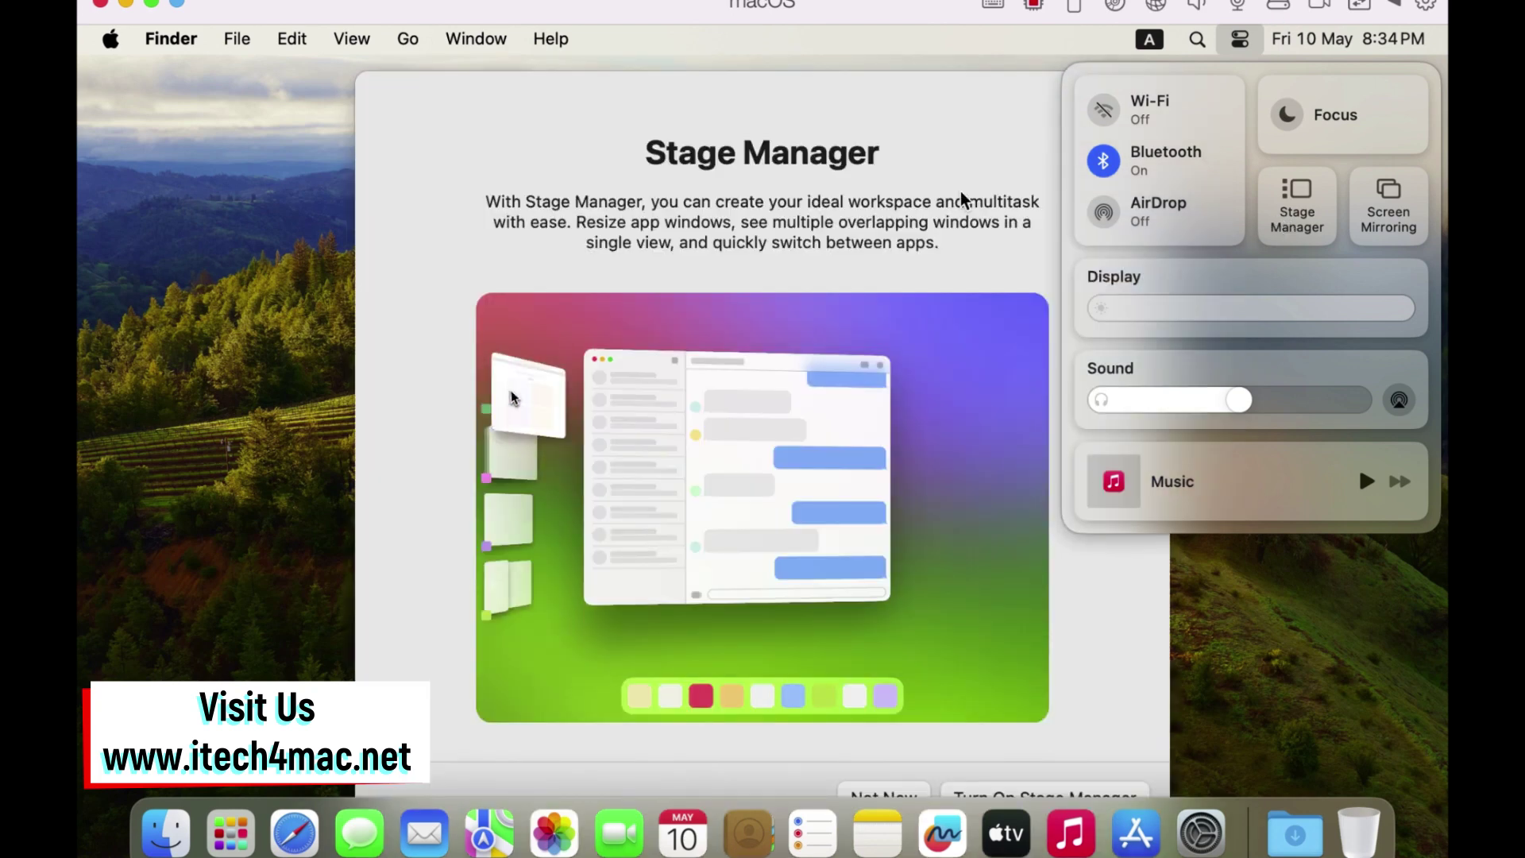